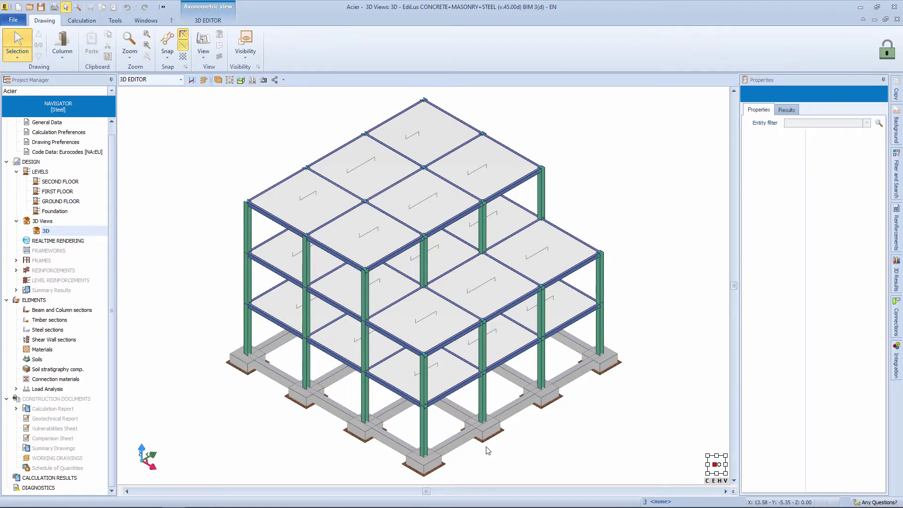
Switch to the Steel connections view and add a CROSSING (column-column) connection between the corner column's two lowest segments.
click(181, 80)
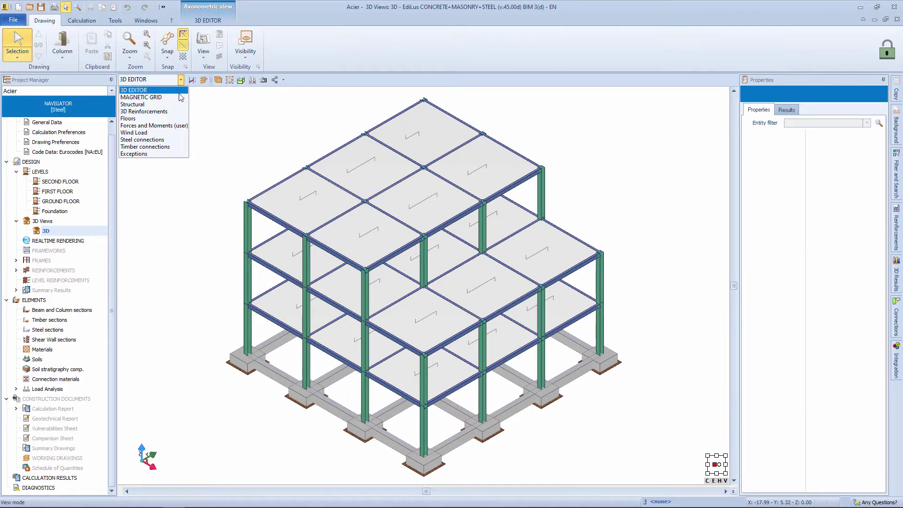
click(179, 145)
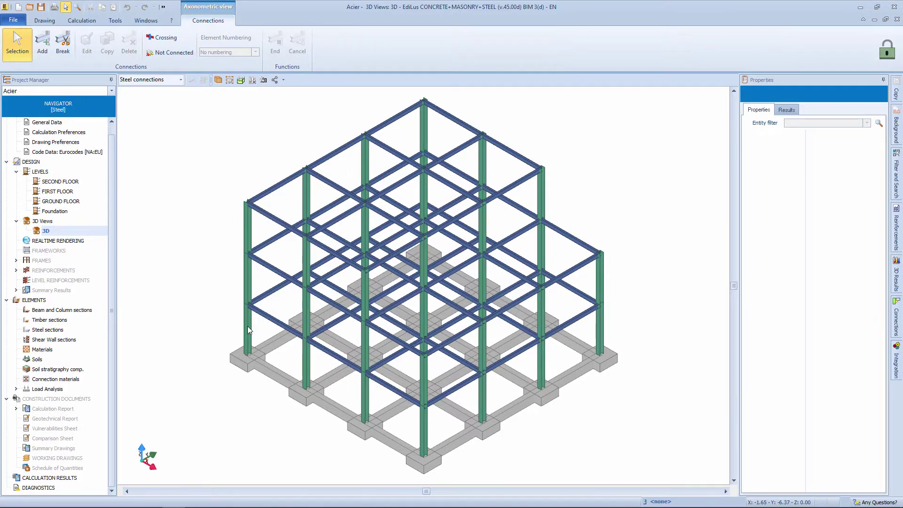
scroll(247, 325, up, 4)
click(41, 39)
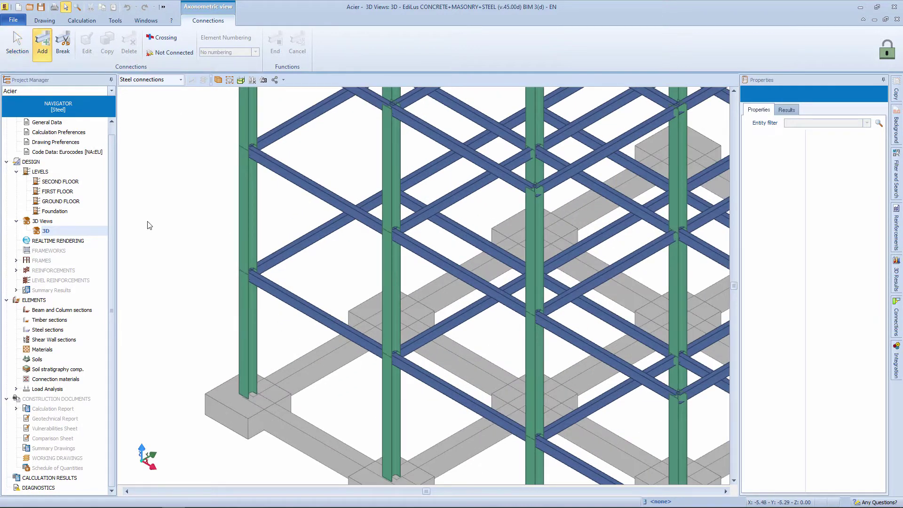
click(245, 312)
click(244, 240)
click(283, 253)
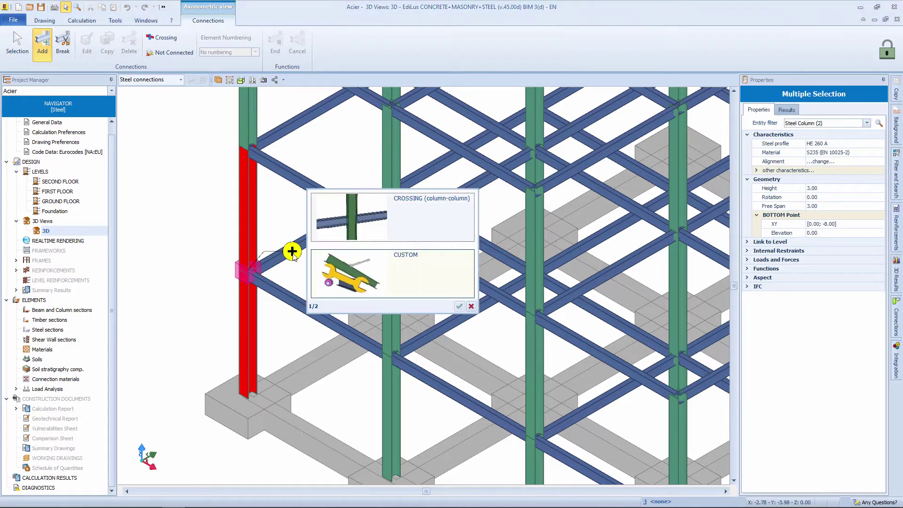
click(459, 306)
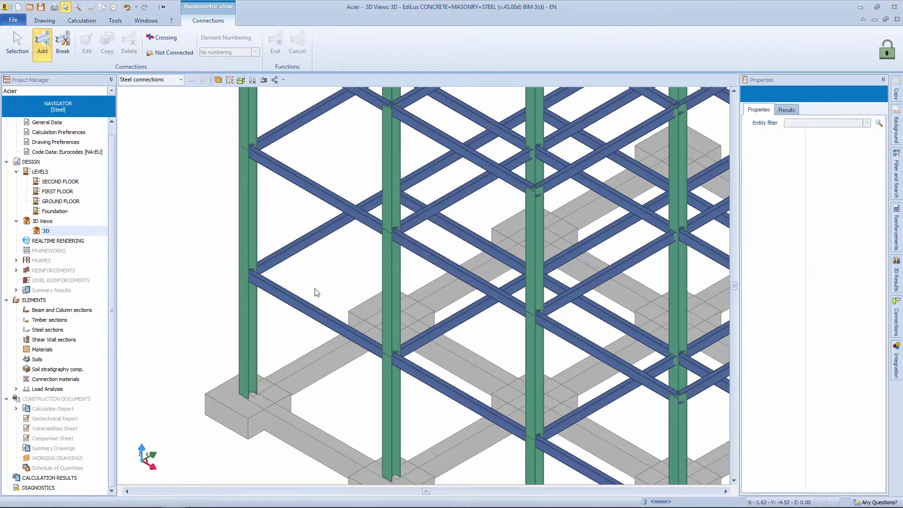
key(Escape)
scroll(244, 294, down, 2)
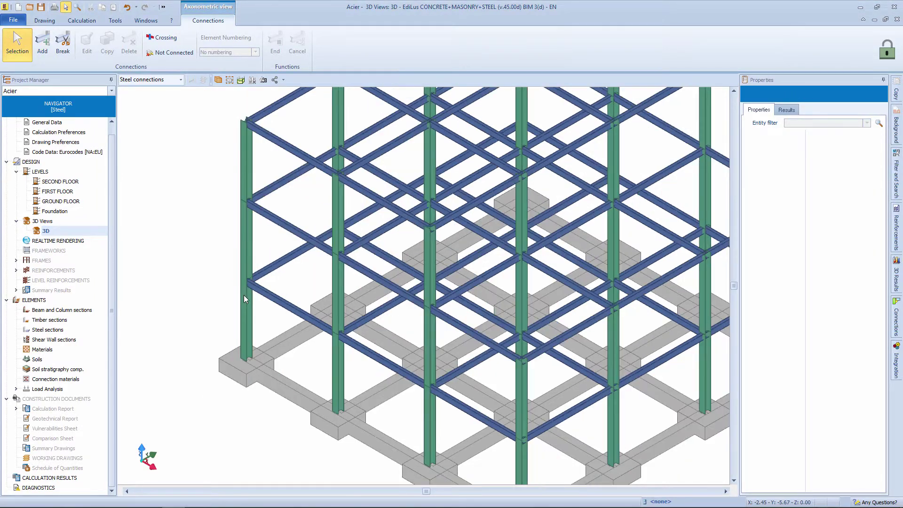
Copy the corner column's CROSSING connection to all matching column joints in the structure, applying the addition to all.
click(243, 293)
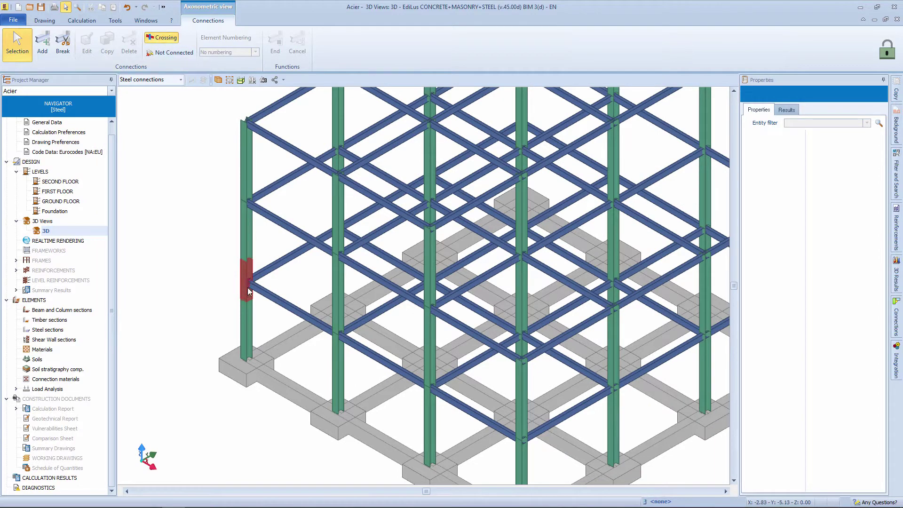
scroll(301, 329, down, 2)
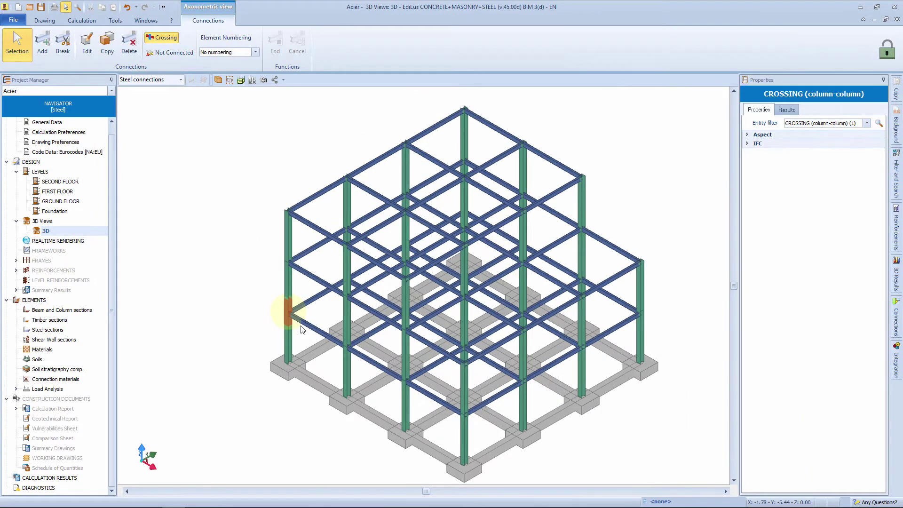
middle_drag(301, 326, 323, 309)
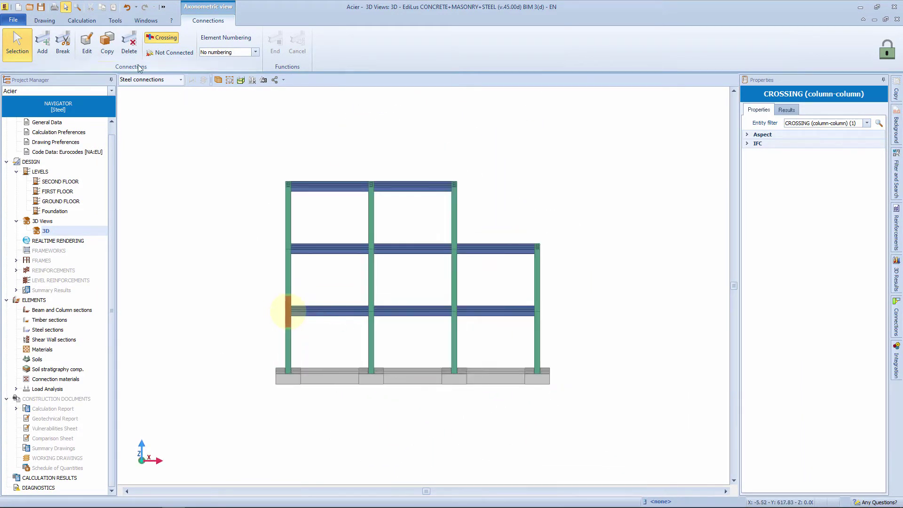
click(107, 45)
drag(259, 166, 570, 403)
click(338, 311)
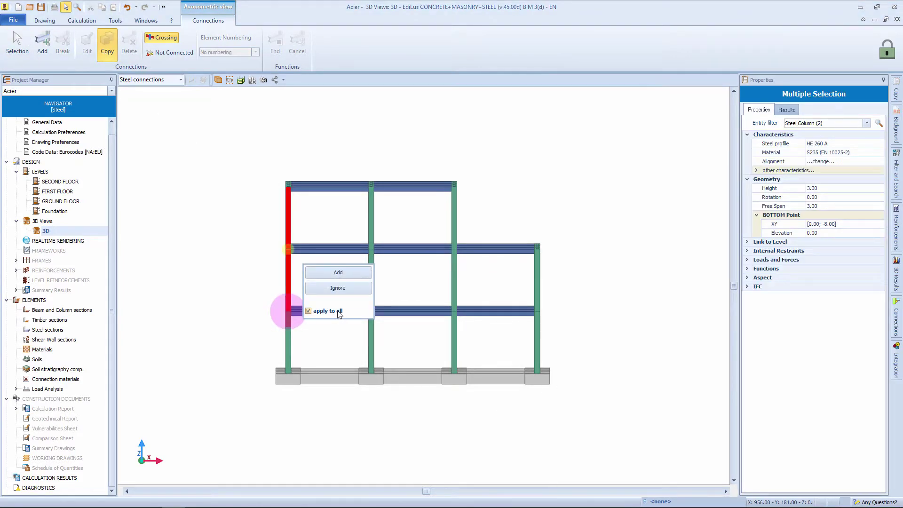
click(338, 273)
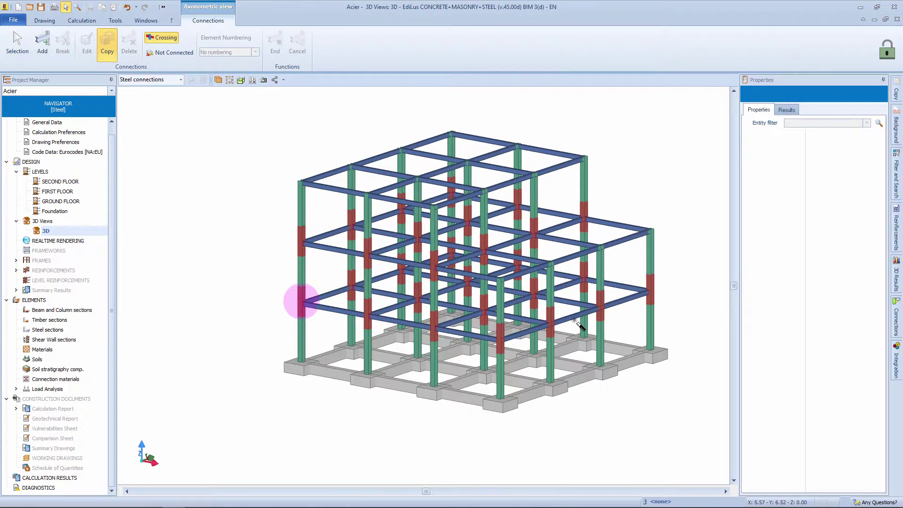
key(Escape)
Break the middle-storey segment of the corner column about 1.47 m above its lower end.
click(551, 329)
middle_drag(453, 409, 461, 399)
scroll(285, 289, up, 8)
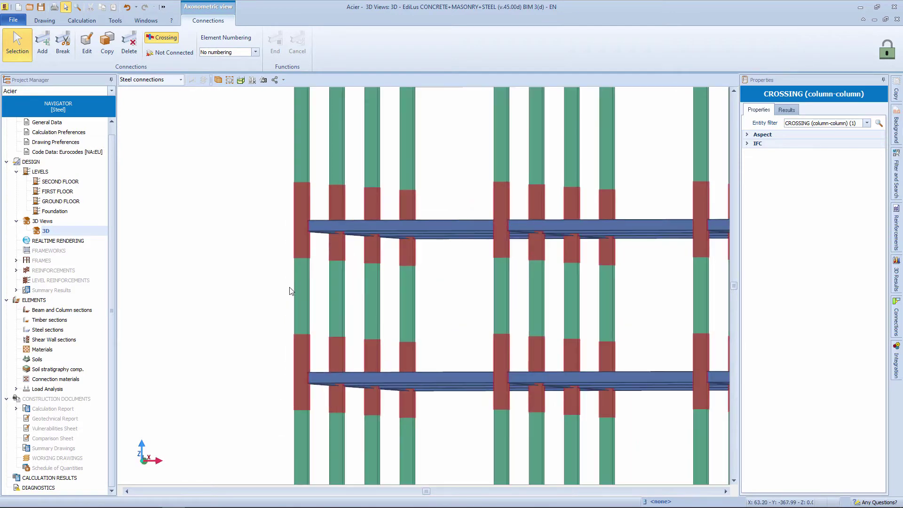
key(Escape)
click(64, 47)
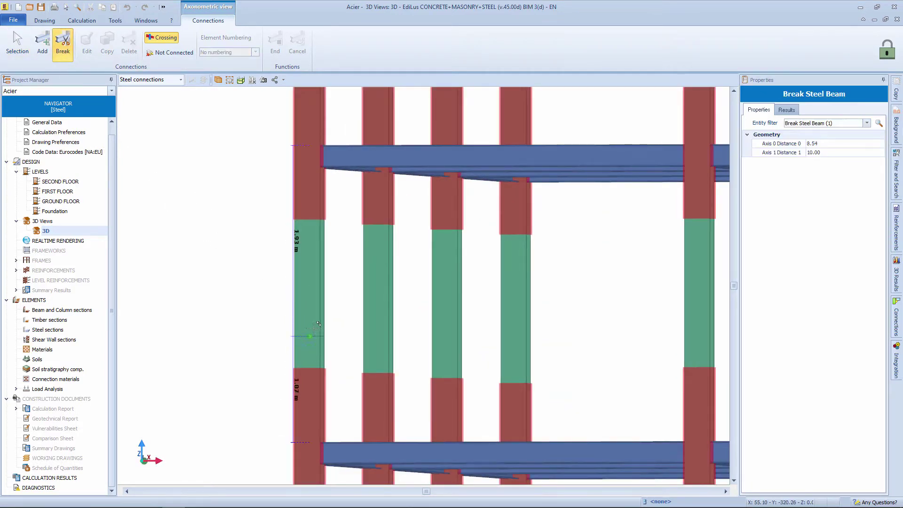
click(309, 297)
click(309, 297)
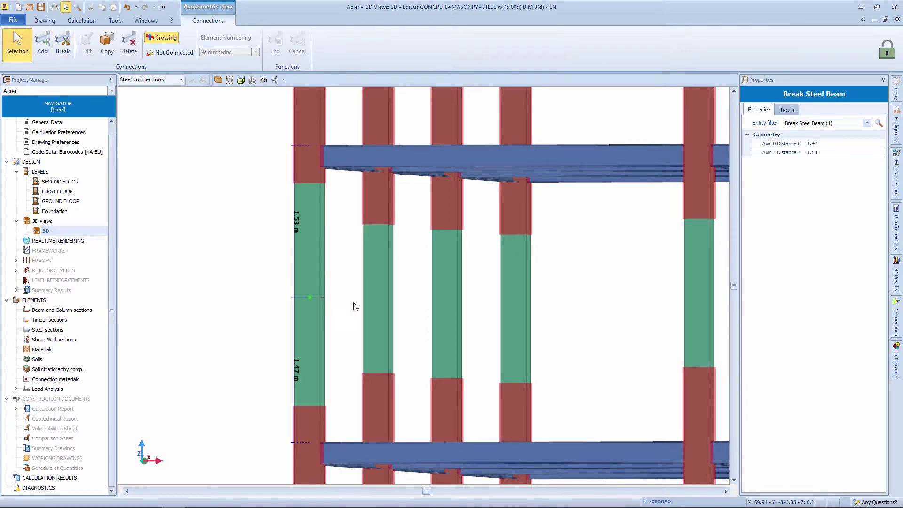
Set the corner column break's Axis 1 distance to 1.5 m.
click(831, 154)
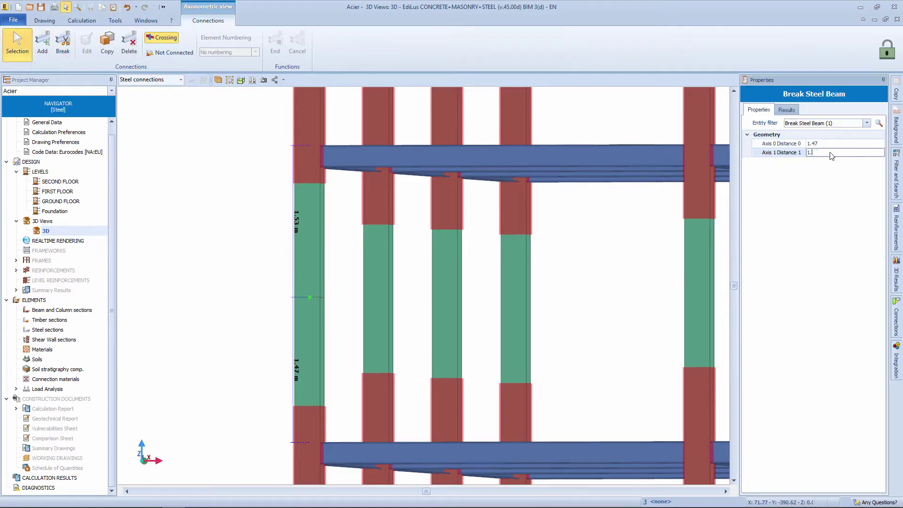
text(1.5)
key(Return)
click(406, 8)
Copy the corner column's break to all other middle-storey columns, applying the addition to all.
click(106, 43)
middle_drag(238, 282, 250, 287)
scroll(250, 288, down, 5)
drag(249, 288, 592, 314)
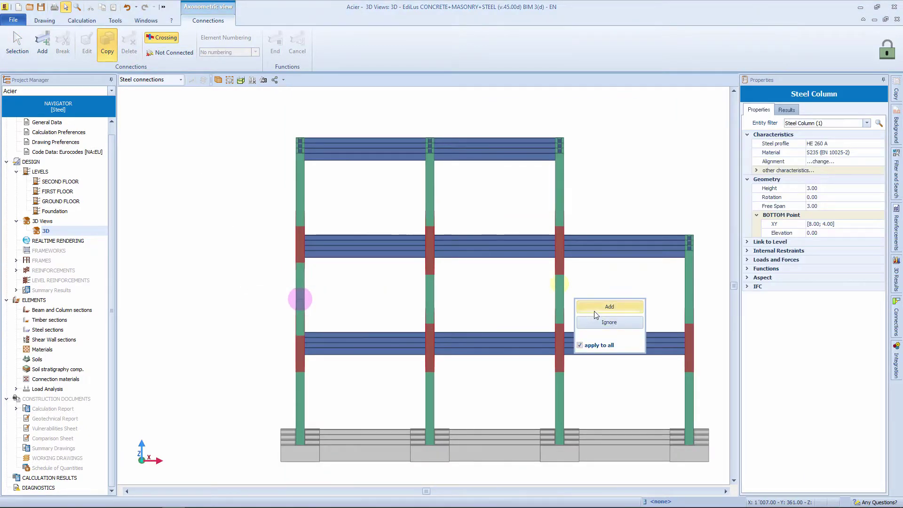
click(593, 311)
middle_drag(594, 311, 584, 307)
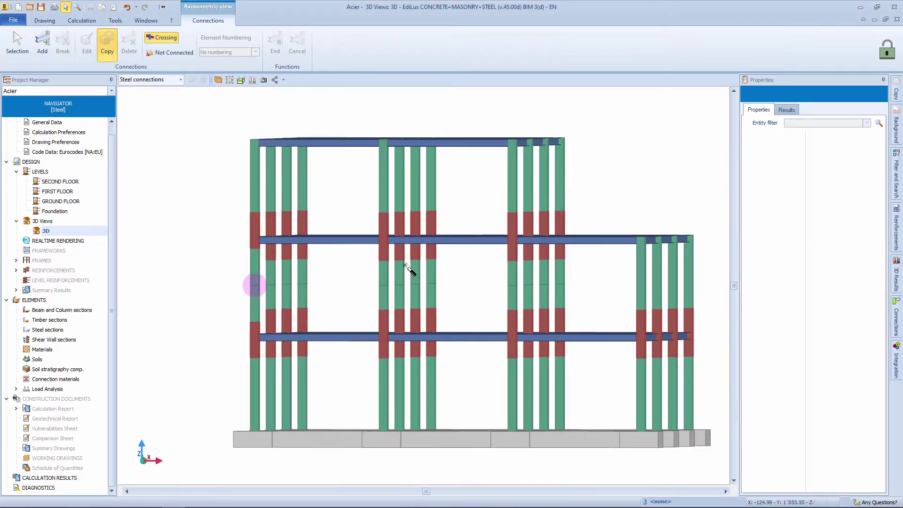
click(19, 40)
Add a SPLICE PLATES (column/column) connection between the two halves of the broken middle-storey corner column.
middle_drag(186, 260, 194, 272)
scroll(224, 283, up, 5)
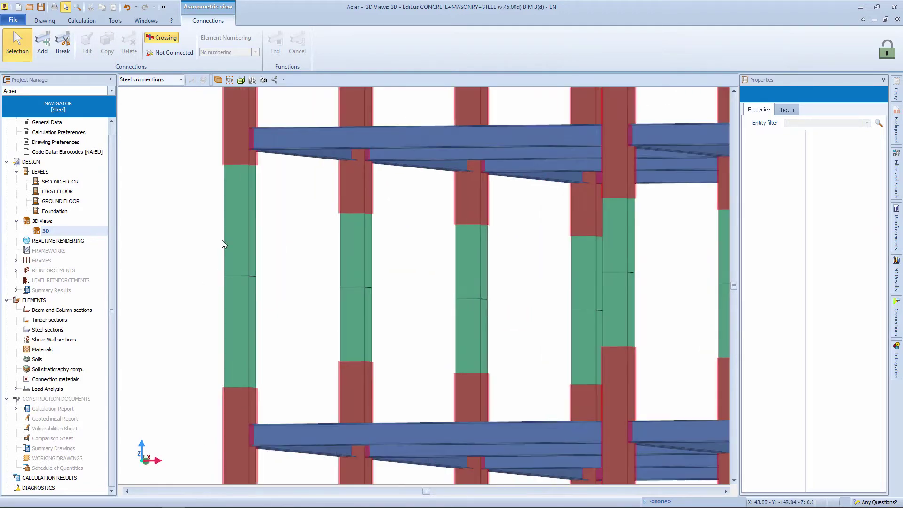
click(42, 42)
click(237, 258)
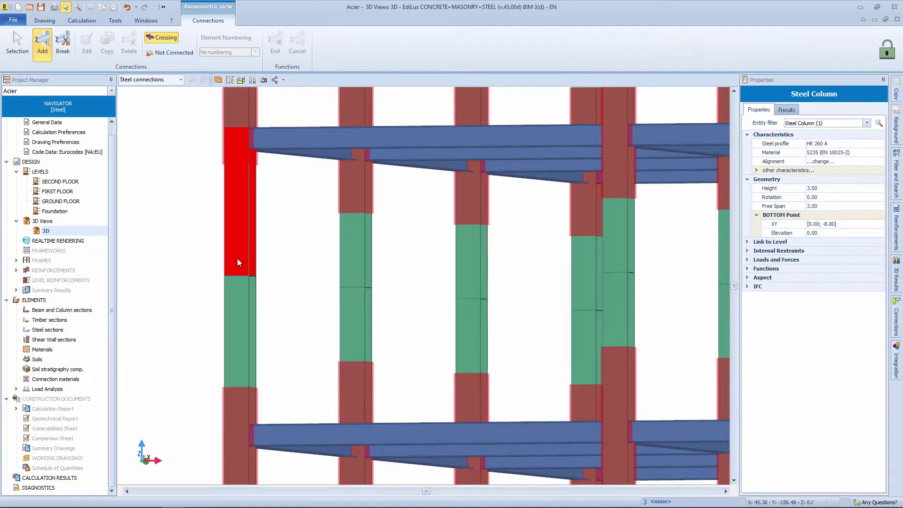
click(239, 298)
click(294, 258)
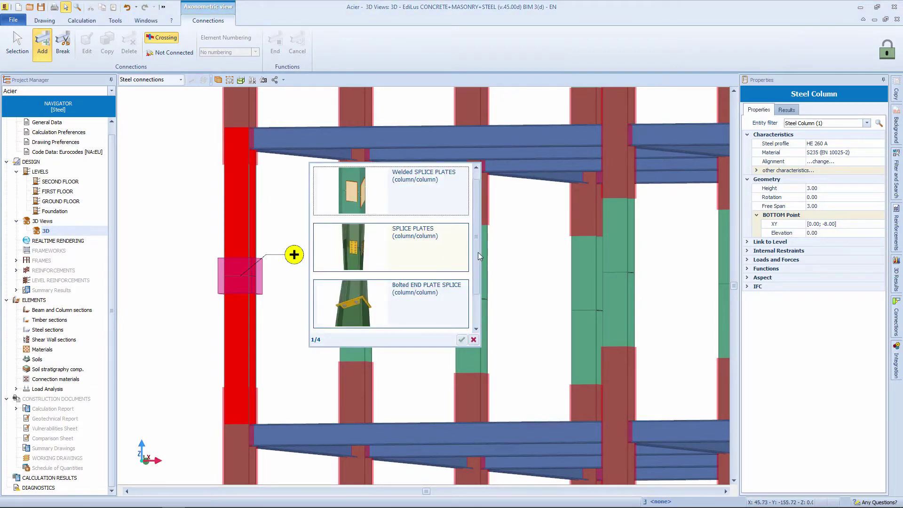
scroll(478, 263, down, 1)
scroll(479, 256, up, 1)
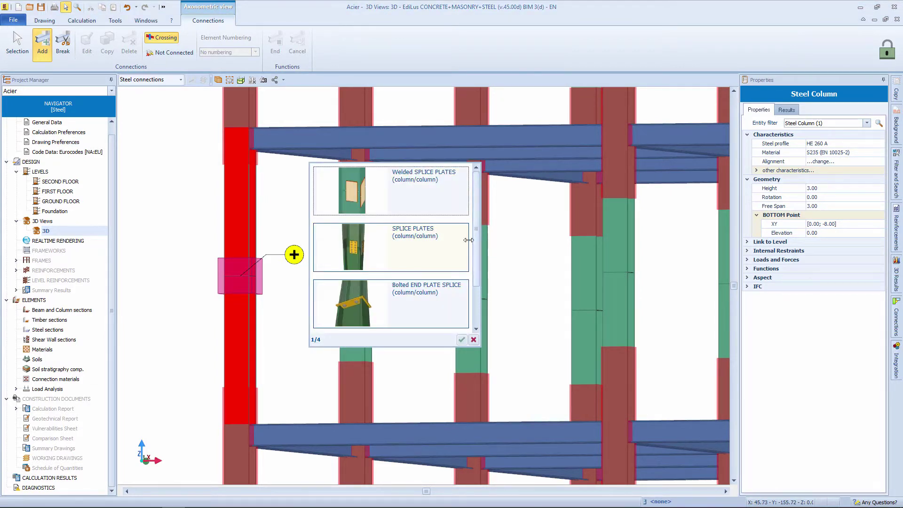
click(363, 255)
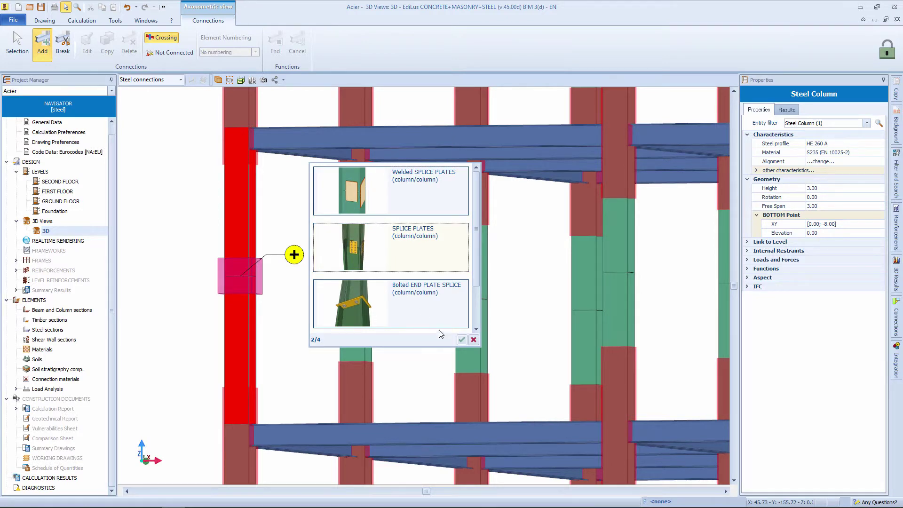
click(460, 339)
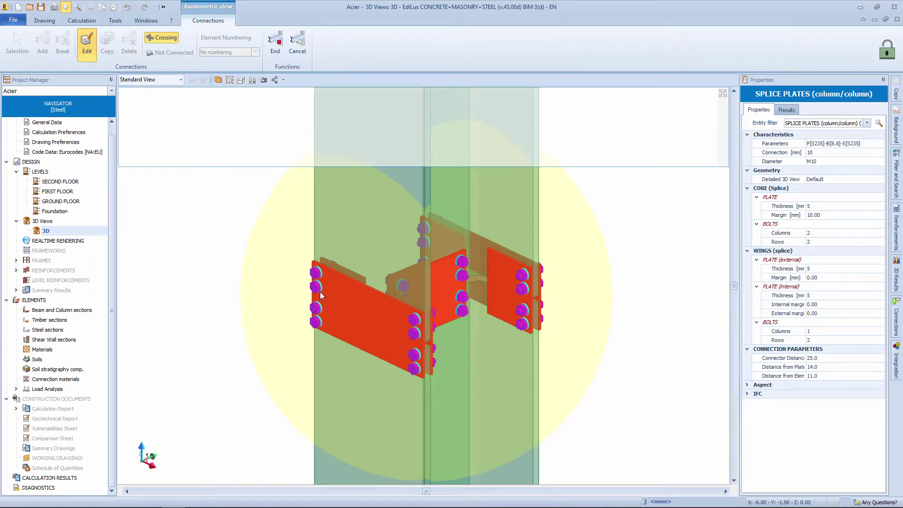
Set the splice plate connection's bolt diameter to M16.
click(837, 163)
click(879, 161)
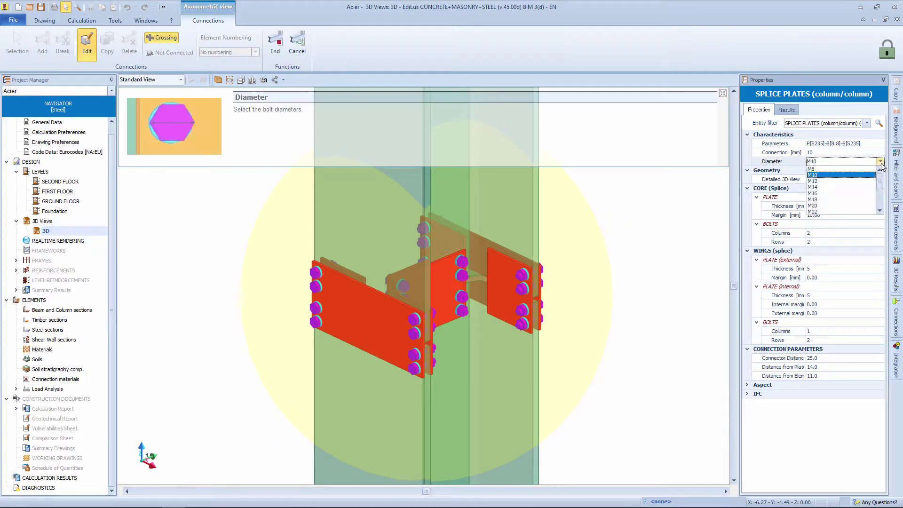
click(819, 194)
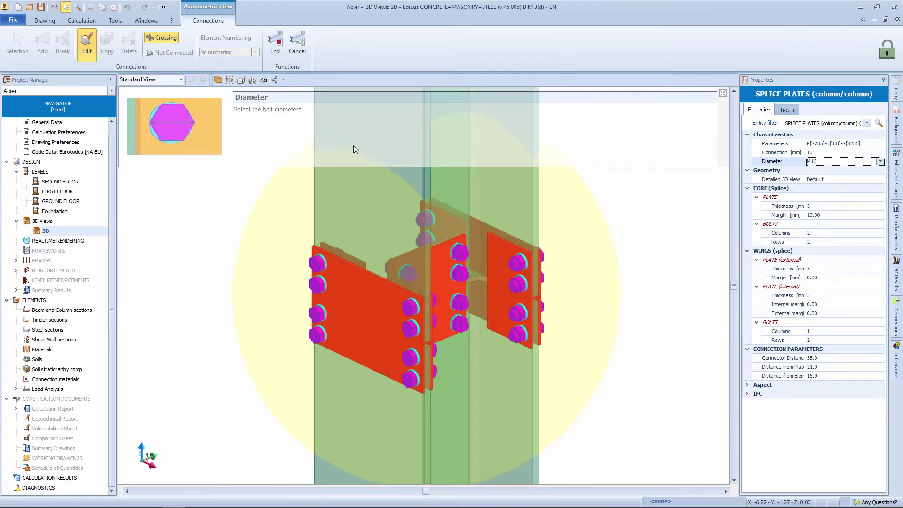
Set the bolt rows to 3 for both the core splice and the wing splice.
click(835, 242)
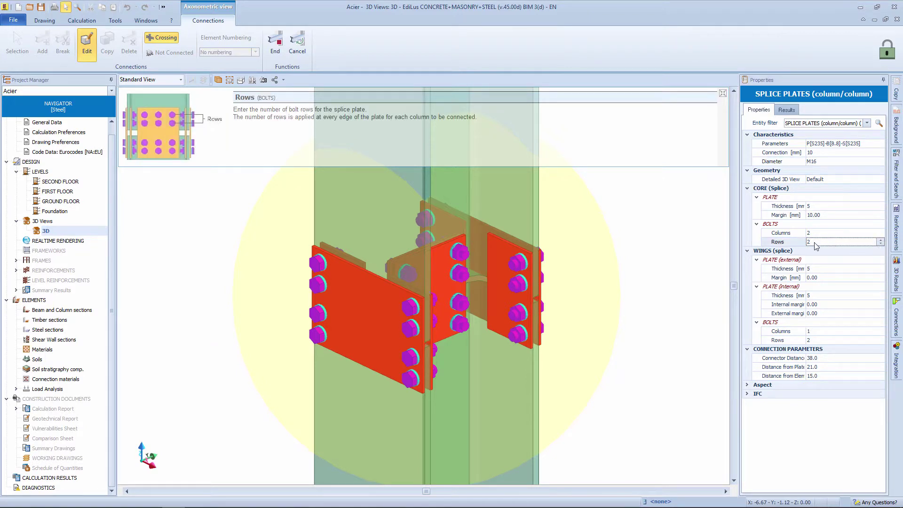
click(879, 240)
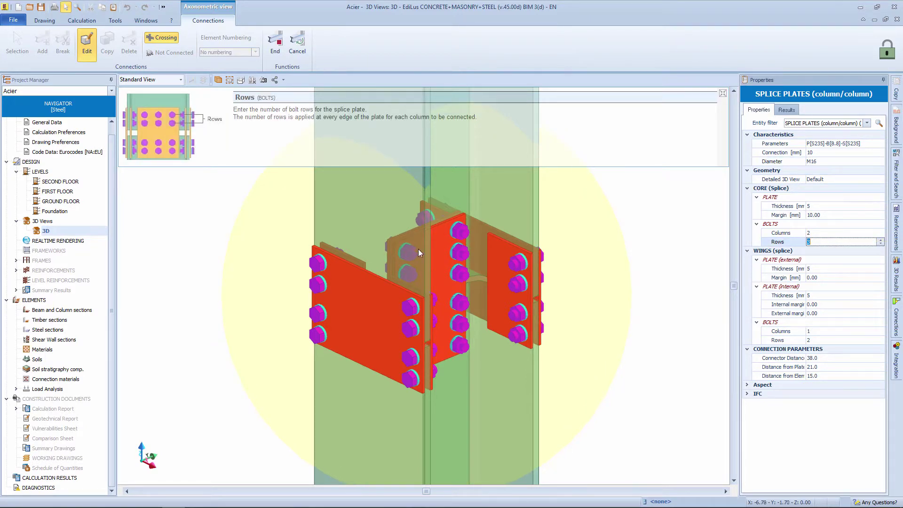
click(836, 340)
click(880, 338)
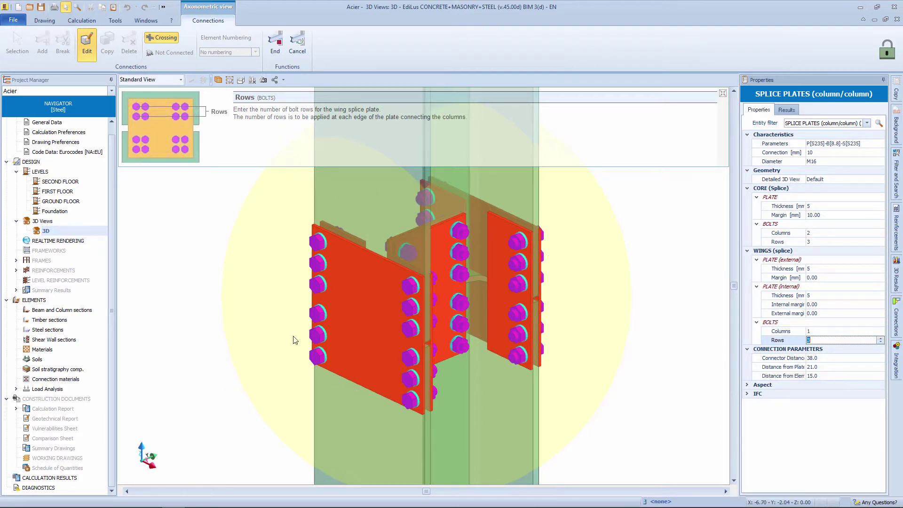
Review the splice plate connection in the Detailed View, then finish editing it from the Standard View.
click(180, 79)
click(160, 98)
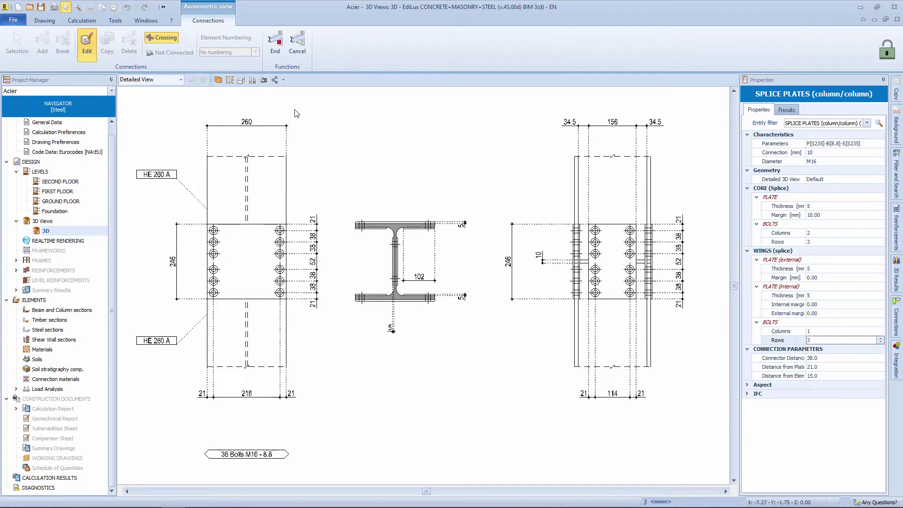
click(180, 79)
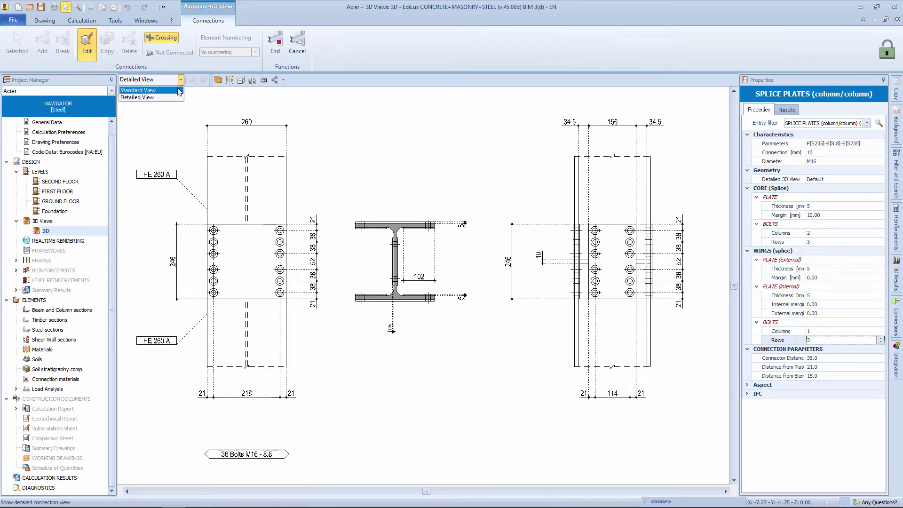
click(174, 92)
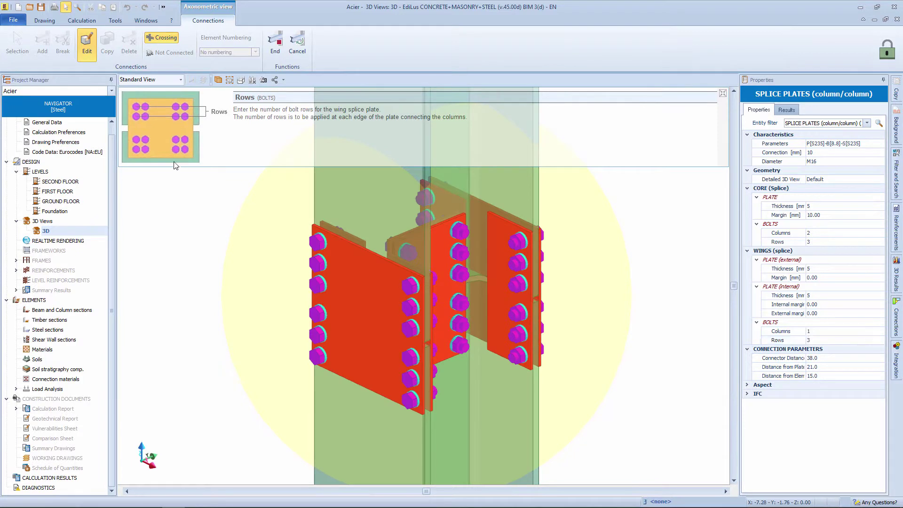
click(279, 50)
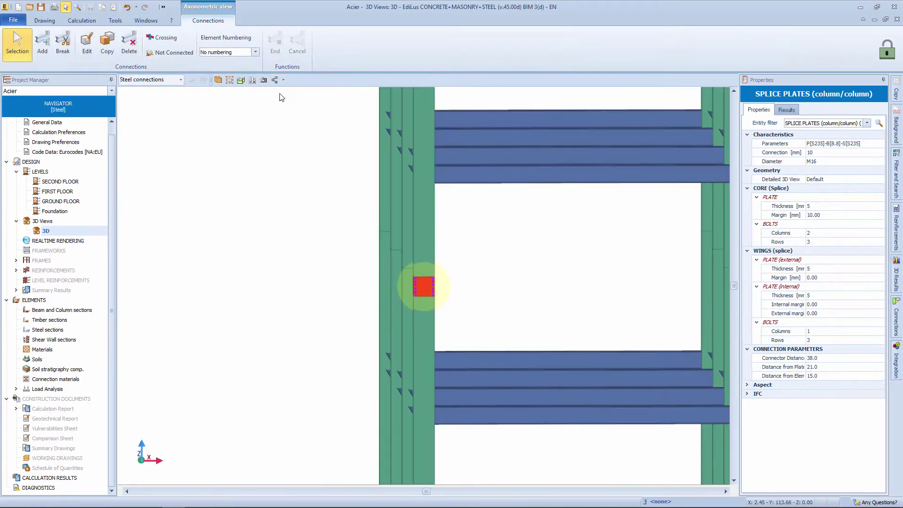
Copy the splice plate connection onto all the other broken middle-storey columns.
click(107, 42)
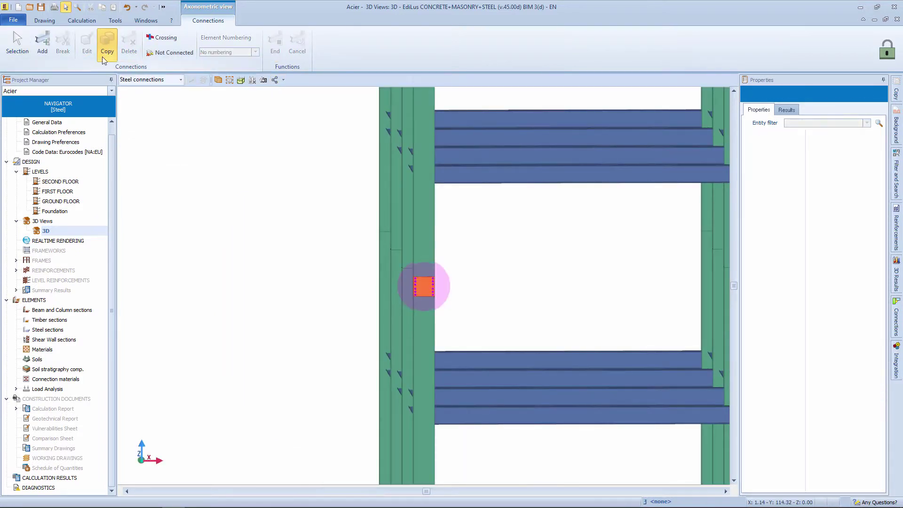
scroll(231, 196, down, 4)
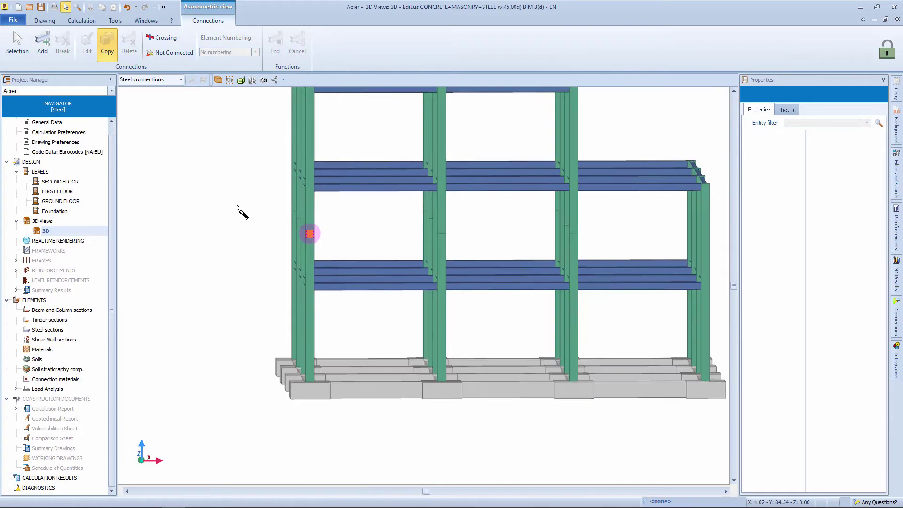
drag(237, 208, 616, 251)
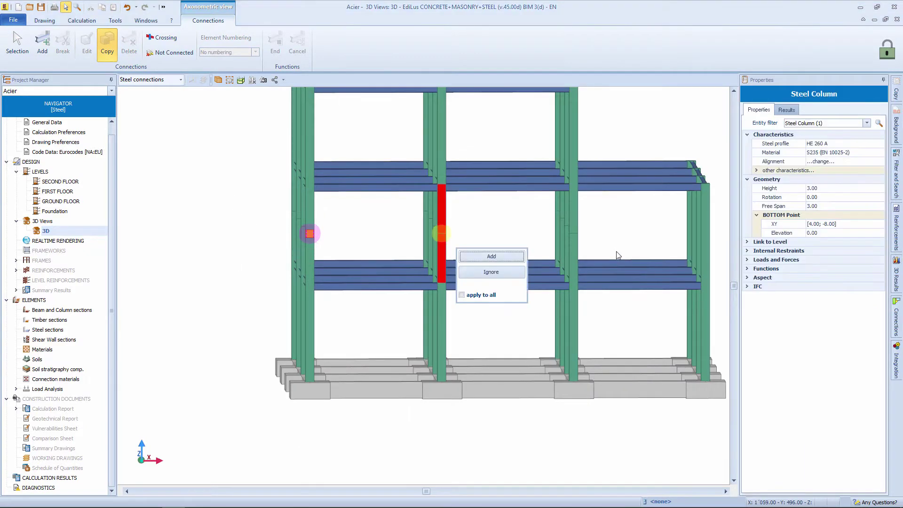
click(491, 256)
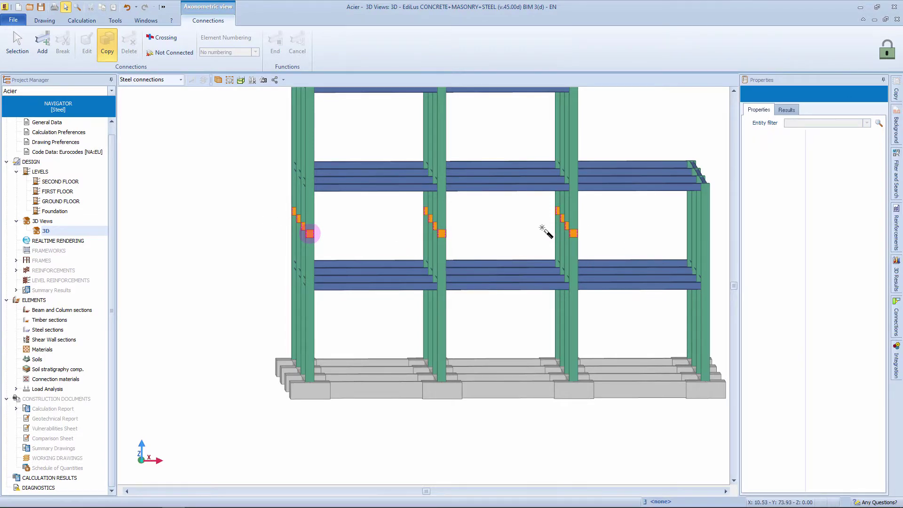
middle_drag(335, 227, 386, 271)
key(Escape)
Add a FLANGE (beam/crossing column) connection between a lower-storey edge column and the longitudinal edge beam at its top.
scroll(299, 295, up, 8)
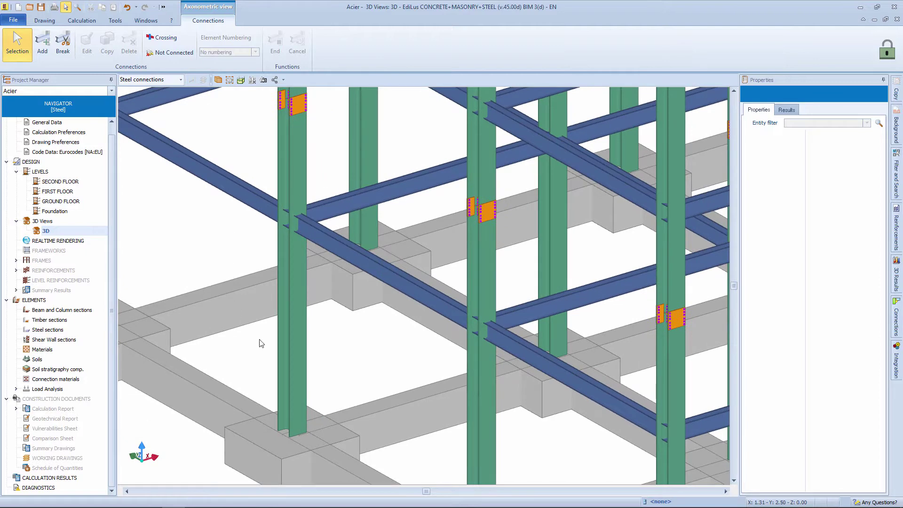
click(43, 45)
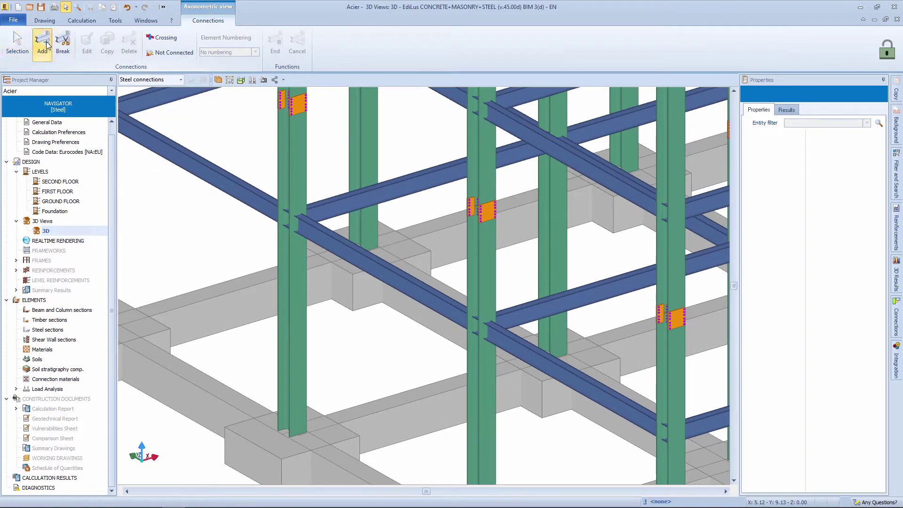
click(294, 263)
click(337, 241)
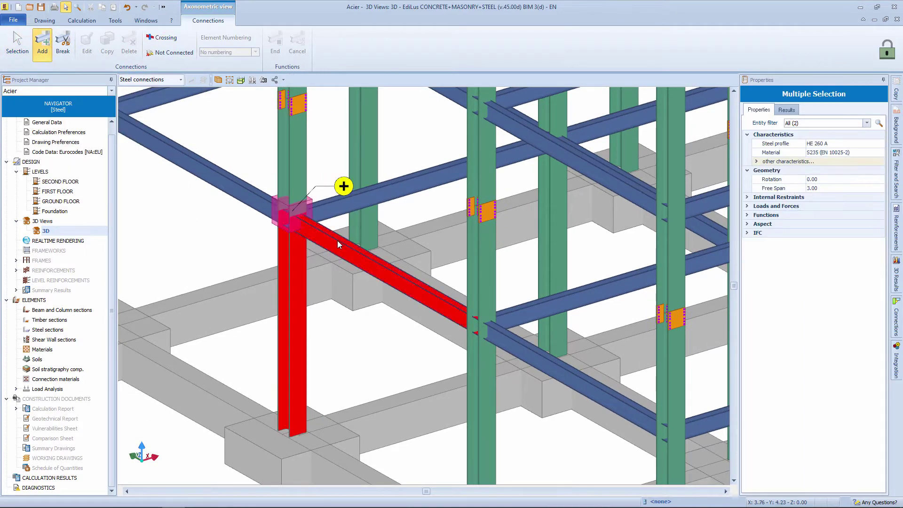
click(344, 186)
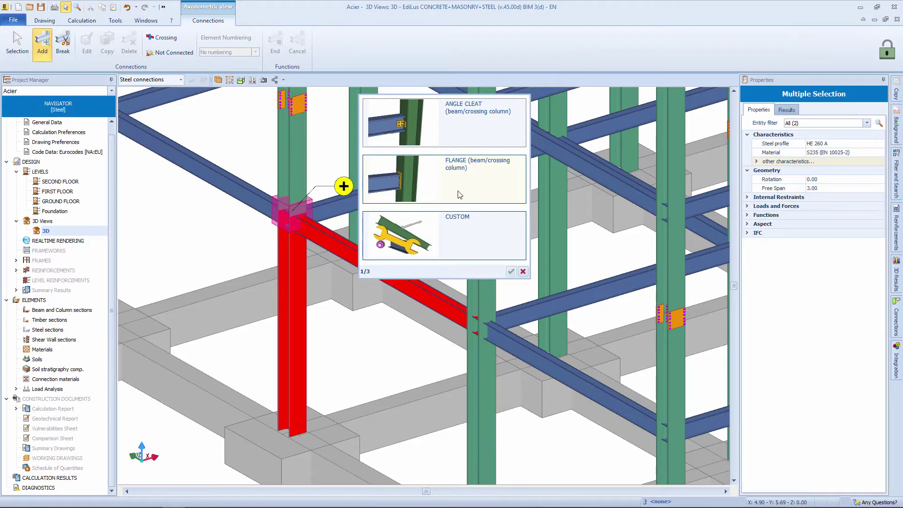
click(432, 185)
click(511, 273)
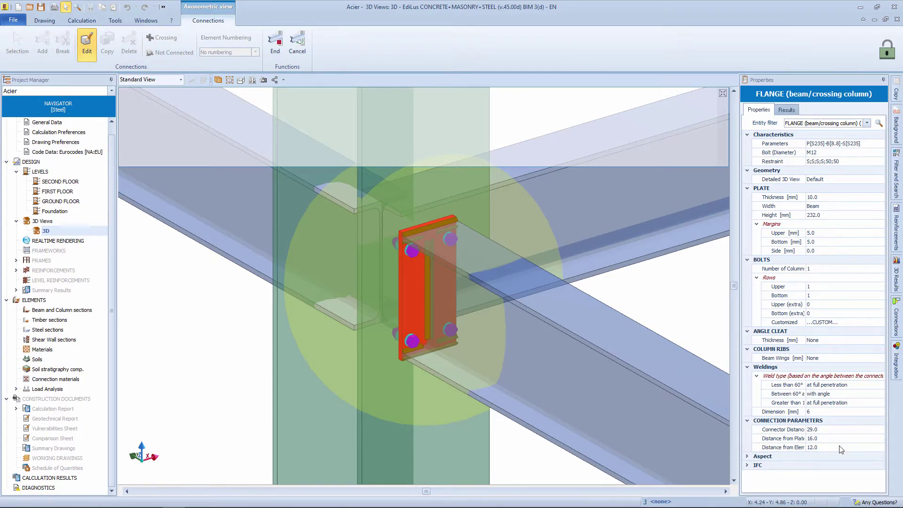
Set the flange connection's bolt diameter to M16.
click(880, 153)
click(880, 152)
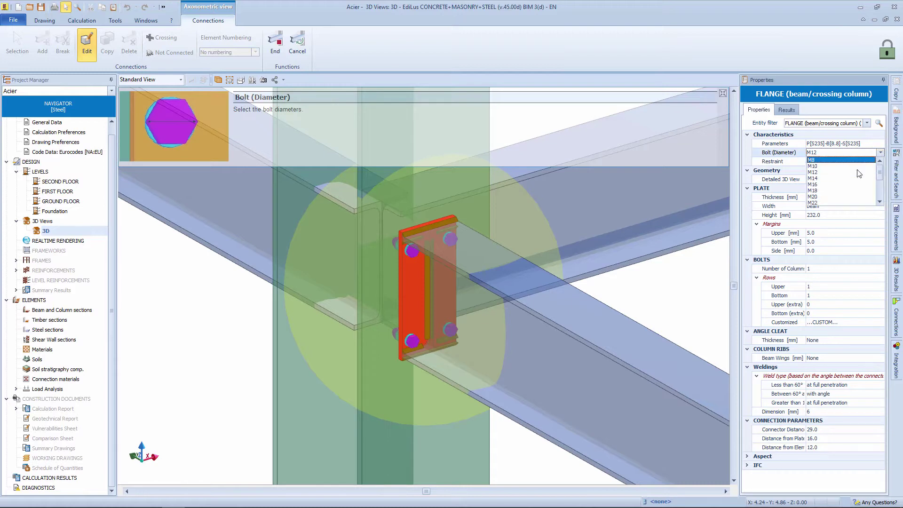
click(844, 190)
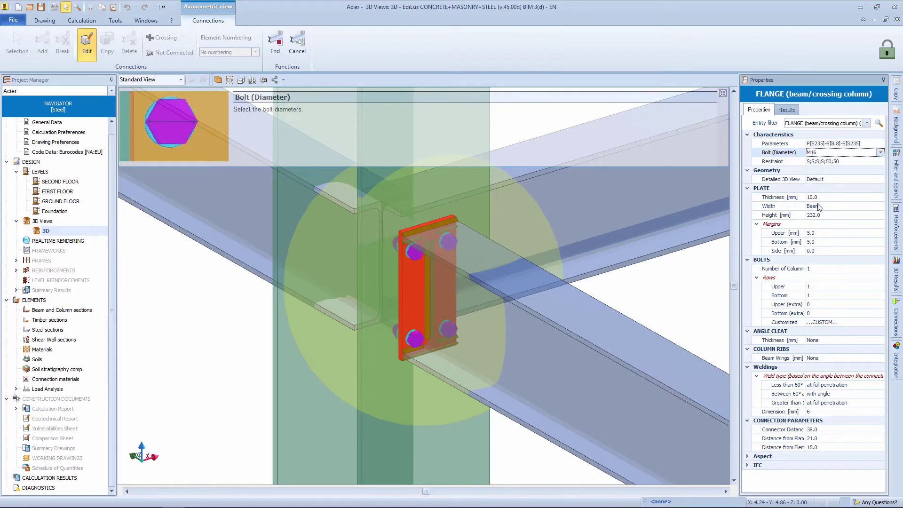
Give the flange connection a 10 mm thick angle cleat and a 10 mm beam rib.
click(867, 342)
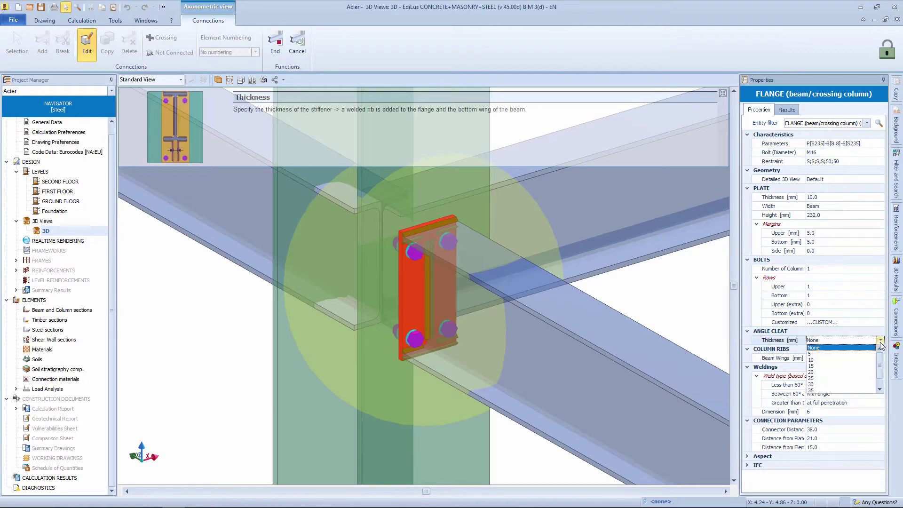
click(851, 364)
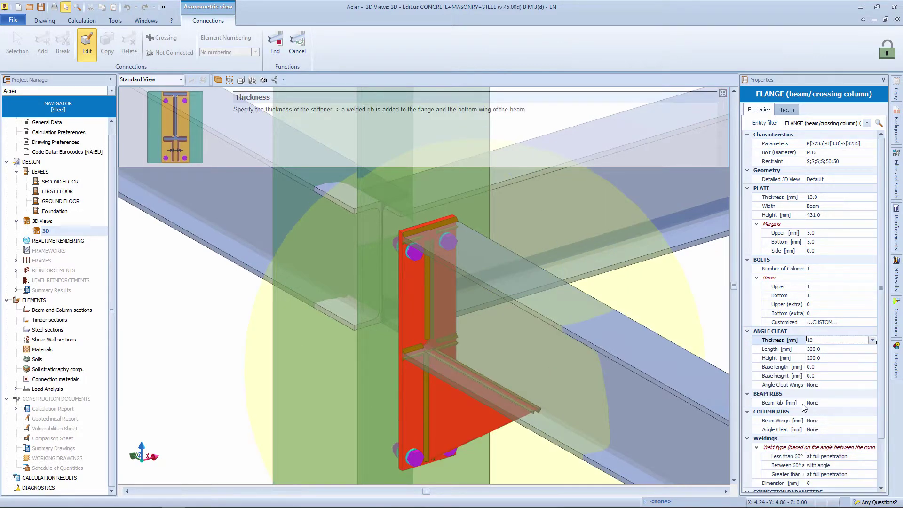
click(854, 404)
click(871, 403)
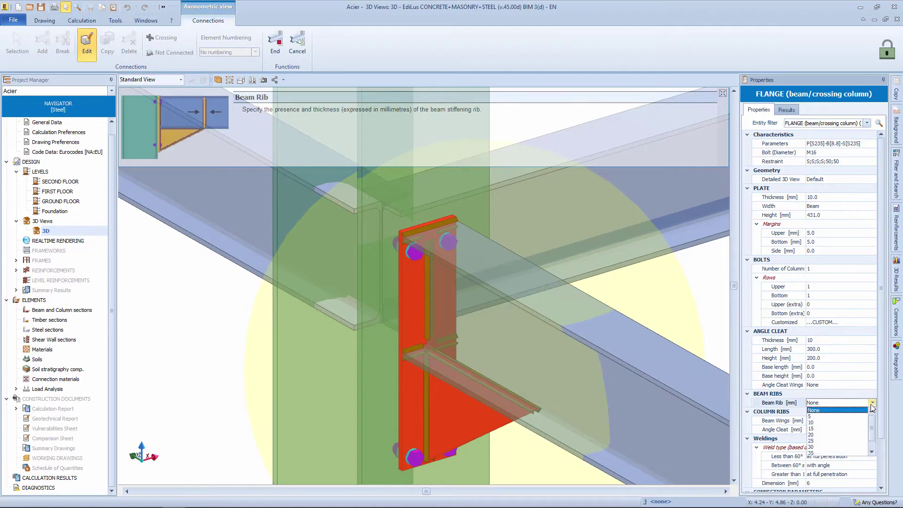
click(854, 422)
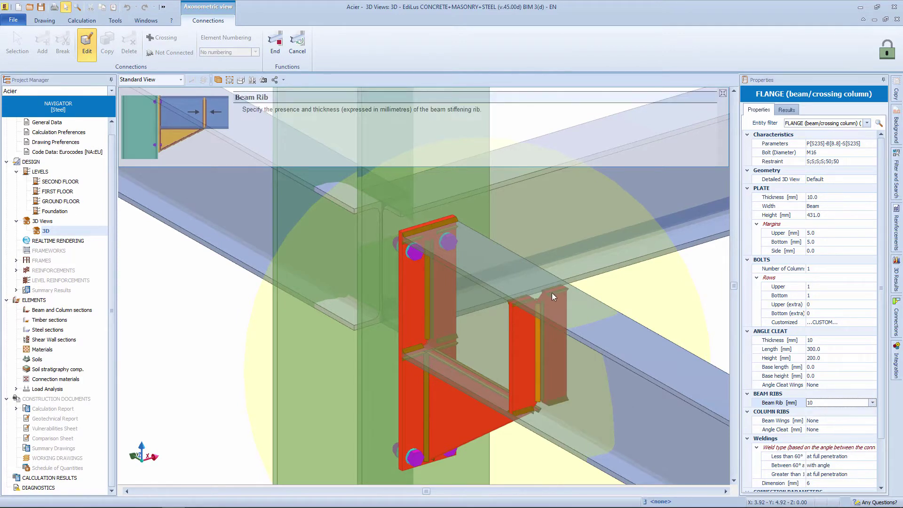
Add four customized bolt rows to the flange connection.
click(876, 321)
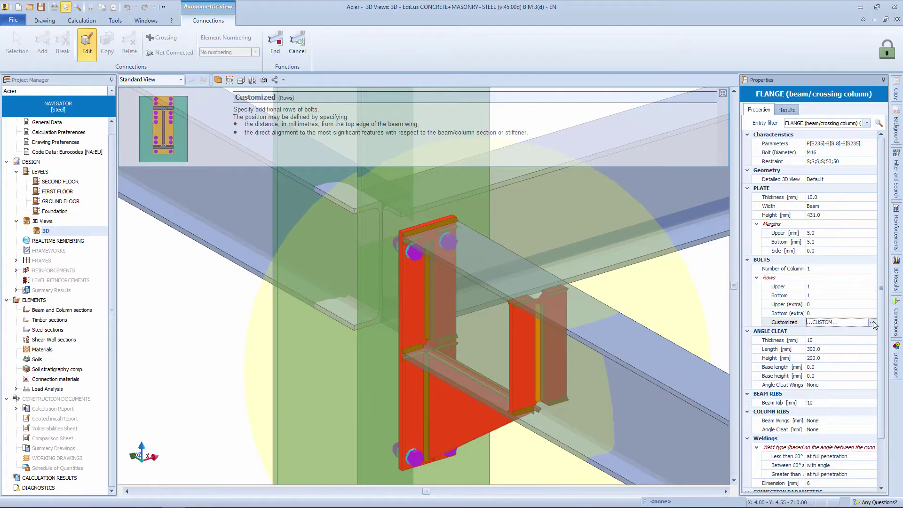
click(872, 321)
click(867, 334)
click(867, 335)
click(867, 335)
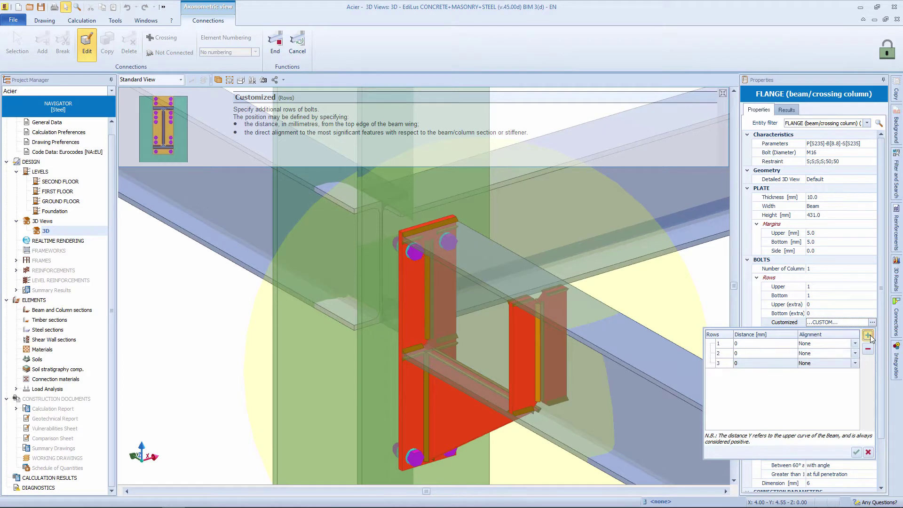
click(868, 334)
Align the four custom bolt rows to Beam Center, Bottom Wing UP, DW Bottom Wing and Bottom Angle Cleat, and finish editing the connection.
click(854, 346)
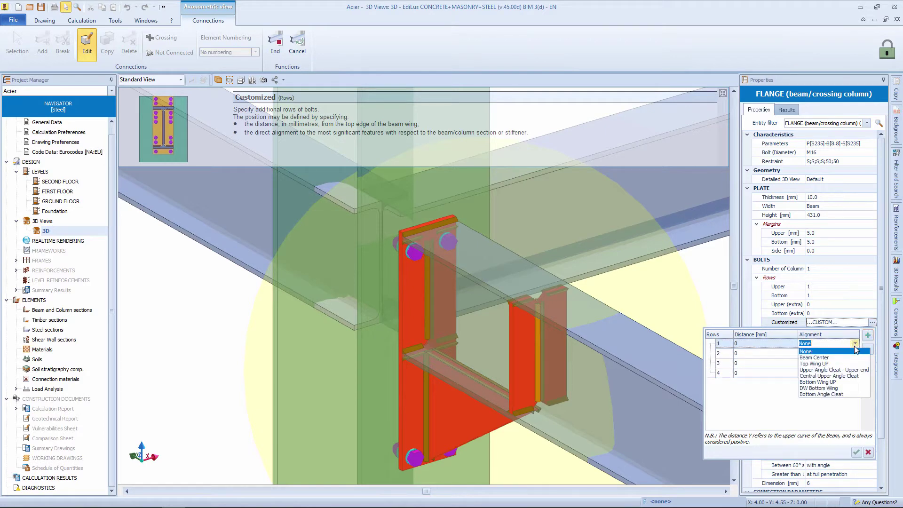
click(846, 357)
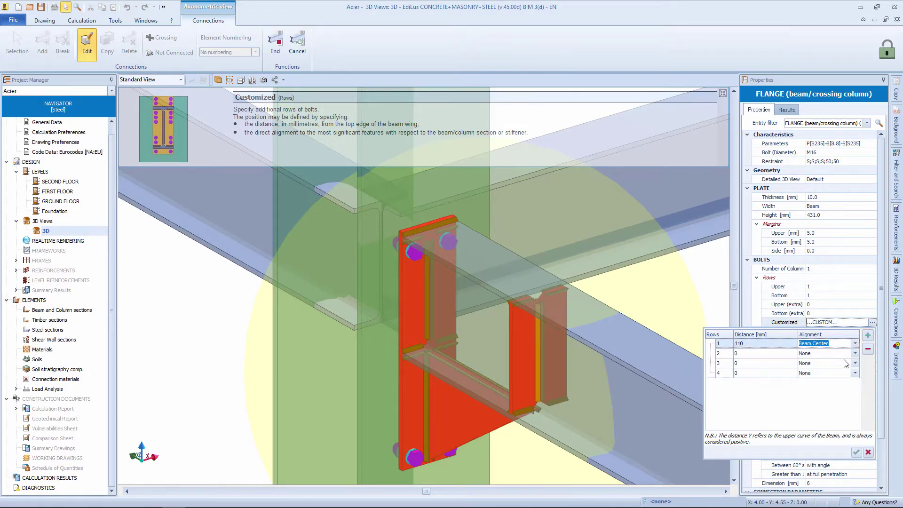
click(855, 354)
click(838, 396)
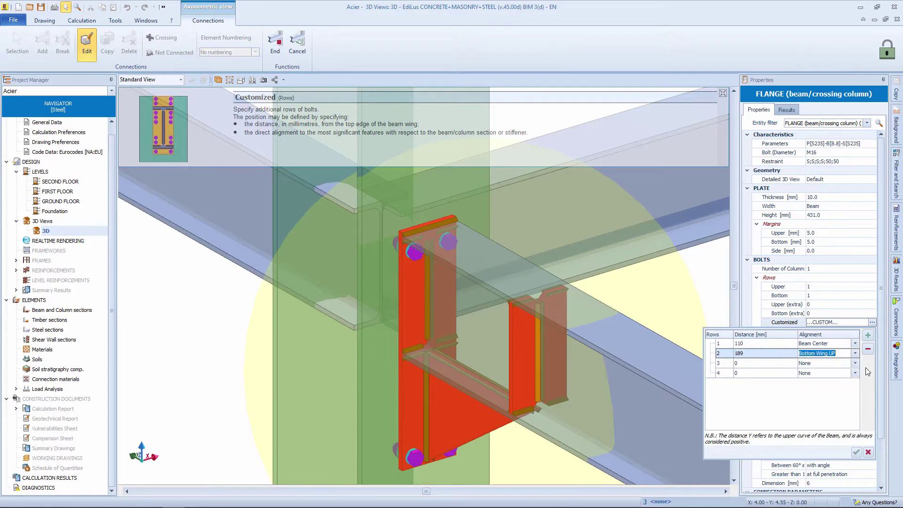
click(855, 362)
click(839, 408)
click(855, 373)
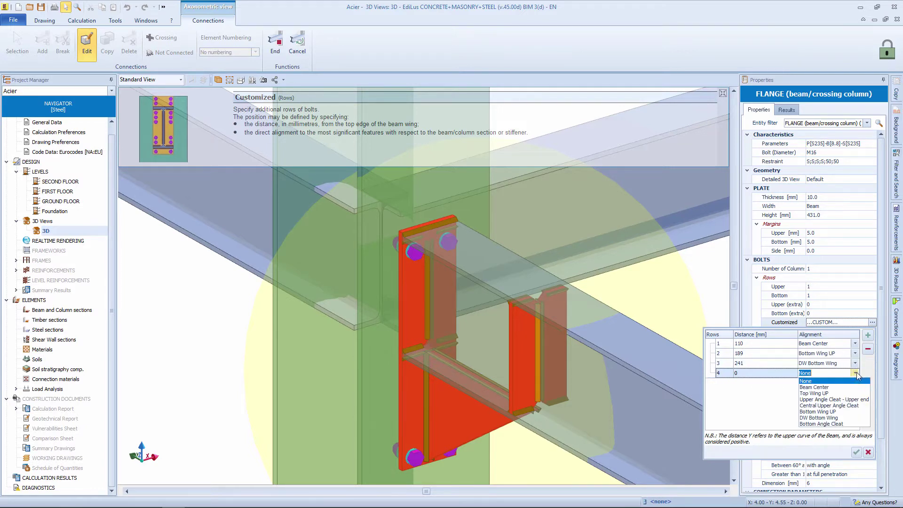
click(835, 423)
click(855, 452)
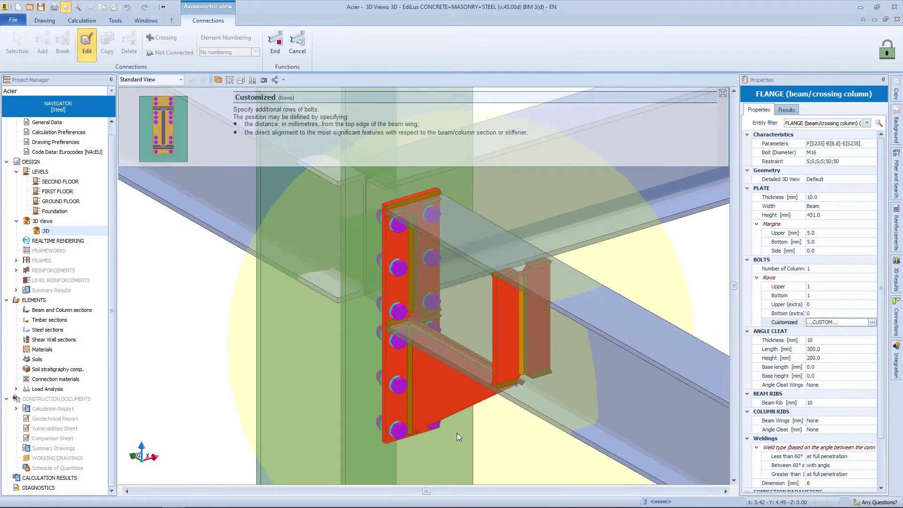
click(275, 42)
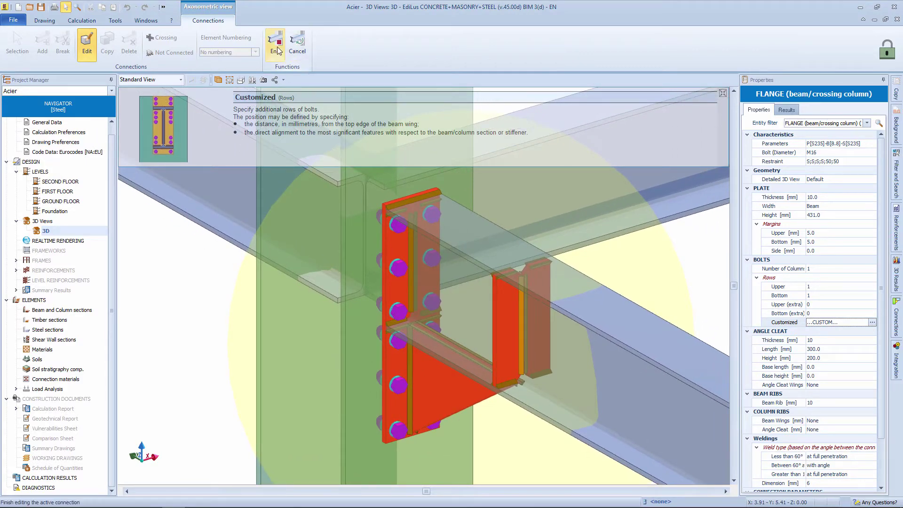
click(275, 80)
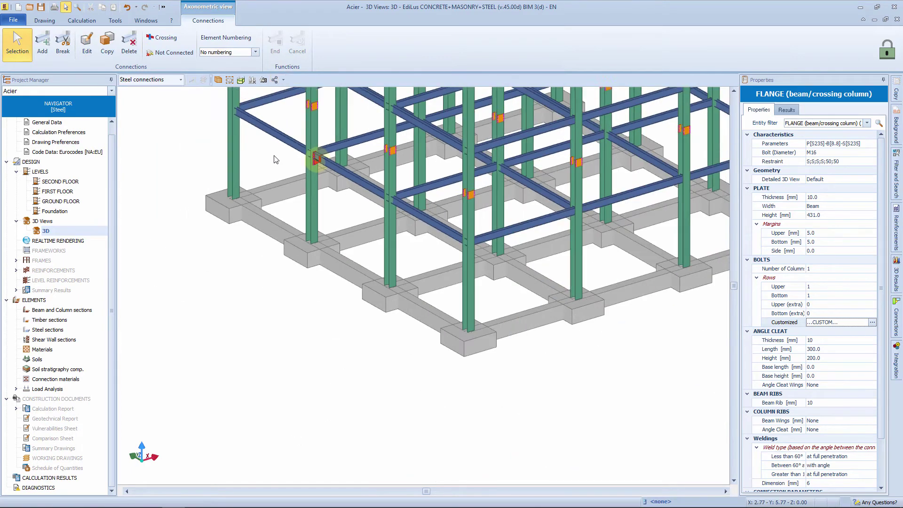
Copy the flange connection to all matching beam/column joints across the whole building.
drag(257, 263, 221, 282)
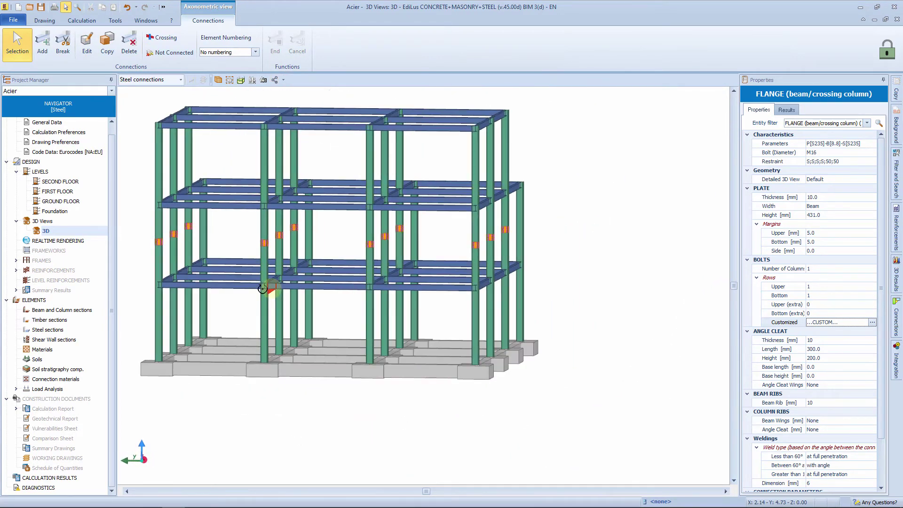
click(108, 45)
drag(139, 93, 559, 397)
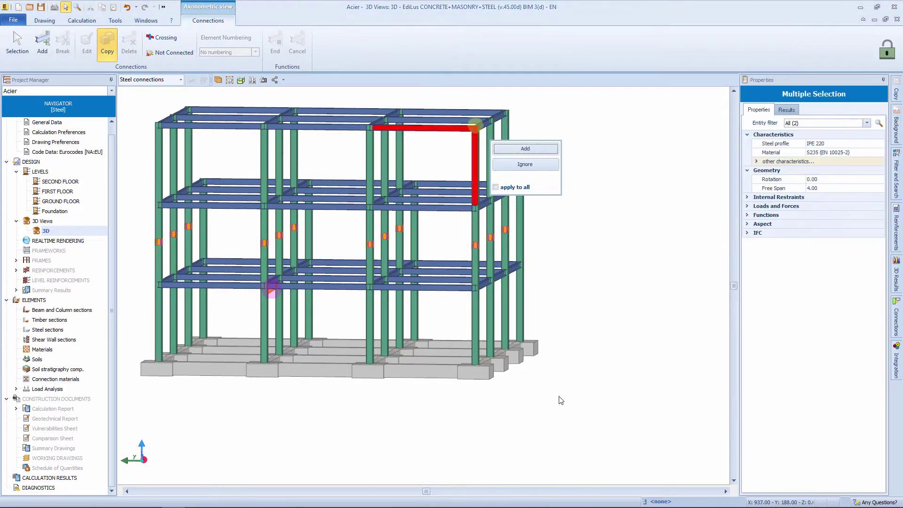
click(522, 150)
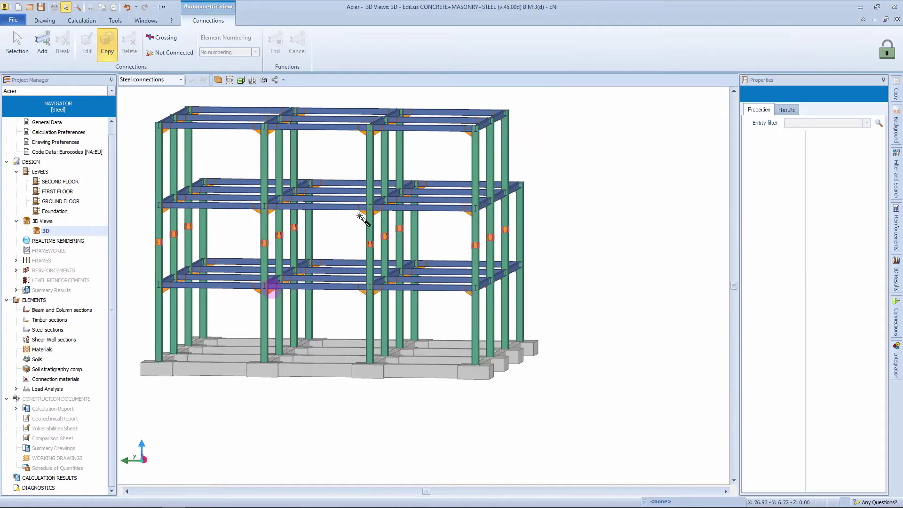
Add a FLANGE (beam/crossing column) connection between the transverse beam and its column's web, with M16 bolts.
scroll(267, 287, up, 3)
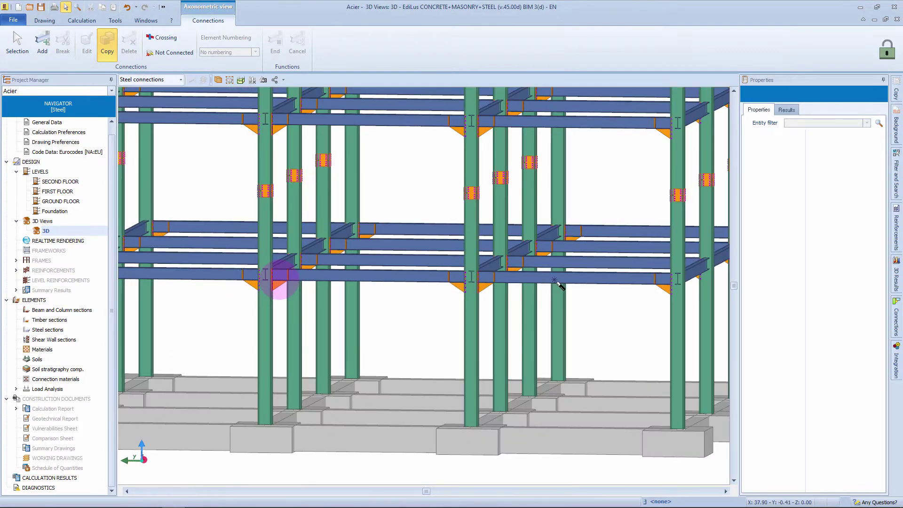
click(42, 44)
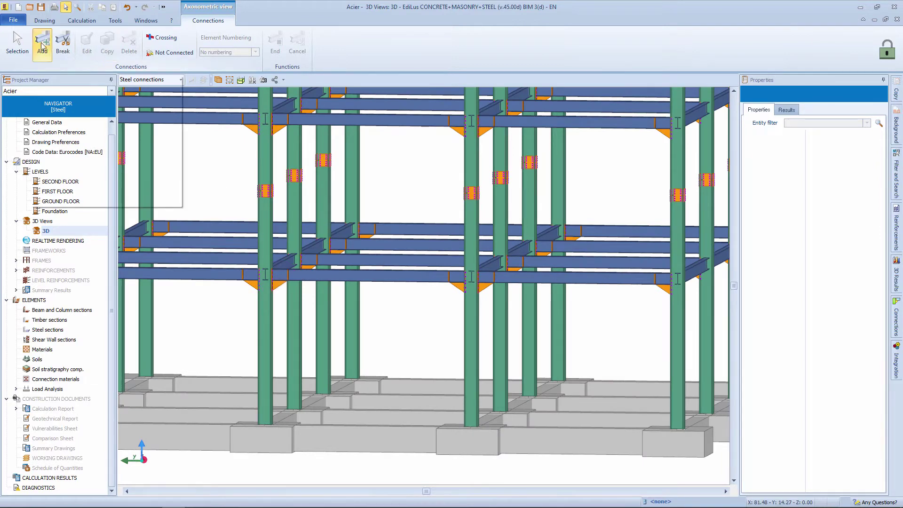
scroll(316, 268, up, 5)
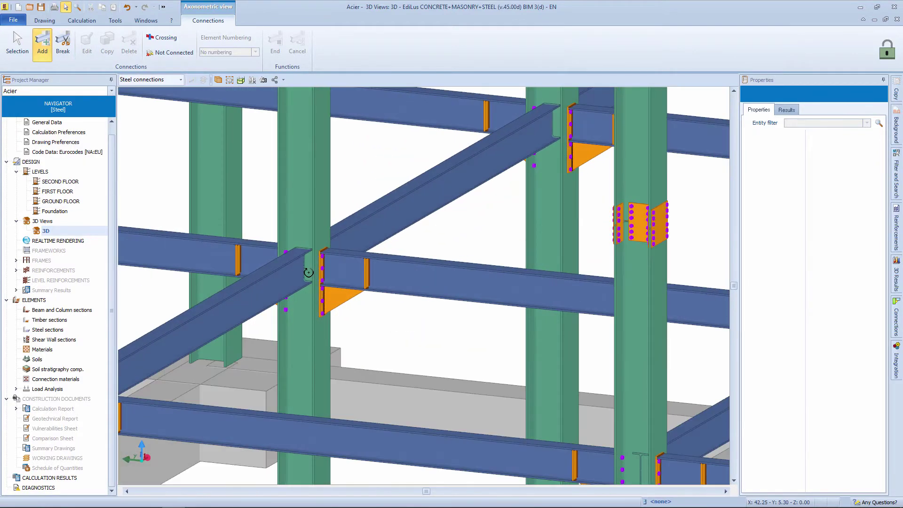
click(292, 281)
click(304, 338)
click(373, 207)
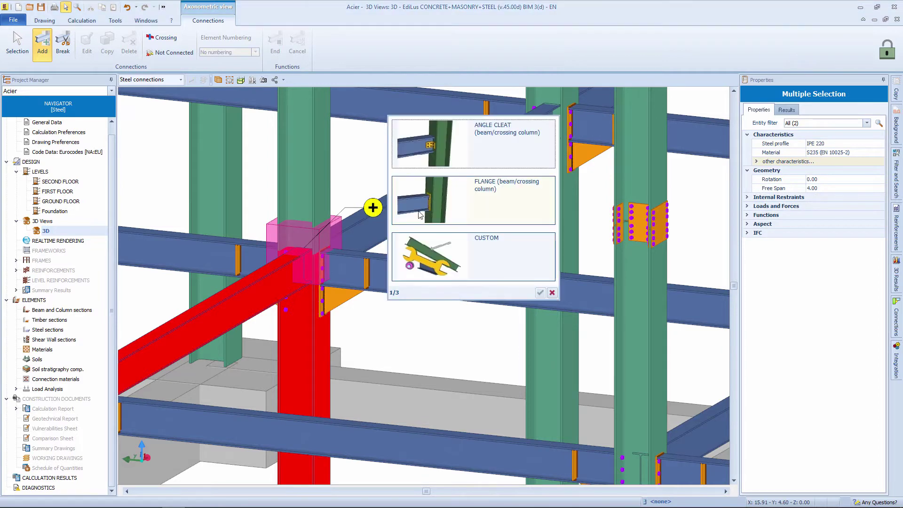
click(539, 293)
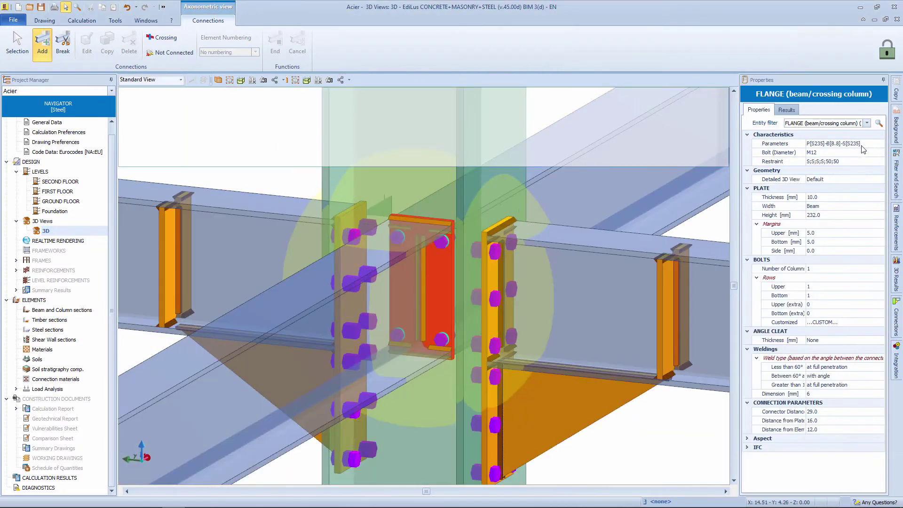
click(880, 153)
click(869, 183)
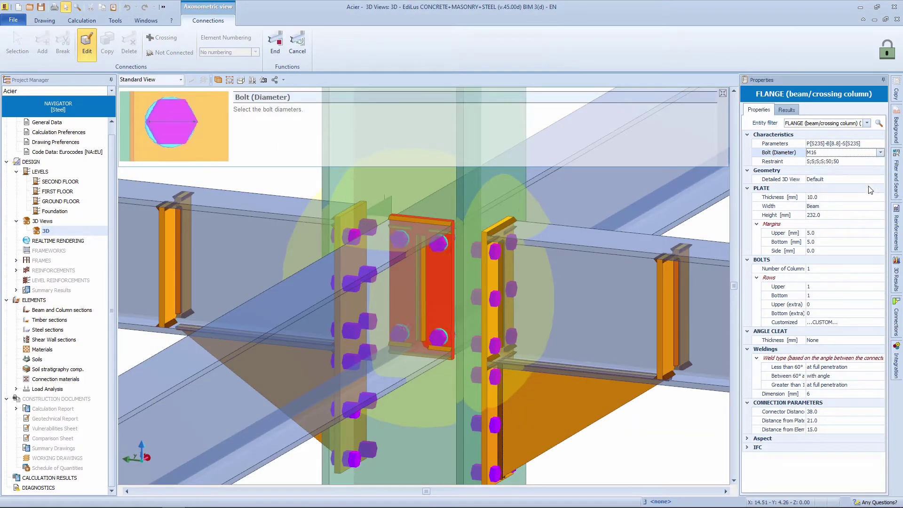
Add one customized bolt row aligned to Beam Center on the crossing-column flange, and finish editing the connection.
click(879, 324)
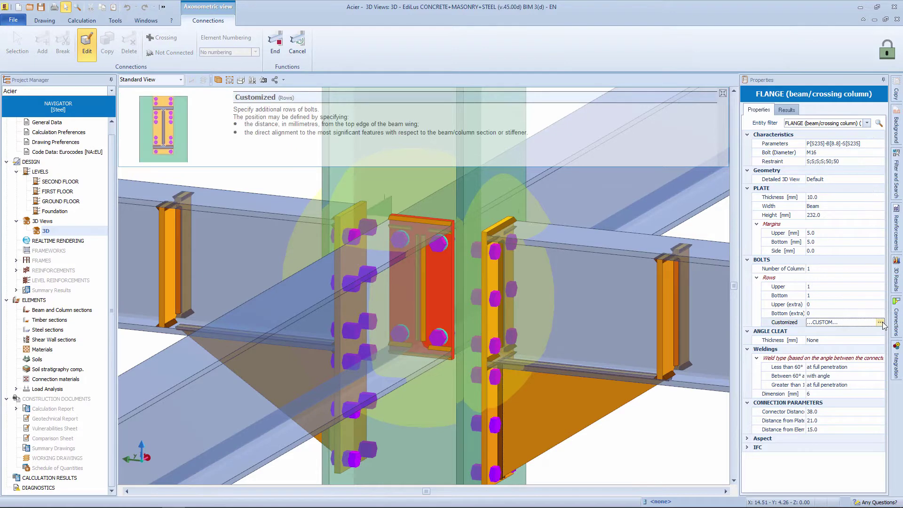
click(879, 323)
click(875, 336)
click(860, 340)
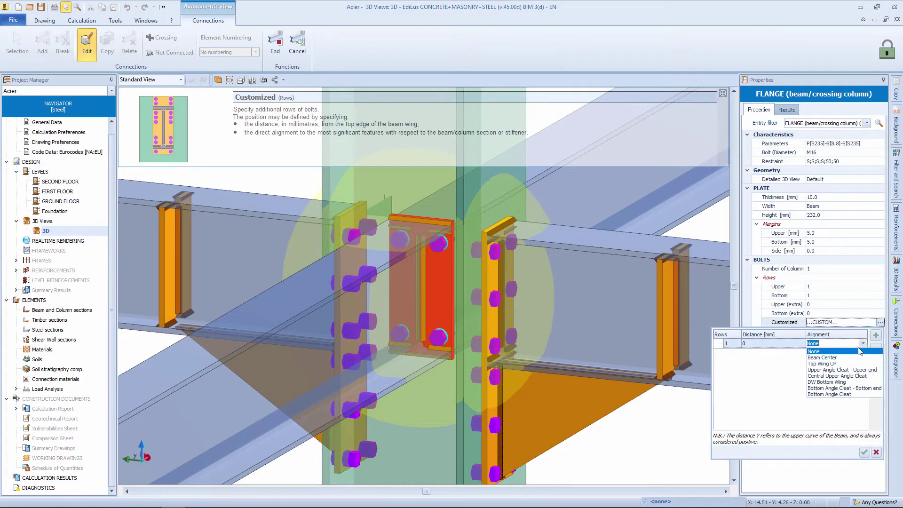
click(827, 355)
click(864, 451)
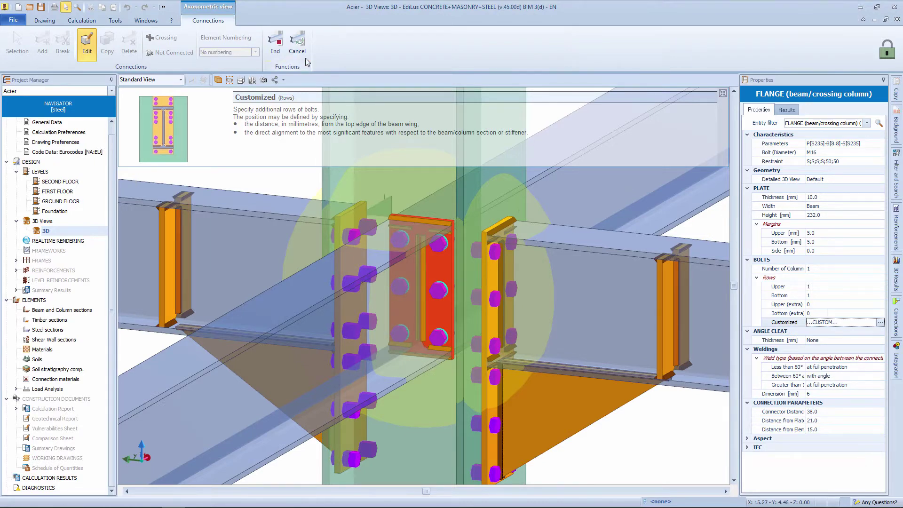
click(275, 45)
Add a FLANGE Extension connection between the two collinear beams on either side of the column web, and finish editing it.
scroll(426, 222, up, 5)
middle_drag(425, 222, 334, 226)
click(345, 184)
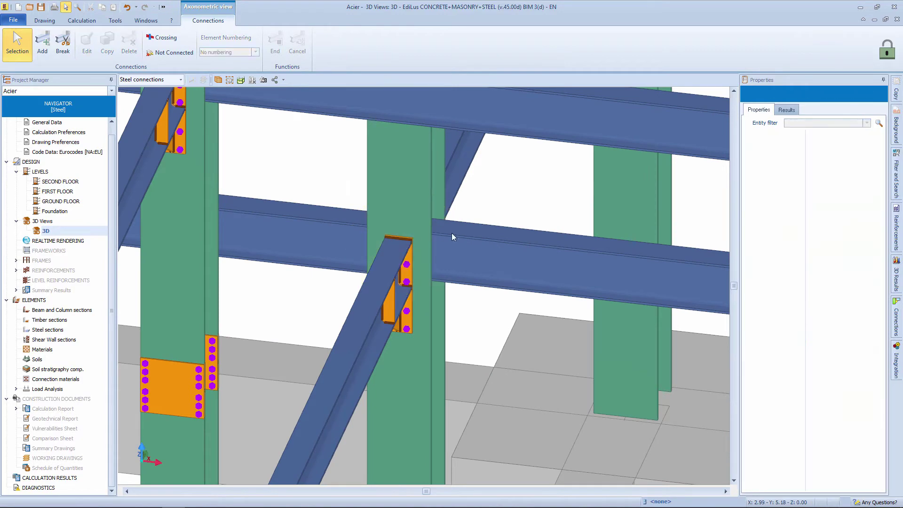
click(42, 44)
click(293, 235)
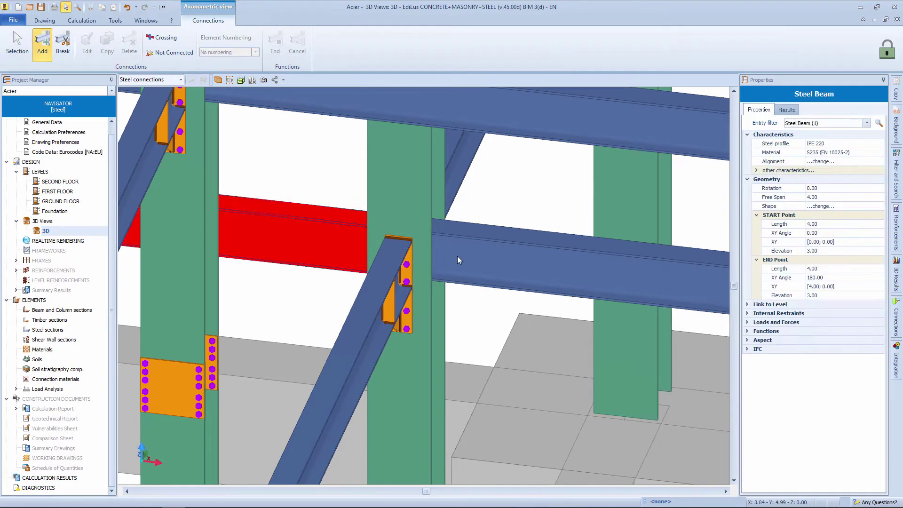
click(487, 256)
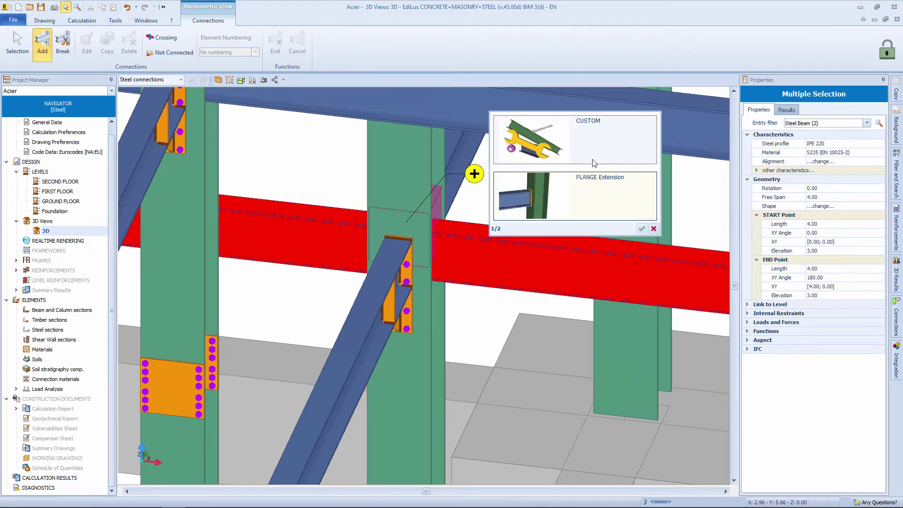
click(600, 196)
click(641, 229)
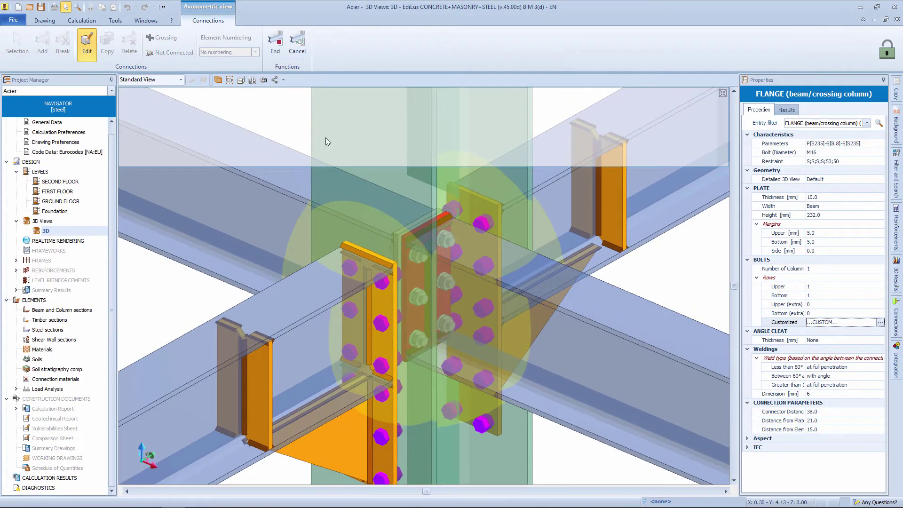
click(275, 43)
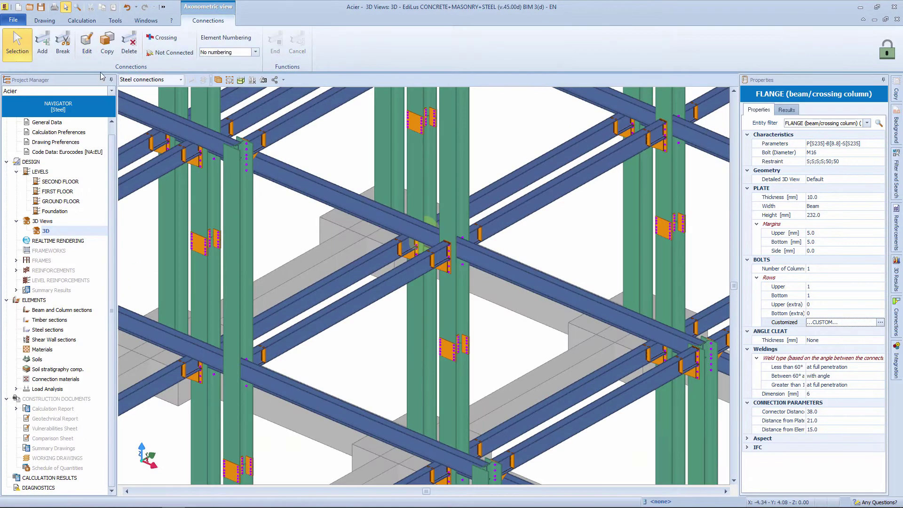
Copy the beam/crossing column flange connection to all matching joints across the whole building.
click(107, 43)
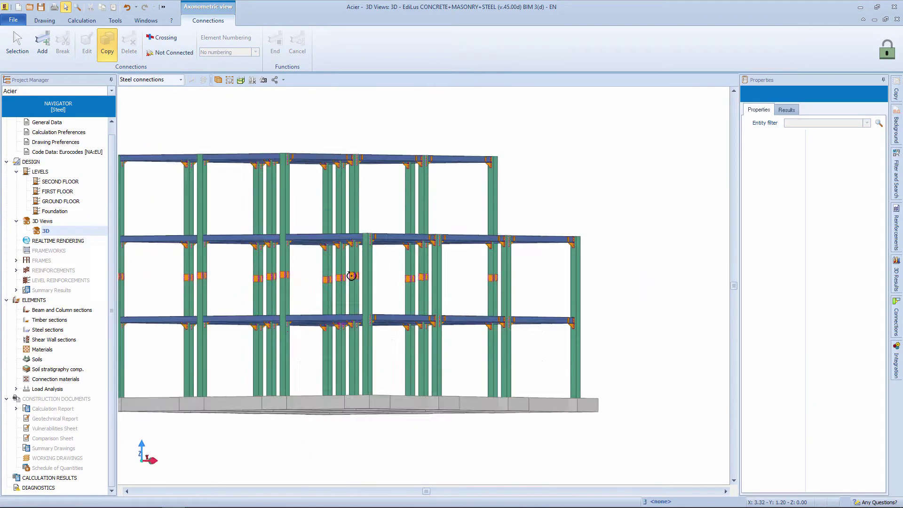
drag(137, 120, 646, 448)
click(486, 327)
click(509, 291)
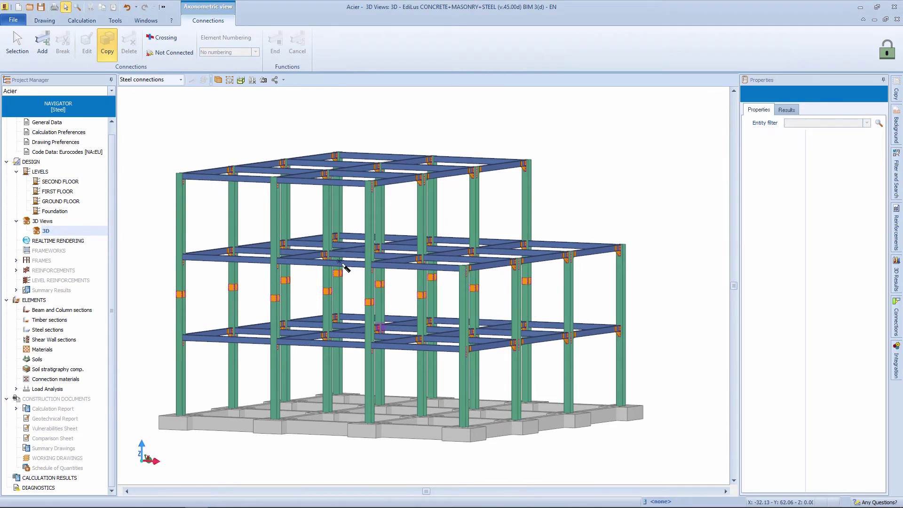
Highlight the Not Connected joints and inspect the whole frame for missing connections.
scroll(340, 262, up, 4)
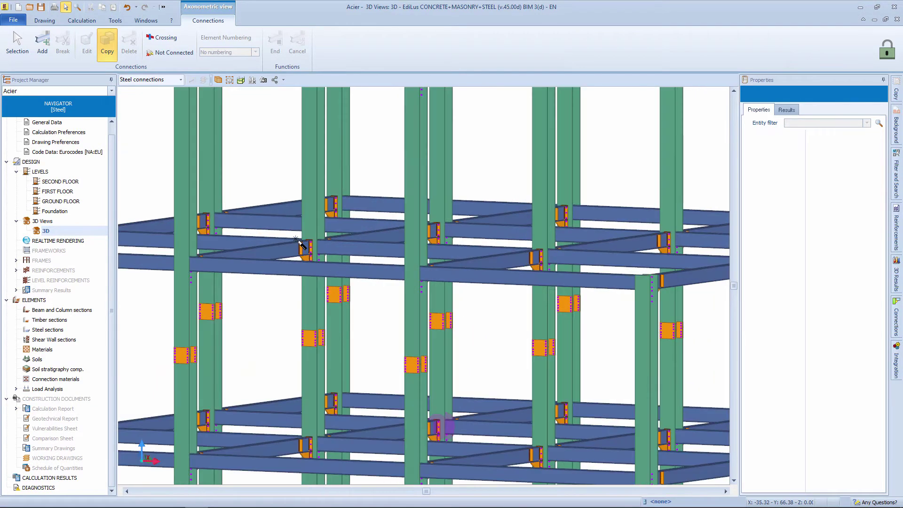
click(161, 53)
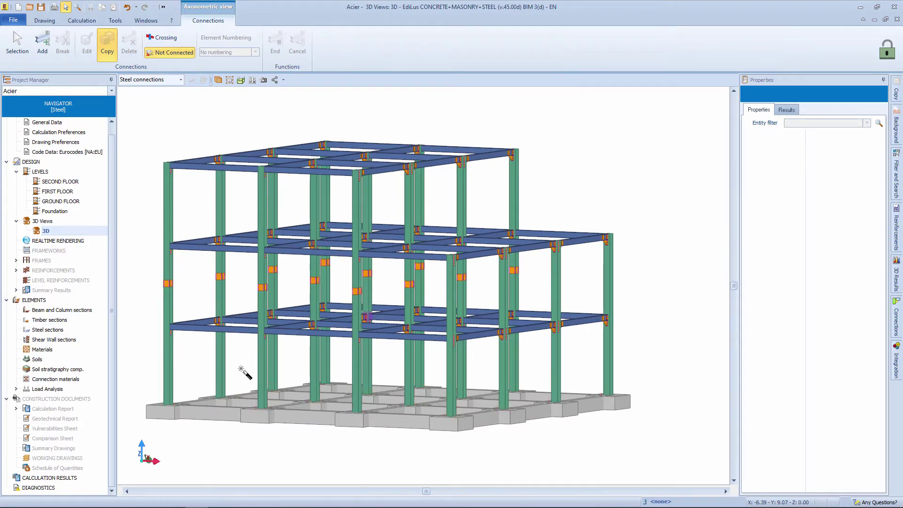
mouse_move(241, 368)
middle_down()
mouse_move(247, 373)
mouse_move(238, 375)
middle_up()
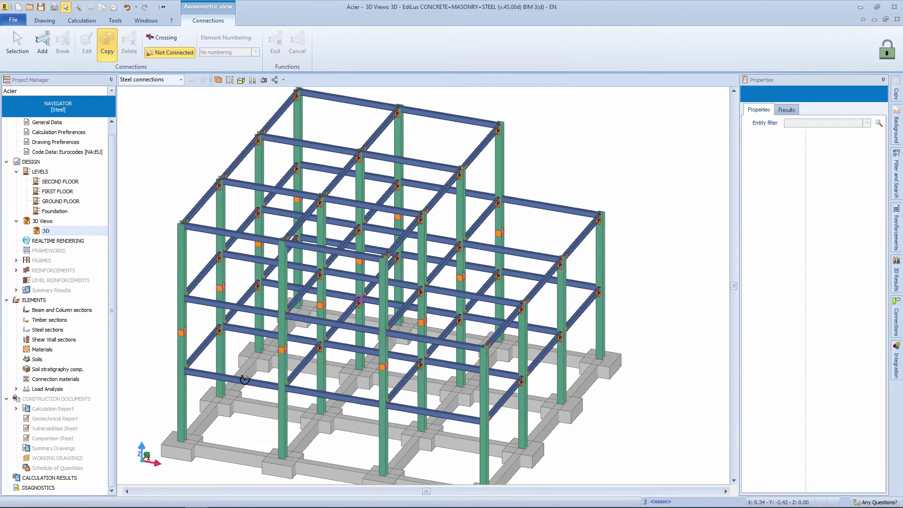
Add a FOUNDATION PLATE connection between the corner column's base and its foundation plinth.
click(43, 41)
scroll(181, 441, up, 10)
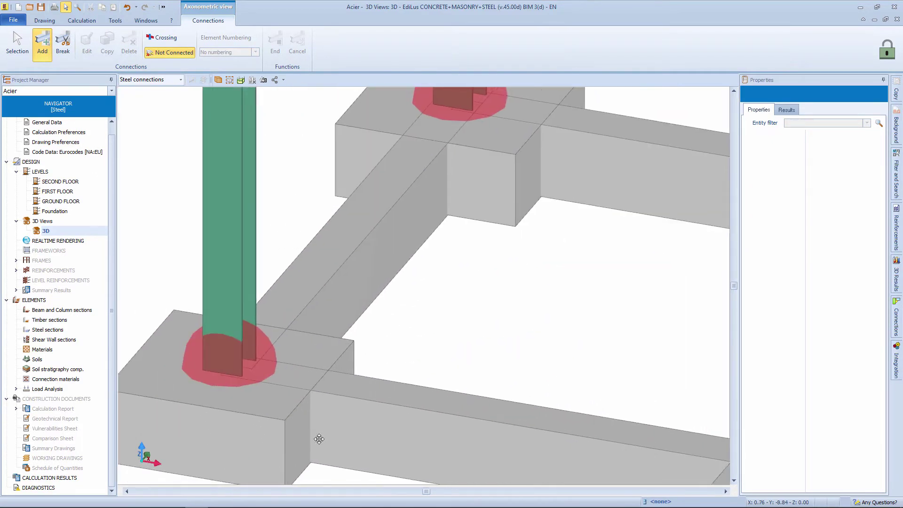
click(303, 411)
click(303, 411)
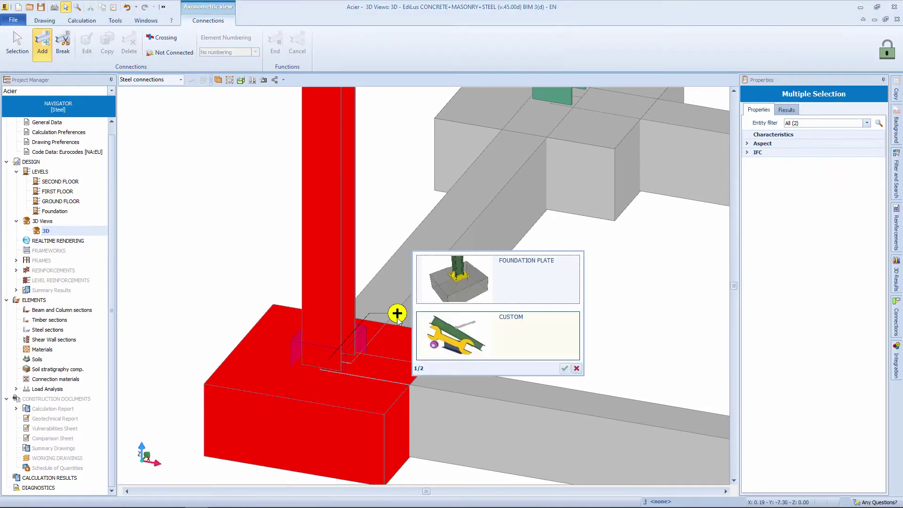
right_click(397, 312)
click(508, 293)
click(564, 368)
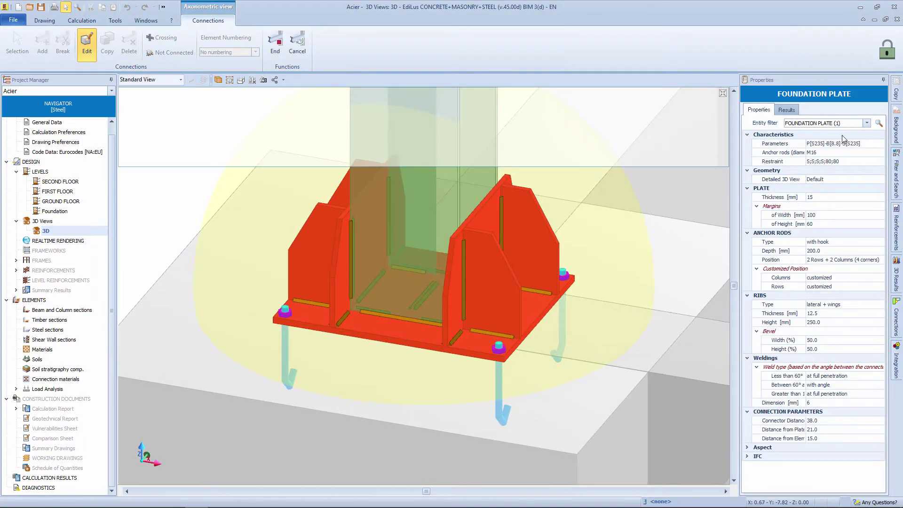
Set the foundation plate's anchor rod depth to 400 mm.
click(841, 251)
text(400)
key(Return)
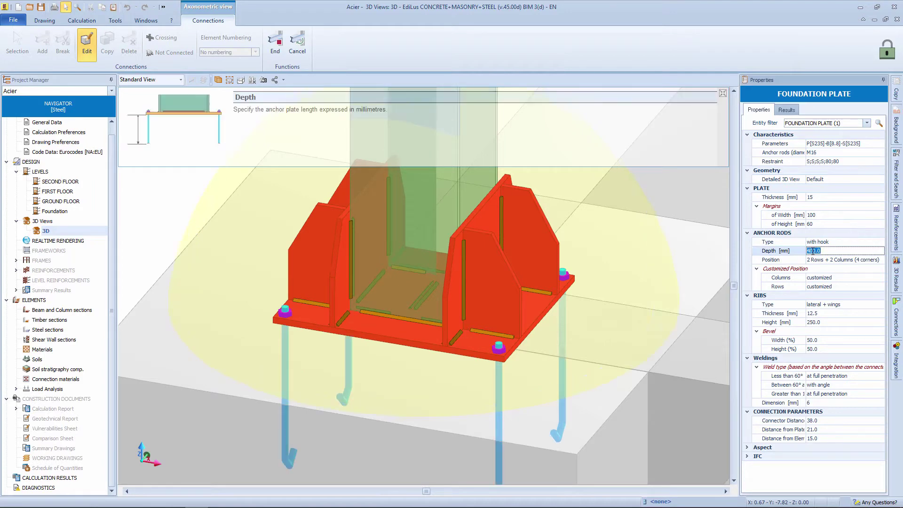
middle_drag(611, 345, 577, 360)
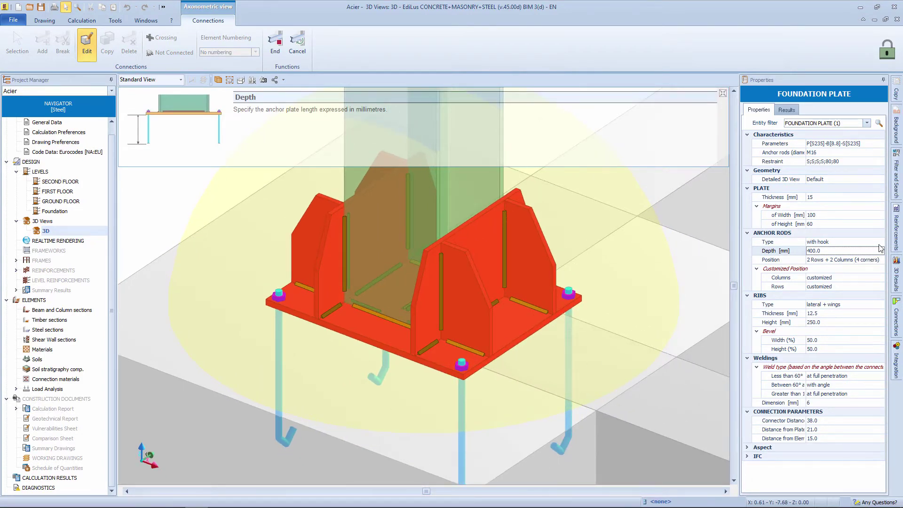
Try the "with washer" anchor rod type on the foundation plate and return it to "with hook".
click(846, 242)
click(880, 242)
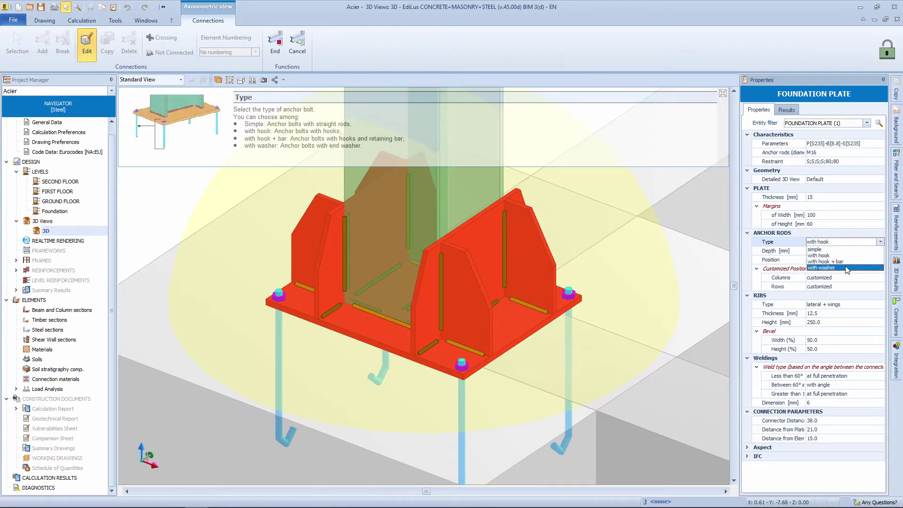
click(846, 268)
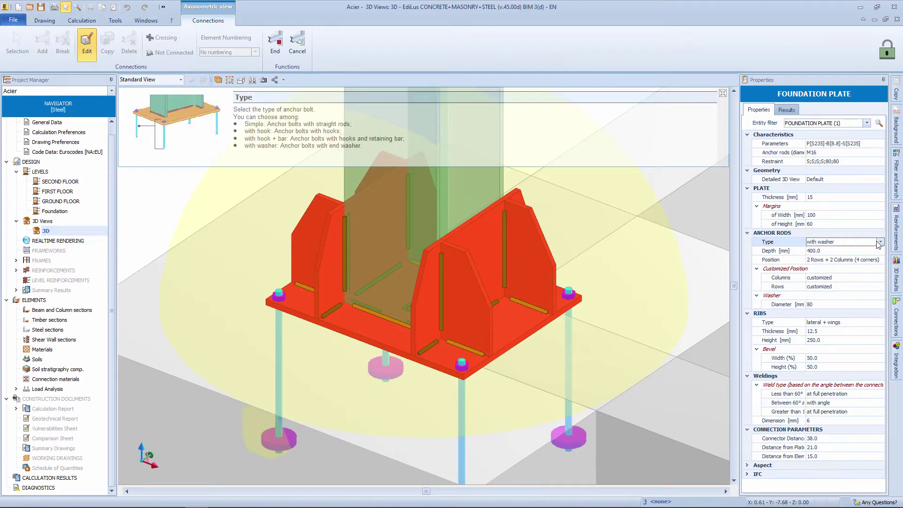
click(879, 242)
click(852, 256)
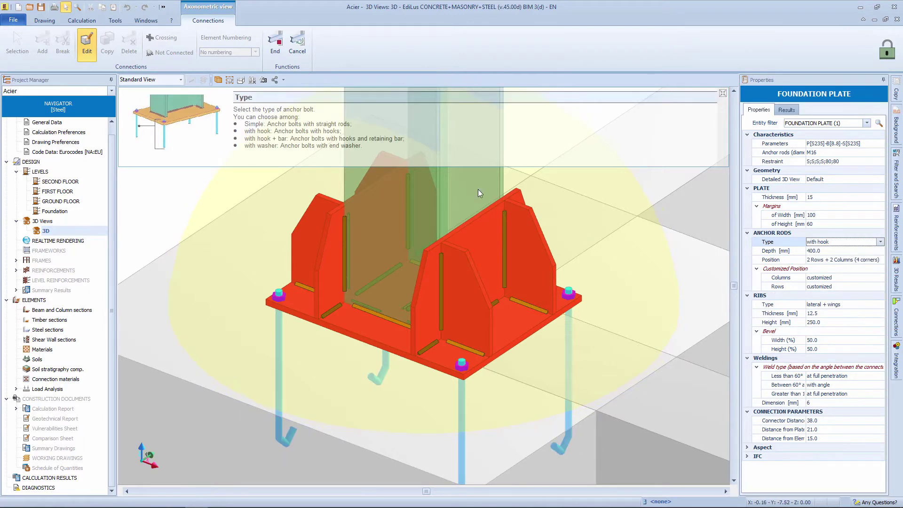
Review the foundation plate's dimensioned drawing in Detailed View, and finish editing the connection in Standard View.
click(155, 80)
click(155, 97)
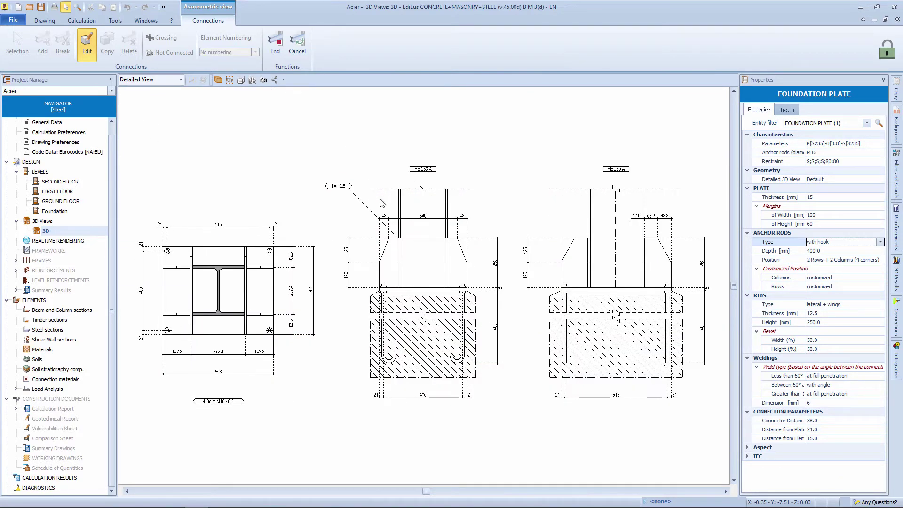
click(180, 80)
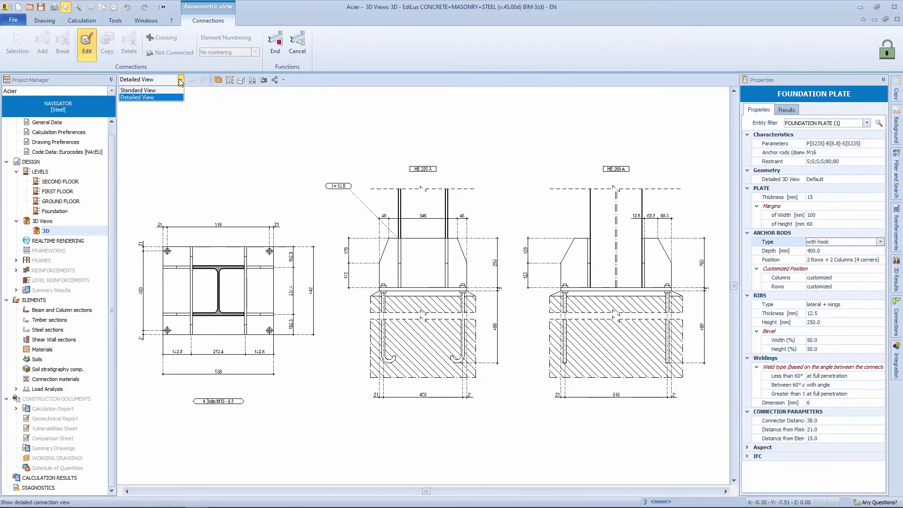
click(168, 89)
click(275, 44)
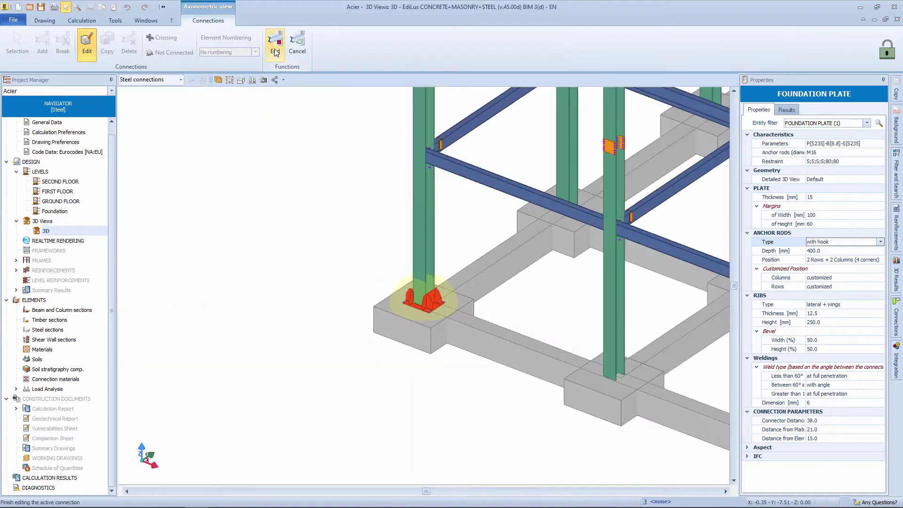
Copy the foundation plate connection to all the column bases of the building.
drag(305, 266, 606, 339)
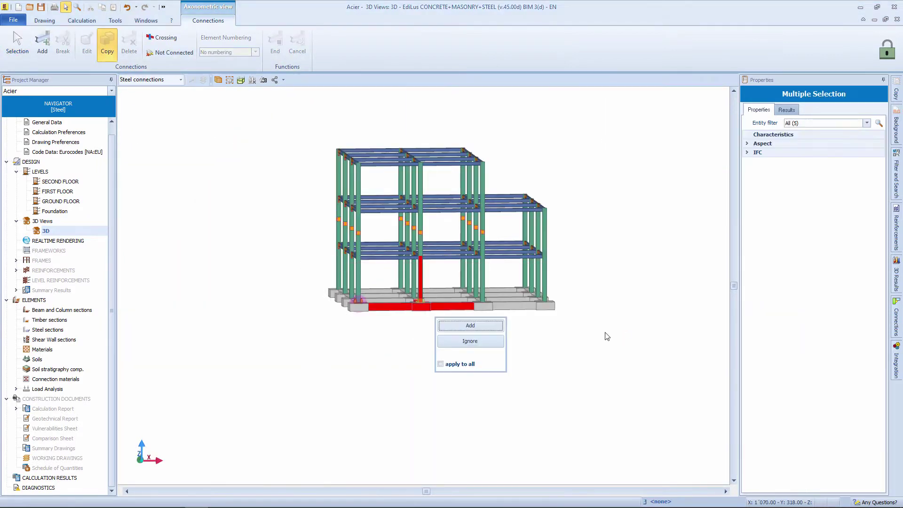
click(469, 325)
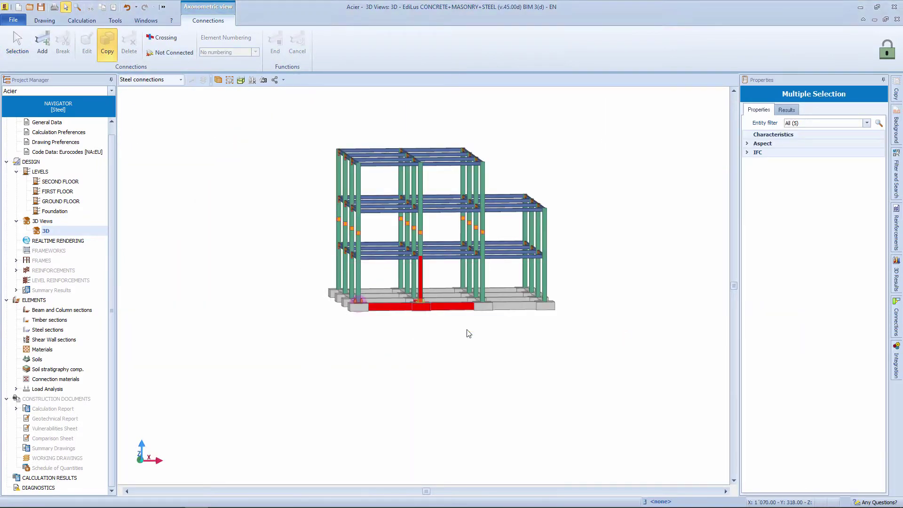
scroll(484, 315, up, 5)
scroll(484, 288, up, 3)
middle_drag(481, 288, 456, 301)
click(31, 50)
scroll(355, 302, down, 4)
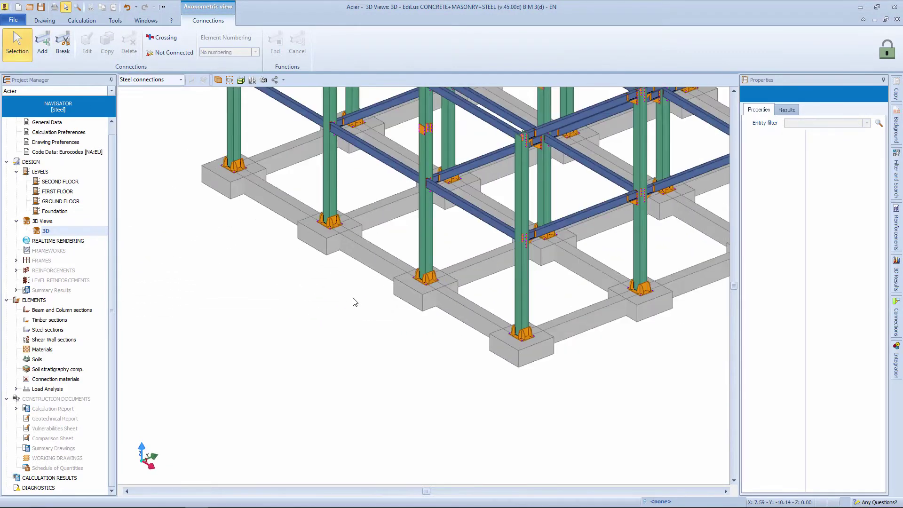
middle_drag(355, 302, 368, 294)
middle_drag(407, 247, 343, 440)
scroll(343, 441, down, 1)
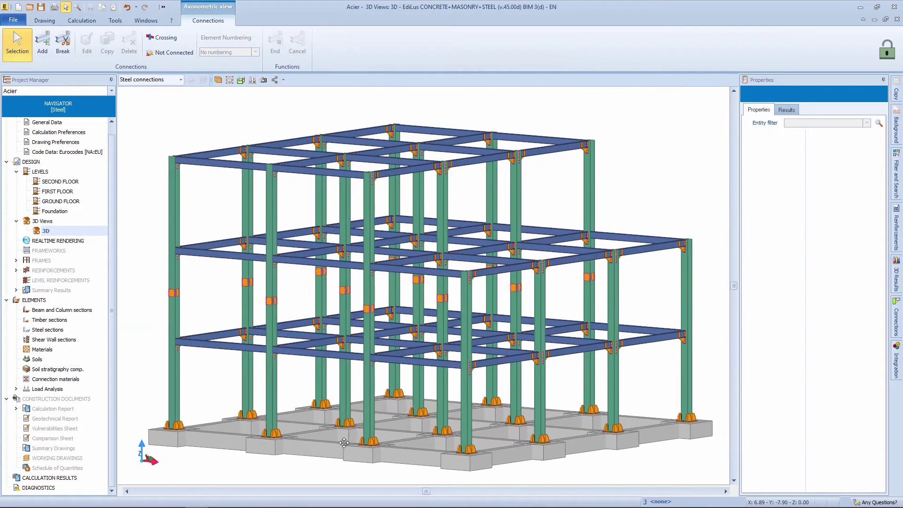
Switch the model to 3D EDITOR and review the General and Seismic vulnerability sections of the Calculation Preferences.
click(174, 79)
click(169, 88)
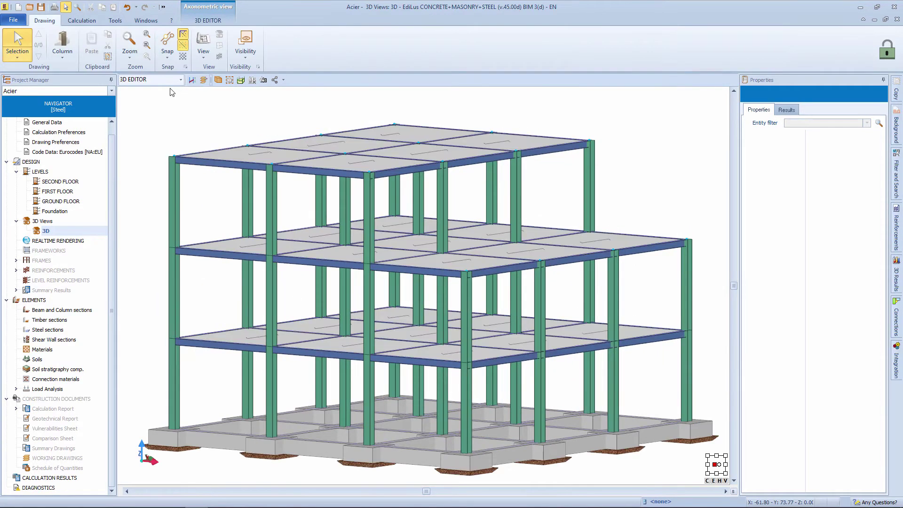
click(75, 132)
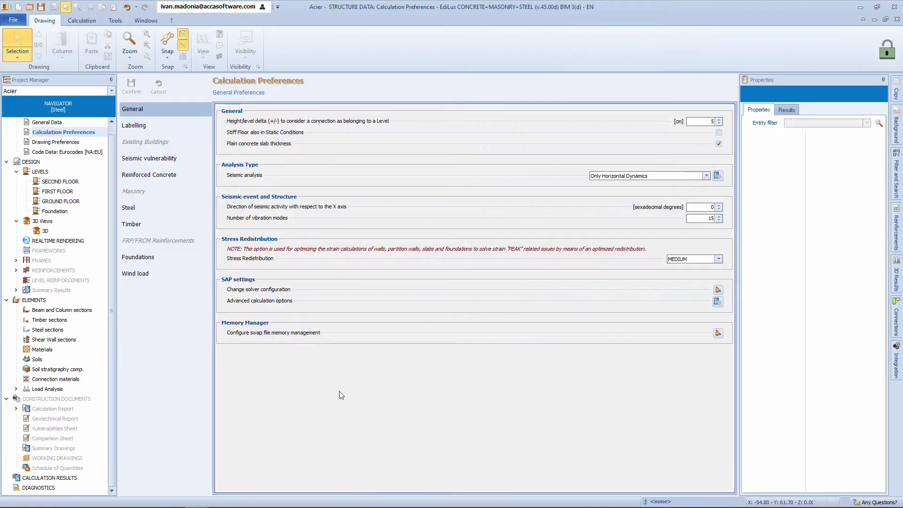
click(172, 161)
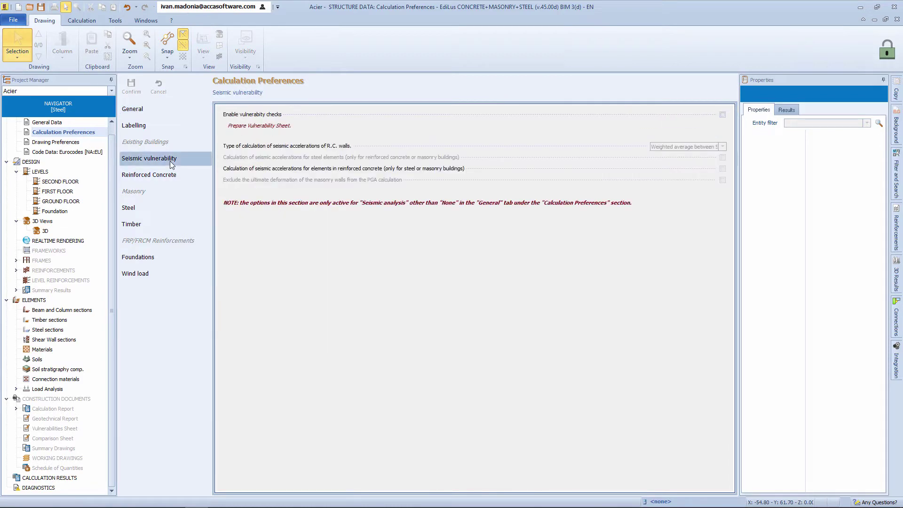
Review the Eurocodes seismic analysis data and accept the seismic action parameters on the reference site.
click(78, 152)
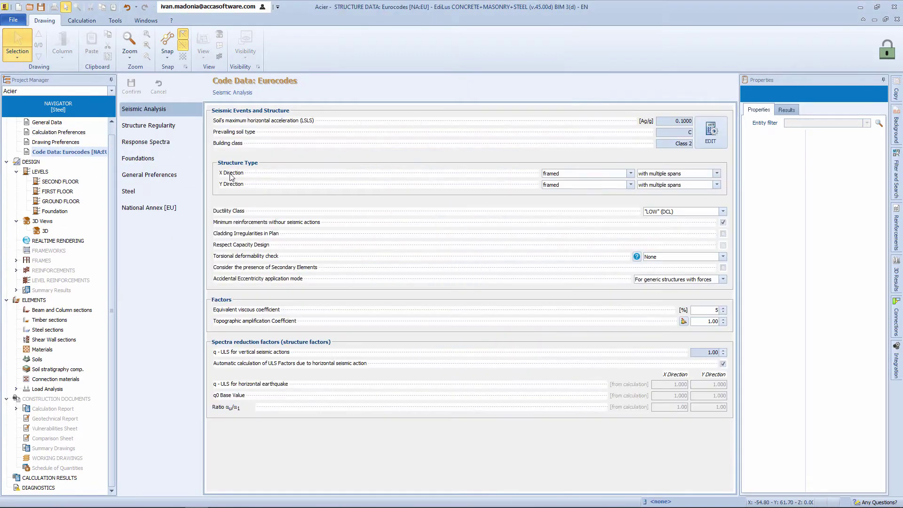
click(710, 146)
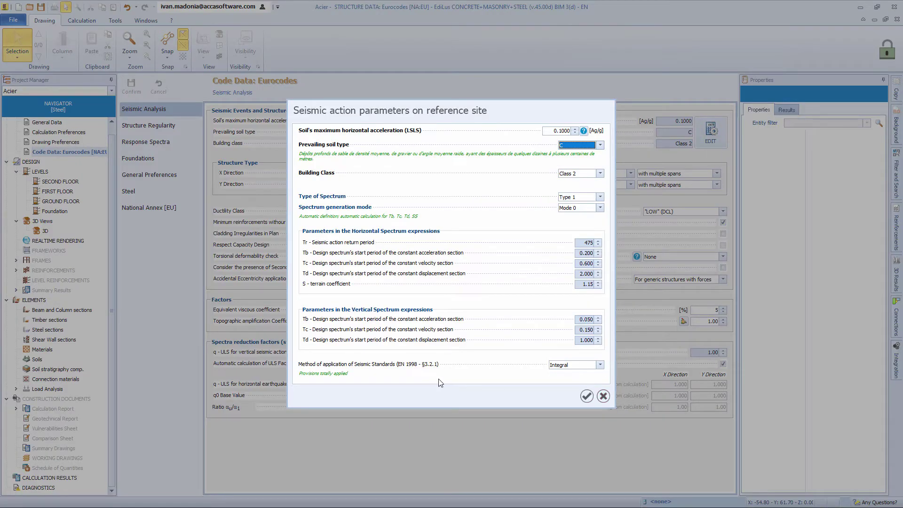
click(586, 396)
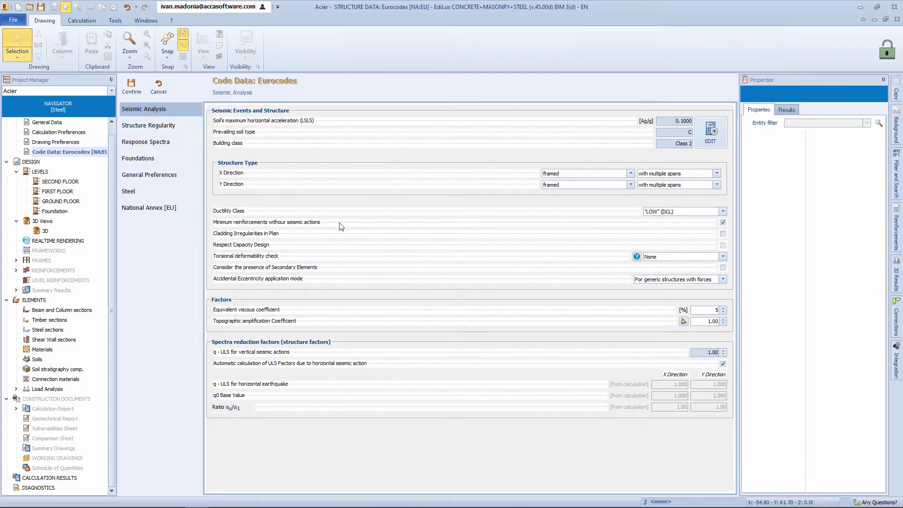
Run the full calculation and show in the model the first foundation plate listed under the bolts' tensile strength error.
click(90, 22)
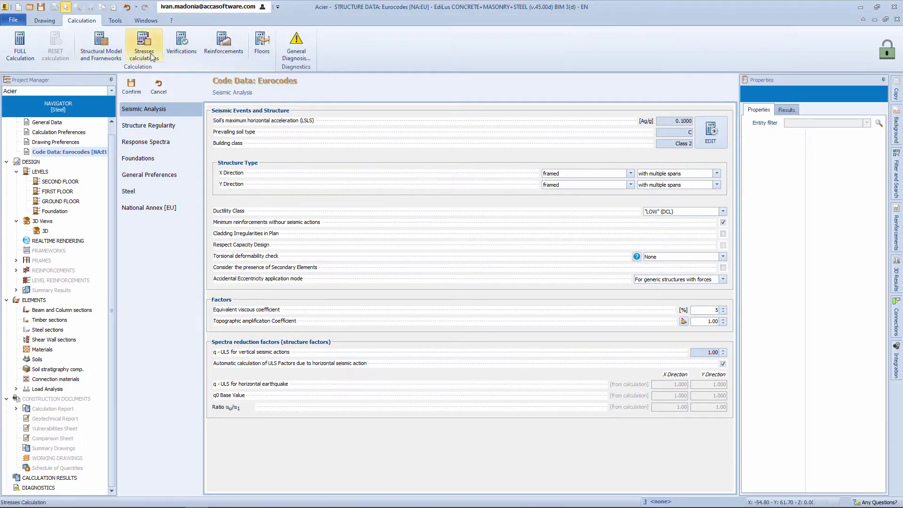
click(21, 59)
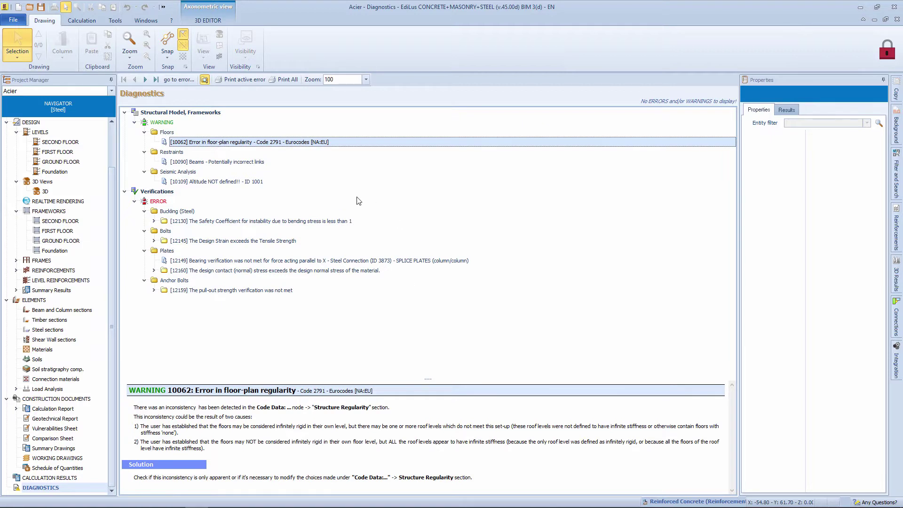
click(154, 241)
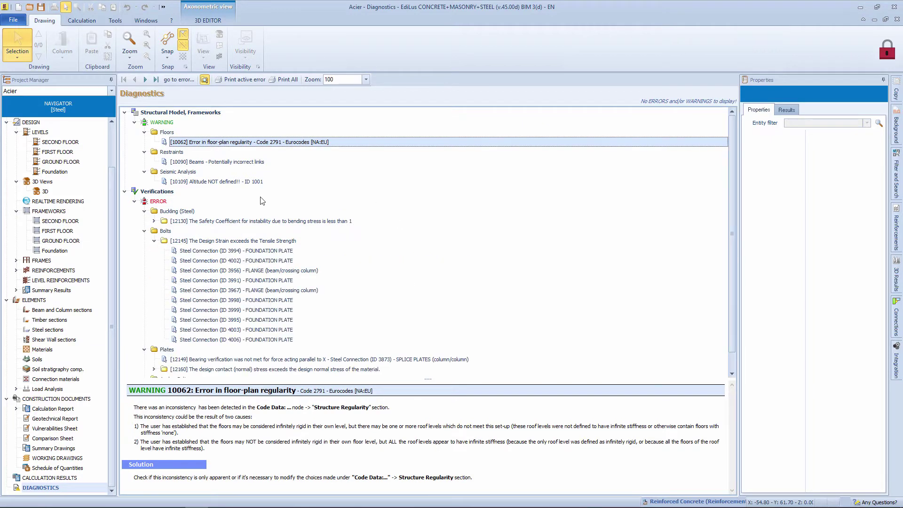
double_click(264, 252)
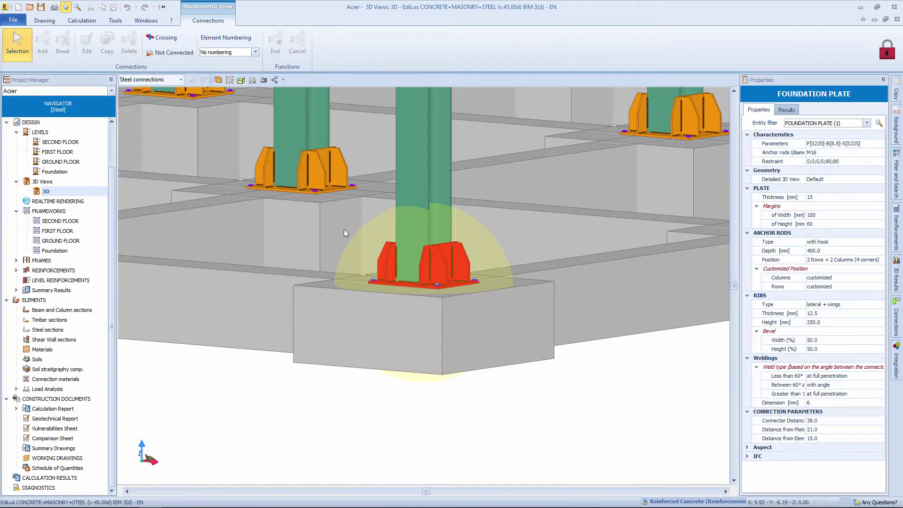
Examine the anchor rod verification results of the selected corner foundation plate.
middle_drag(448, 273, 437, 293)
click(785, 110)
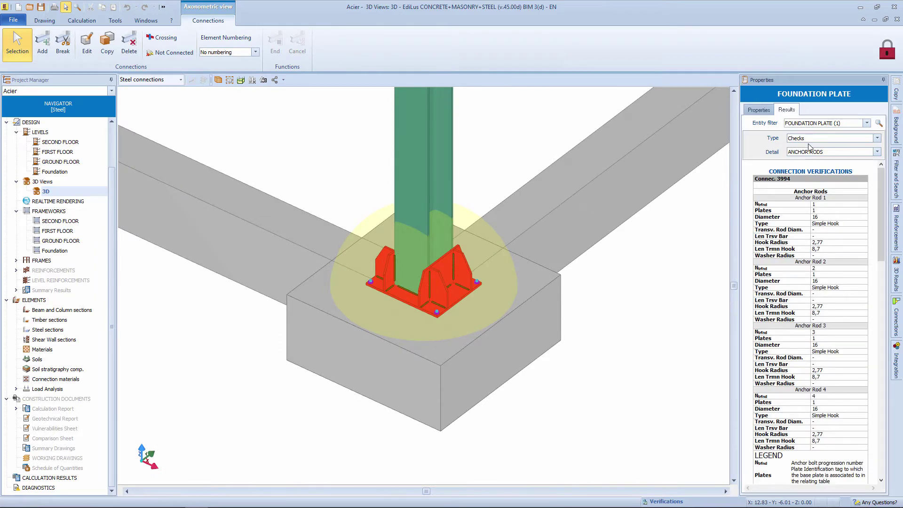
scroll(809, 311, down, 10)
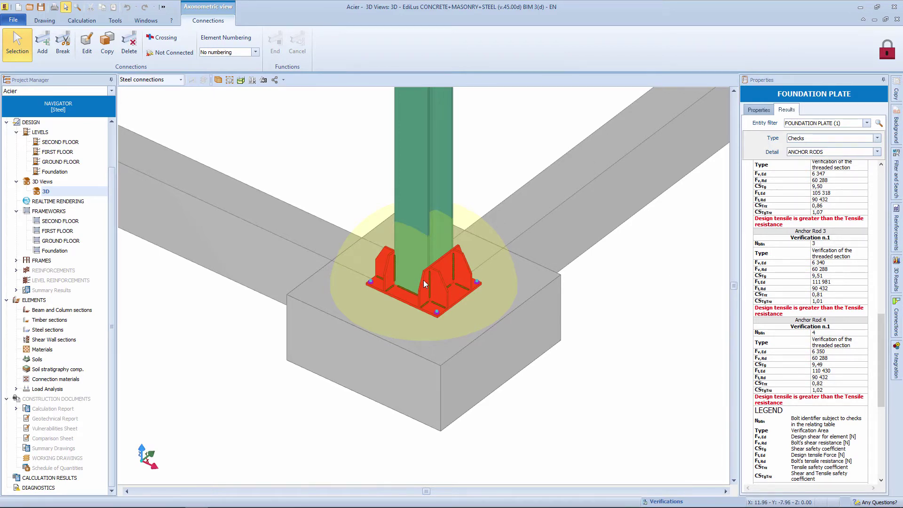
Edit the corner foundation plate connection and set its anchor rod diameter to M20.
click(88, 47)
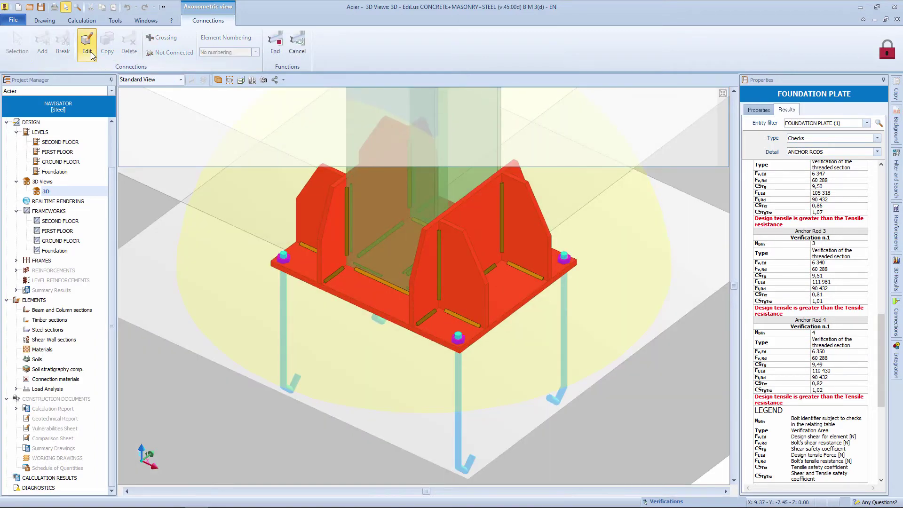
click(766, 110)
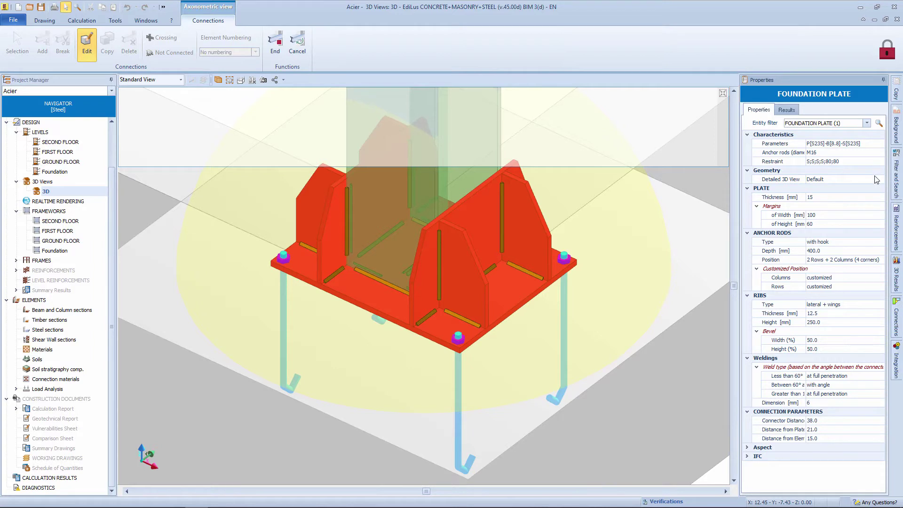
click(880, 152)
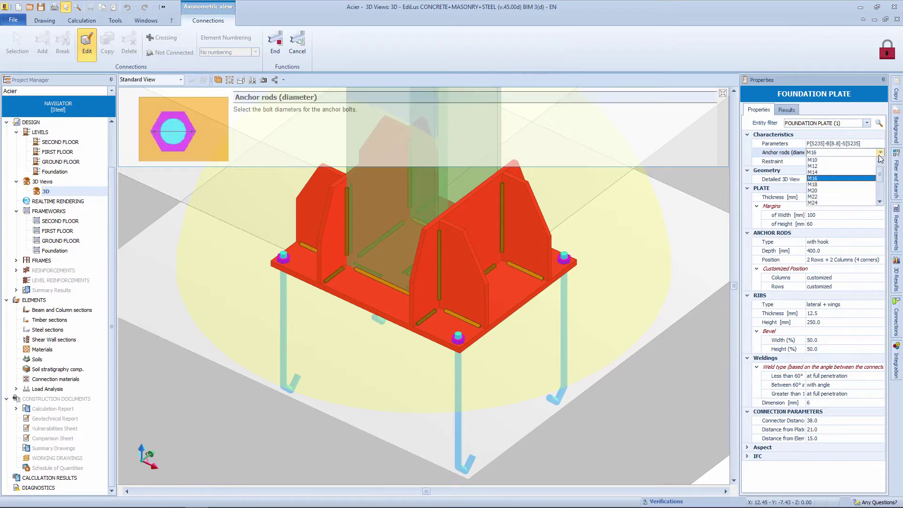
click(847, 189)
Add a customized middle column of anchor rods and a customized row at distance 0 mm from the plate centre.
click(856, 277)
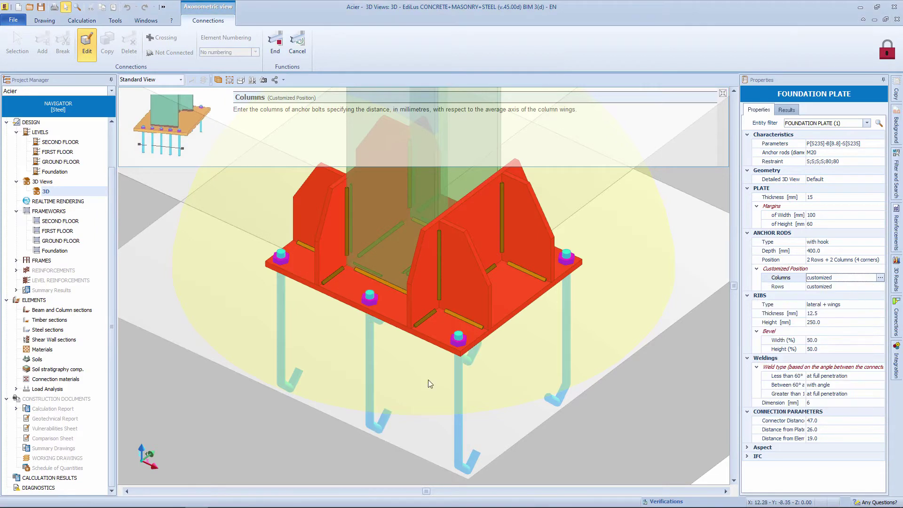
click(882, 289)
click(879, 286)
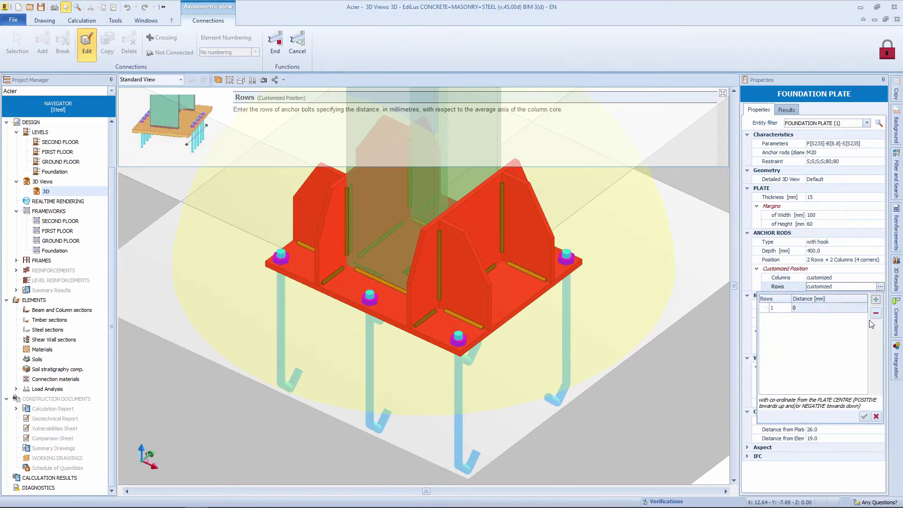
click(861, 422)
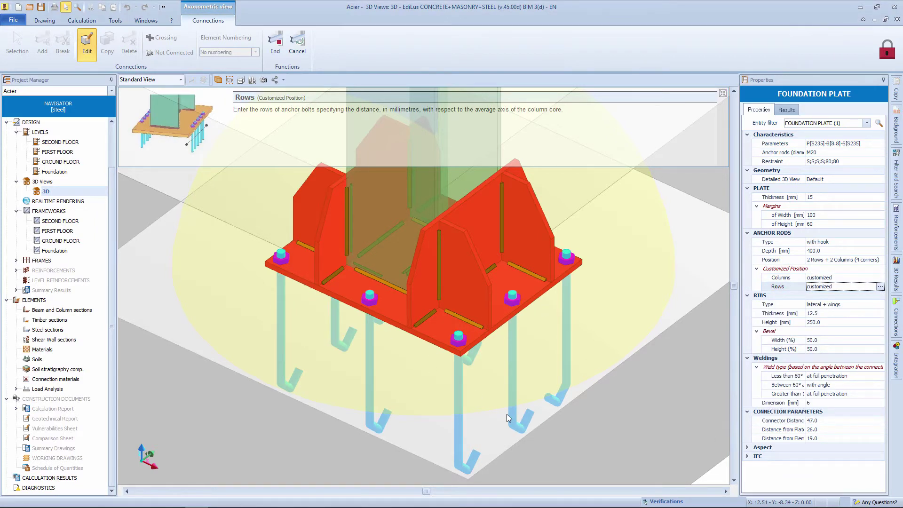
Set the foundation plate's weld dimension to 10 mm, finish editing the connection, and review its recalculated anchor rod checks.
click(745, 294)
click(855, 406)
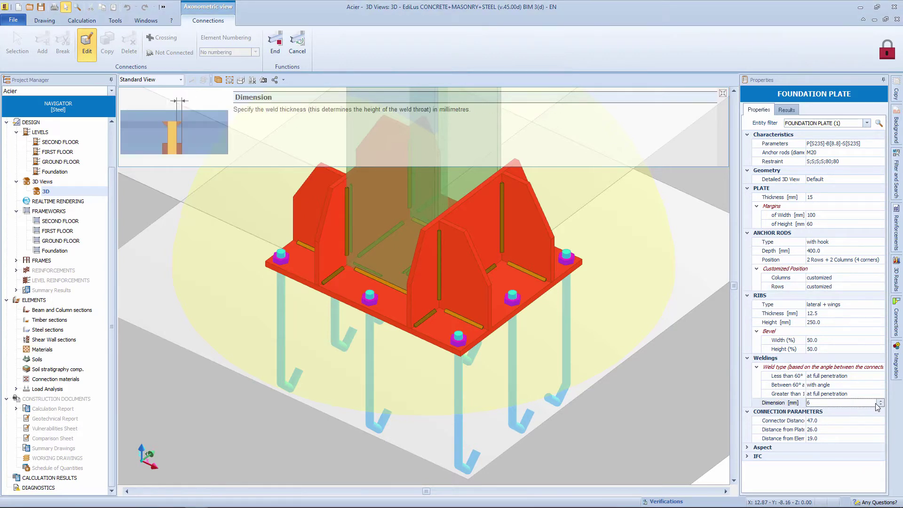
click(881, 401)
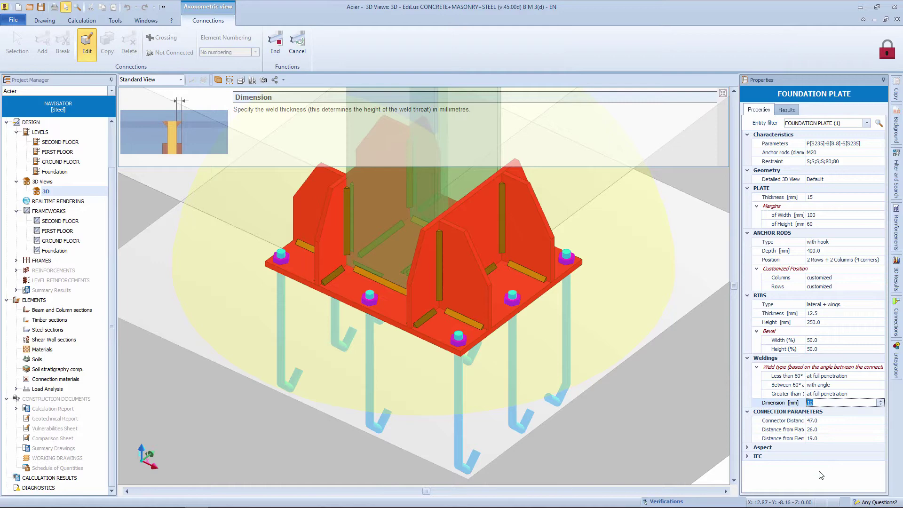
click(273, 49)
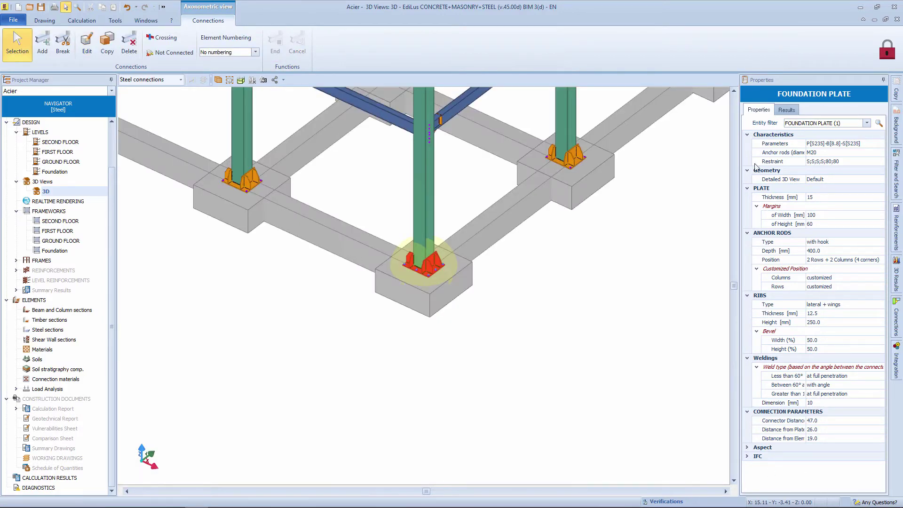
click(786, 111)
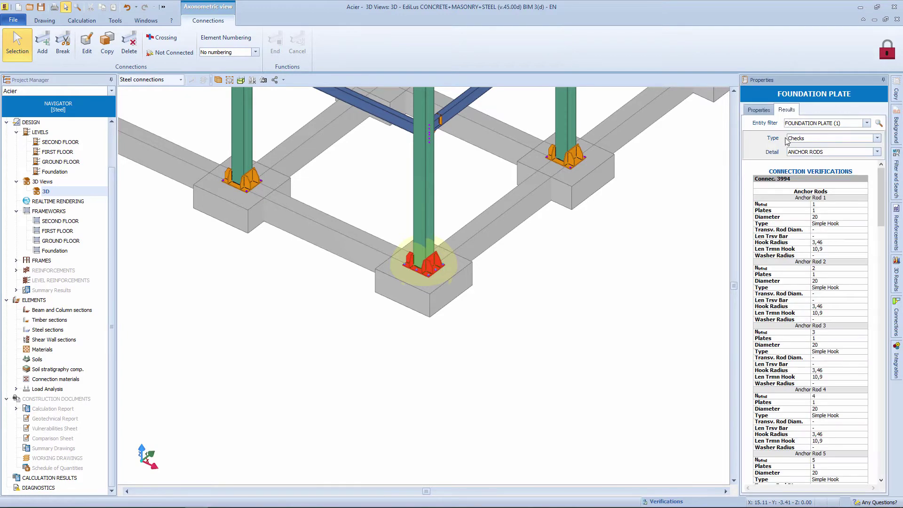
scroll(818, 264, down, 10)
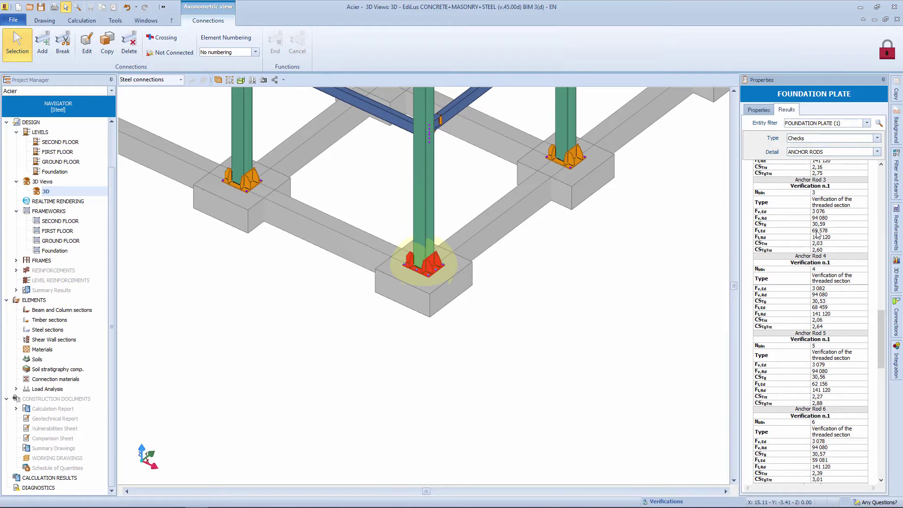
Copy the modified foundation plate connection to all the column bases, replacing the existing connections.
click(107, 43)
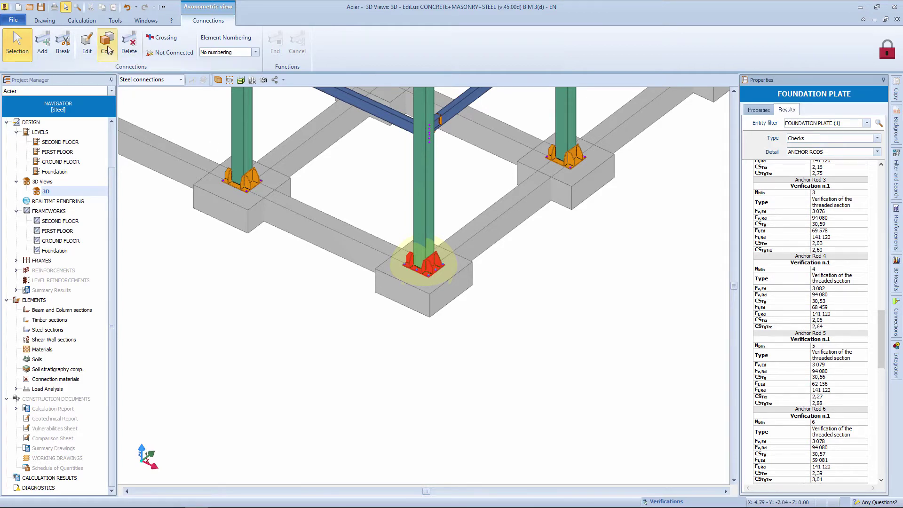
scroll(273, 221, down, 5)
middle_drag(278, 226, 512, 368)
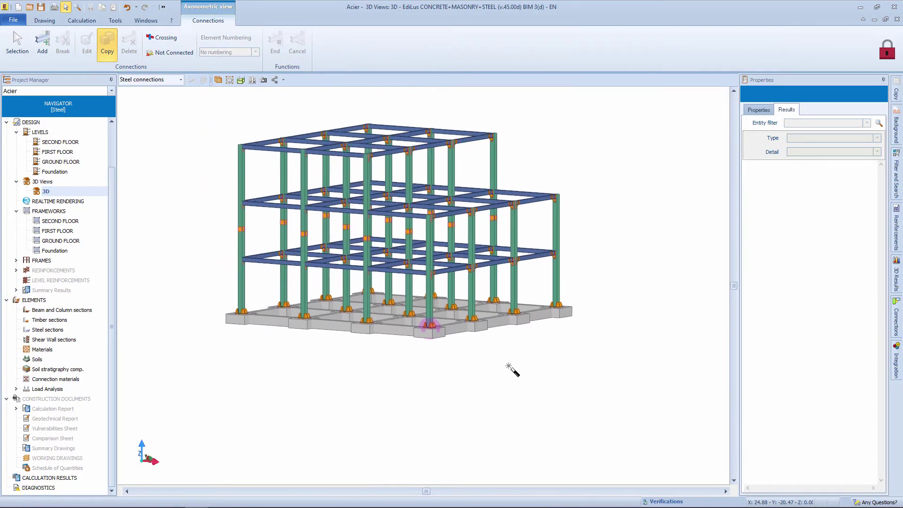
drag(601, 395, 216, 239)
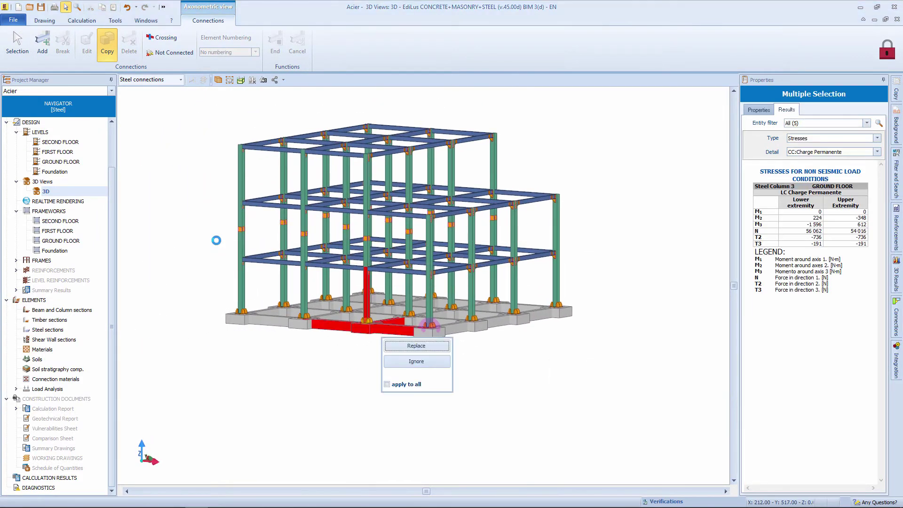
click(416, 346)
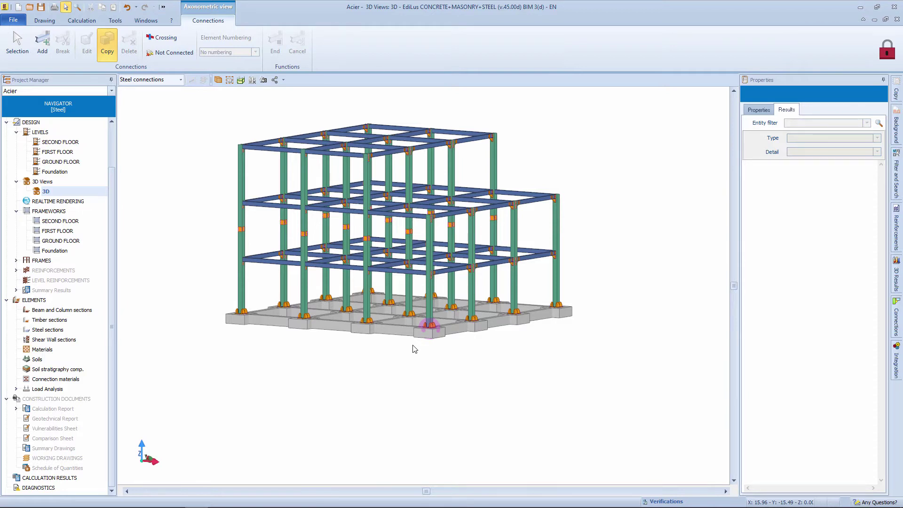
Run the general diagnosis and inspect which connections are listed under the bolts' tensile strength error.
click(81, 21)
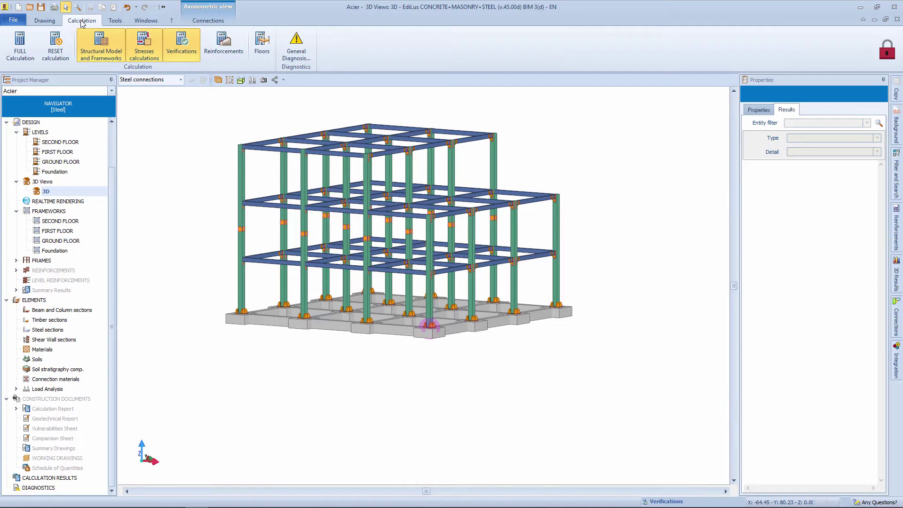
click(290, 62)
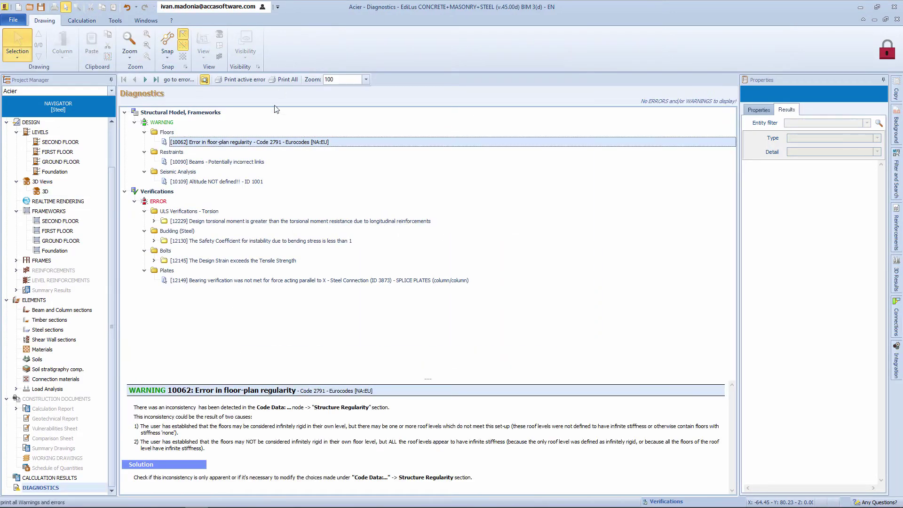
click(154, 260)
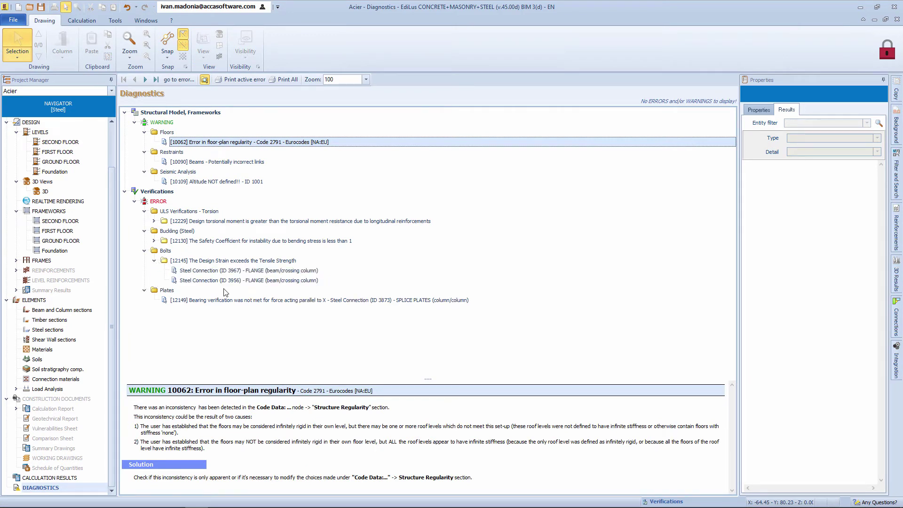
Reset the calculation without creating a backup and return to the 3D view of the model.
click(82, 22)
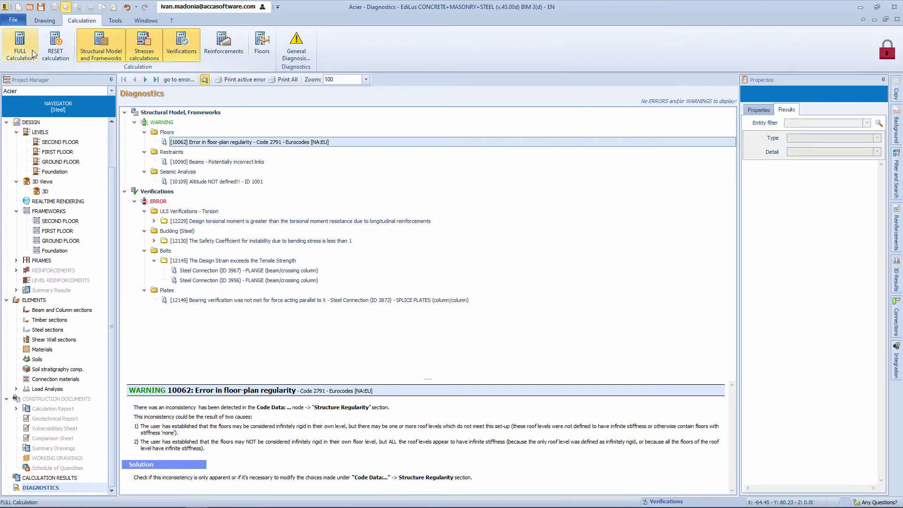
click(55, 45)
click(487, 293)
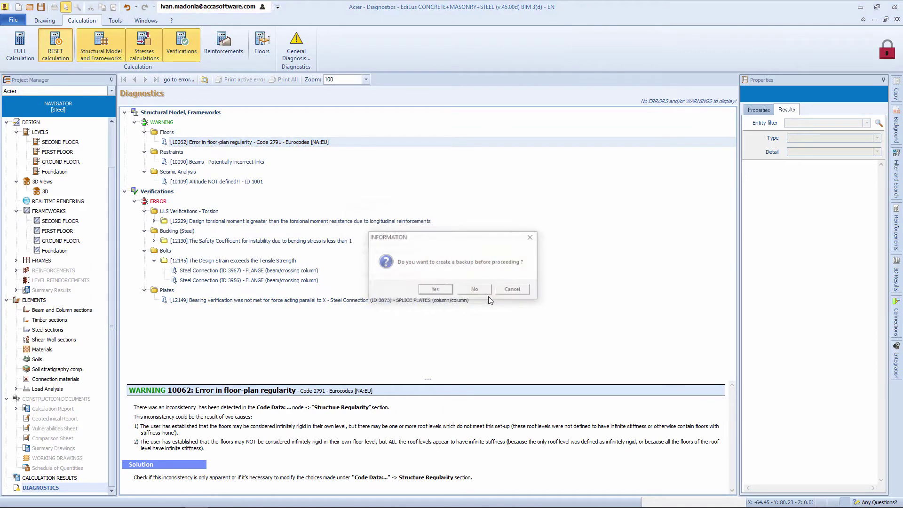
click(483, 295)
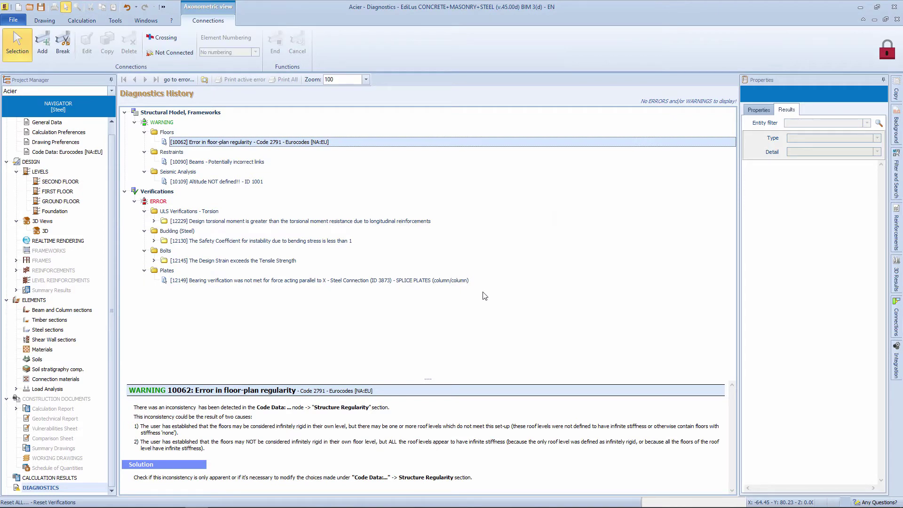
click(44, 230)
Start the Truss command and choose the Pratt / Mohnié type for the truss model.
click(258, 151)
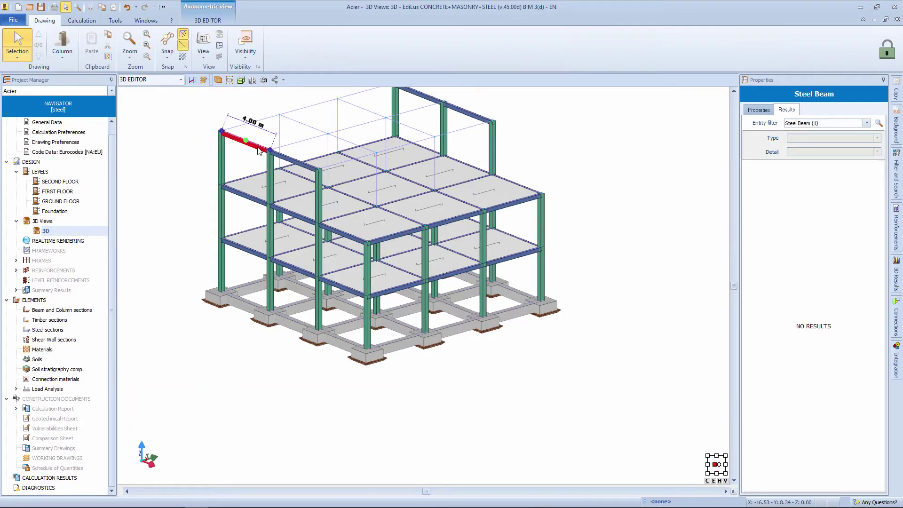
click(67, 55)
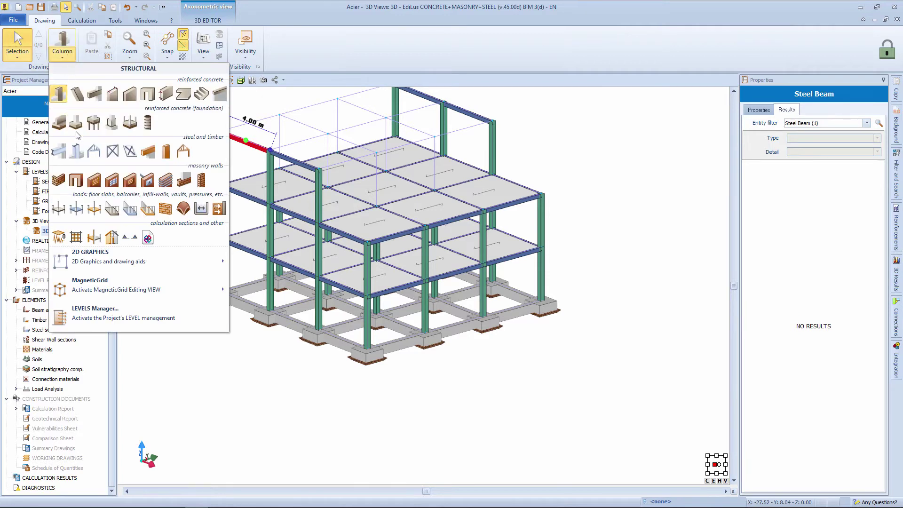
click(93, 150)
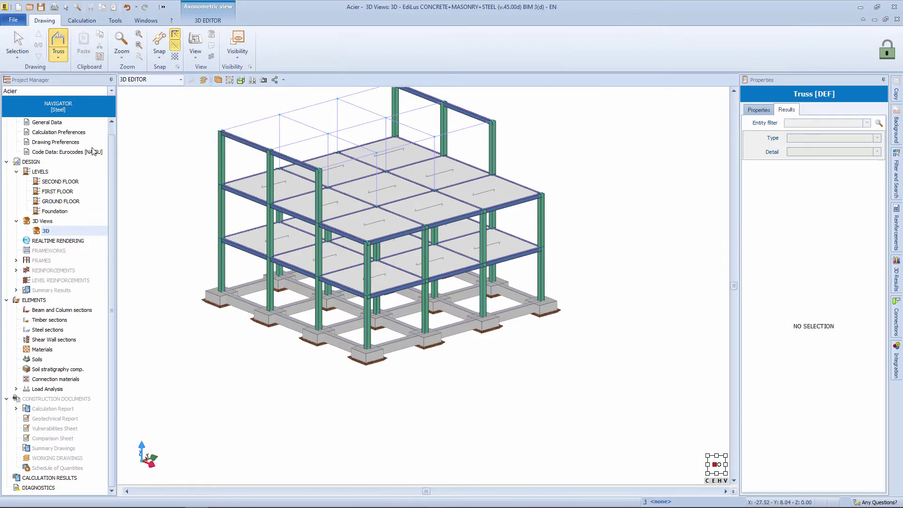
click(758, 110)
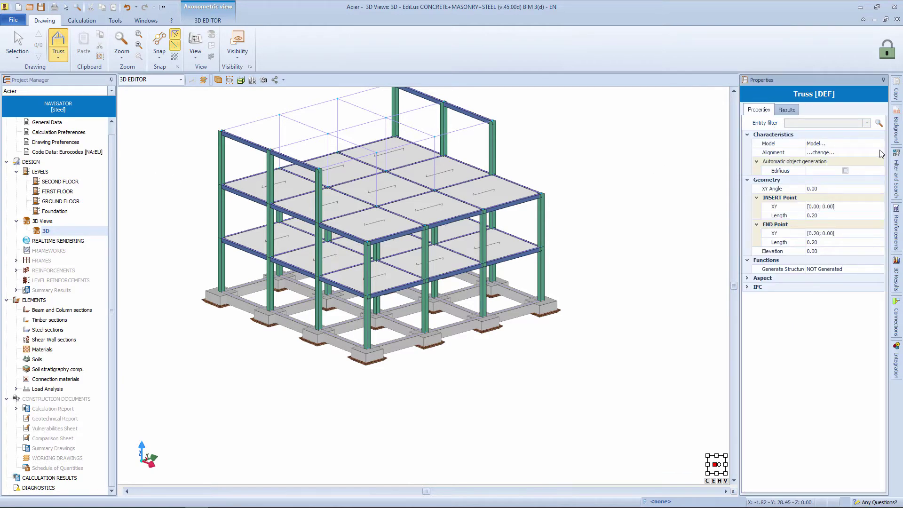
click(880, 144)
click(880, 143)
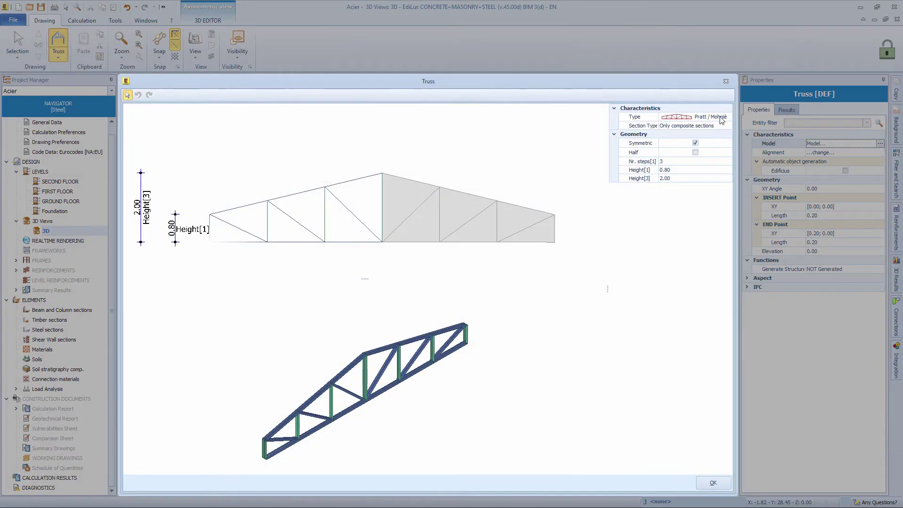
click(720, 117)
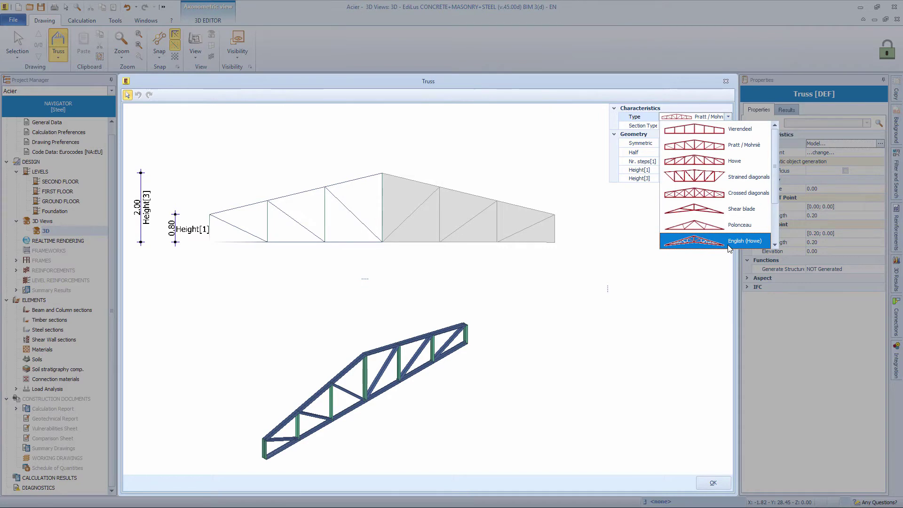
click(730, 149)
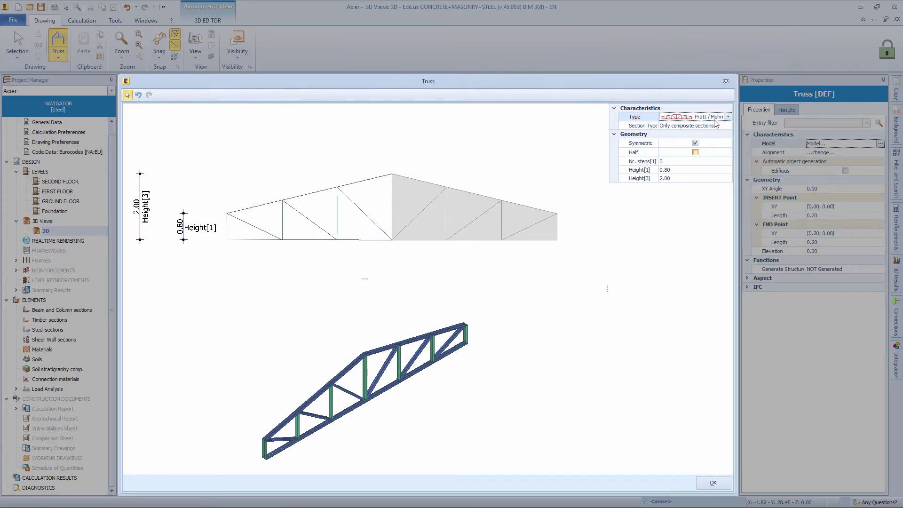
Inspect the truss preview and the top chord's section and material, and accept the truss model.
scroll(415, 391, up, 5)
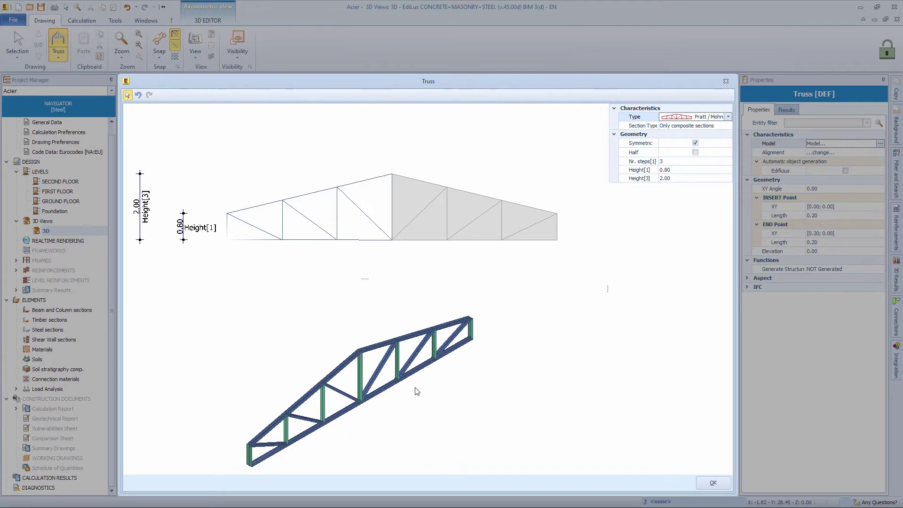
middle_drag(451, 339, 419, 321)
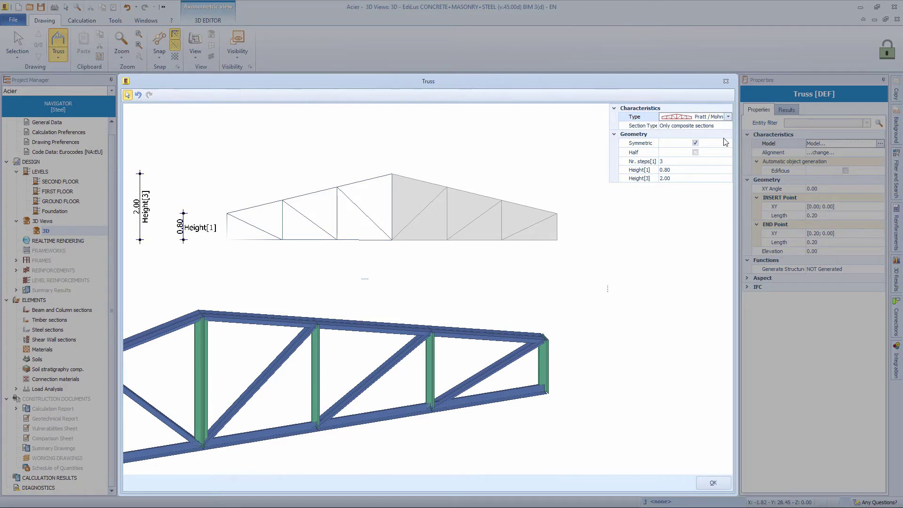
click(491, 398)
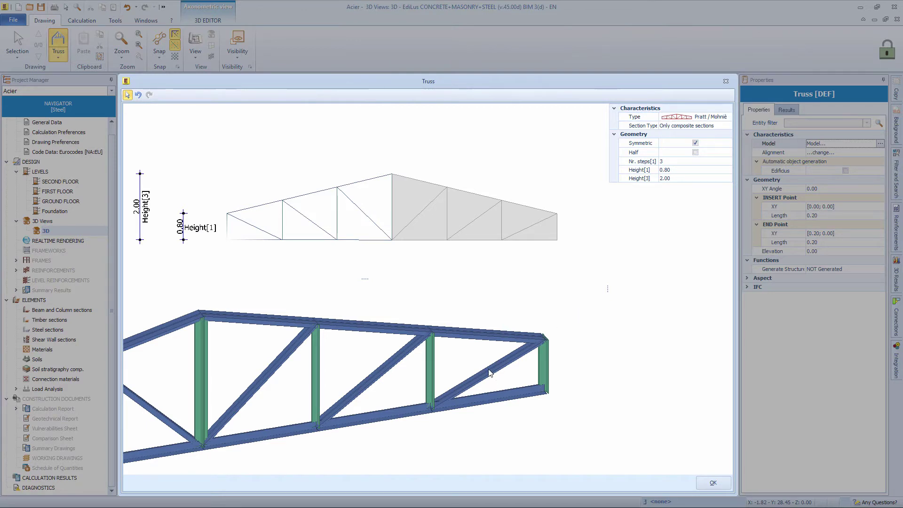
click(184, 324)
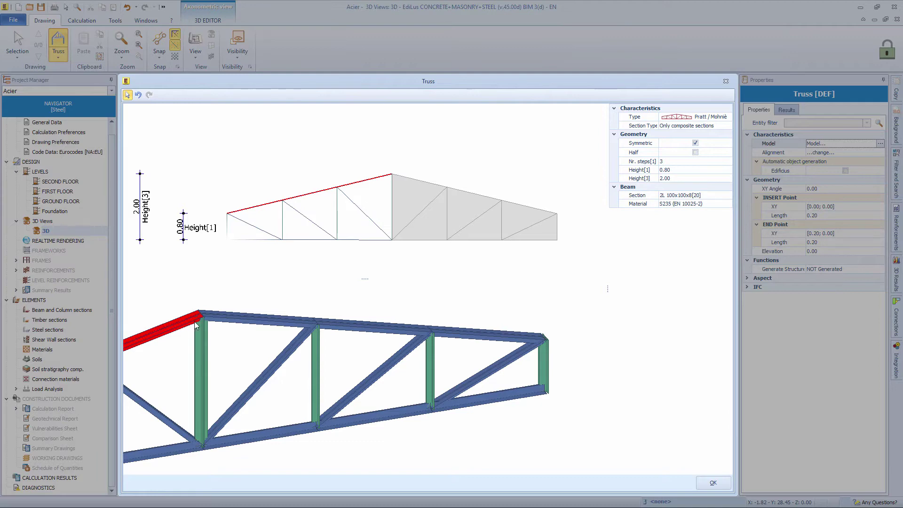
middle_drag(195, 325, 369, 280)
middle_drag(603, 254, 480, 262)
middle_drag(316, 330, 510, 332)
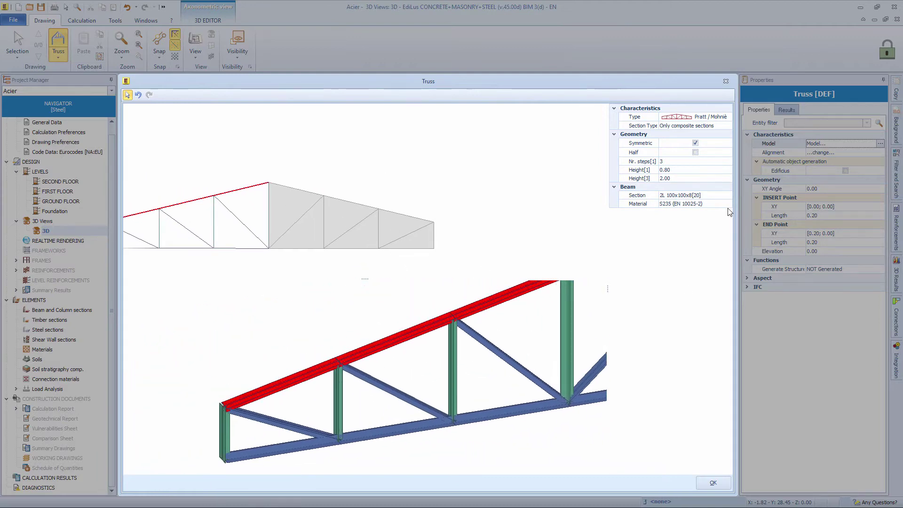
click(712, 482)
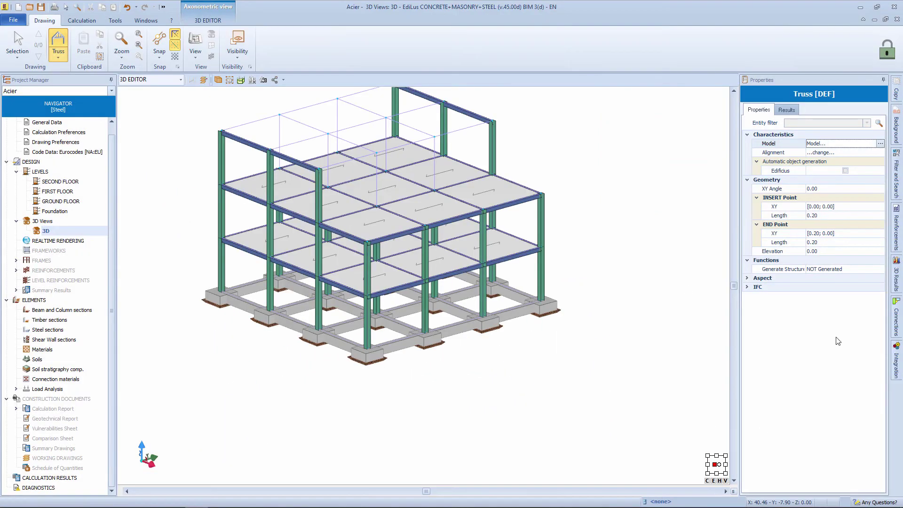
Place the first truss across the roof between the tops of the outermost pair of opposite columns.
scroll(254, 179, up, 5)
scroll(250, 251, up, 3)
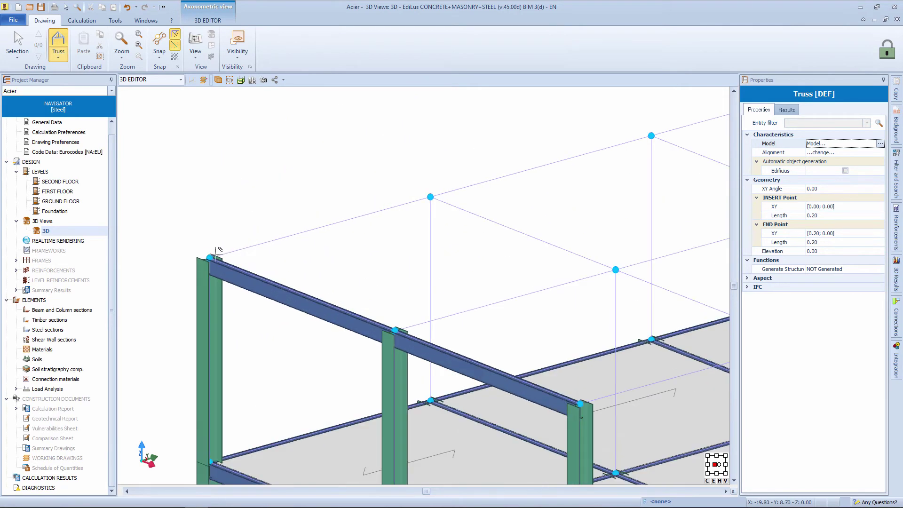
click(209, 257)
scroll(529, 301, down, 2)
middle_drag(527, 299, 407, 346)
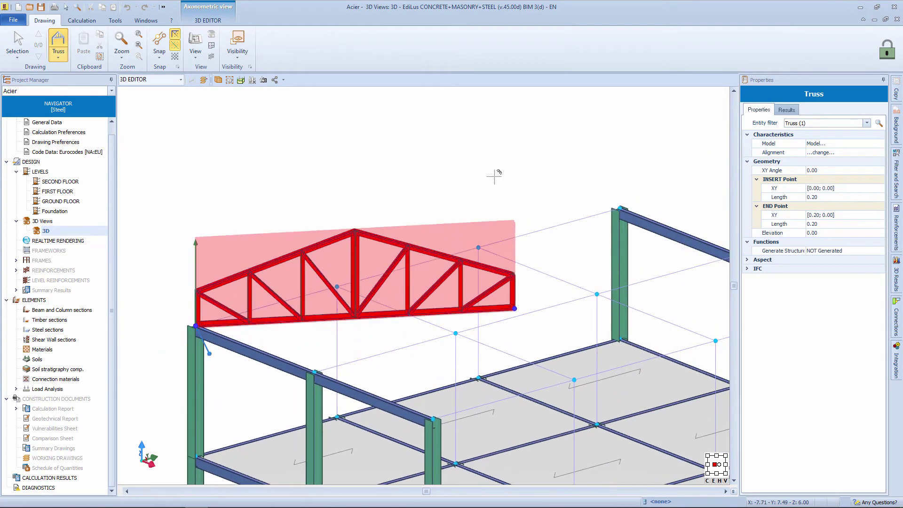
click(619, 207)
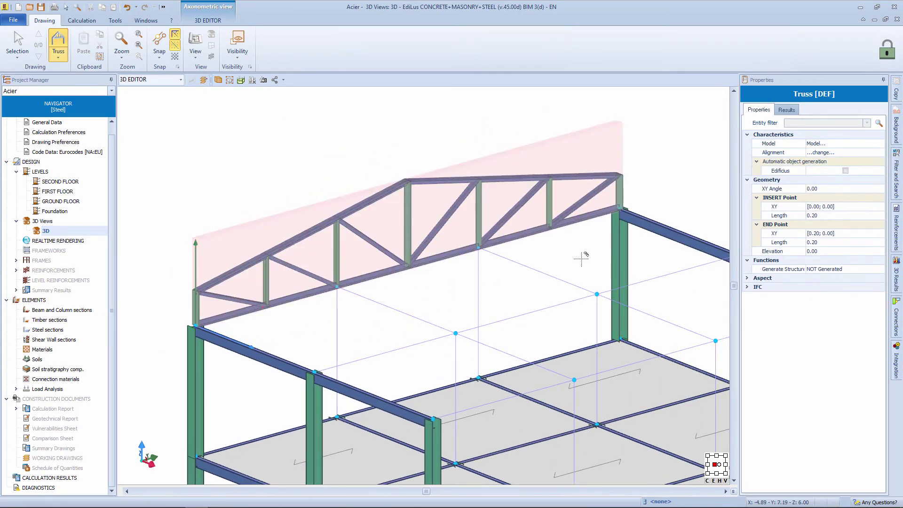
Place two more trusses between the opposite tops of the middle and front column pairs and finish the Truss command.
click(314, 371)
middle_drag(498, 263, 424, 251)
click(664, 245)
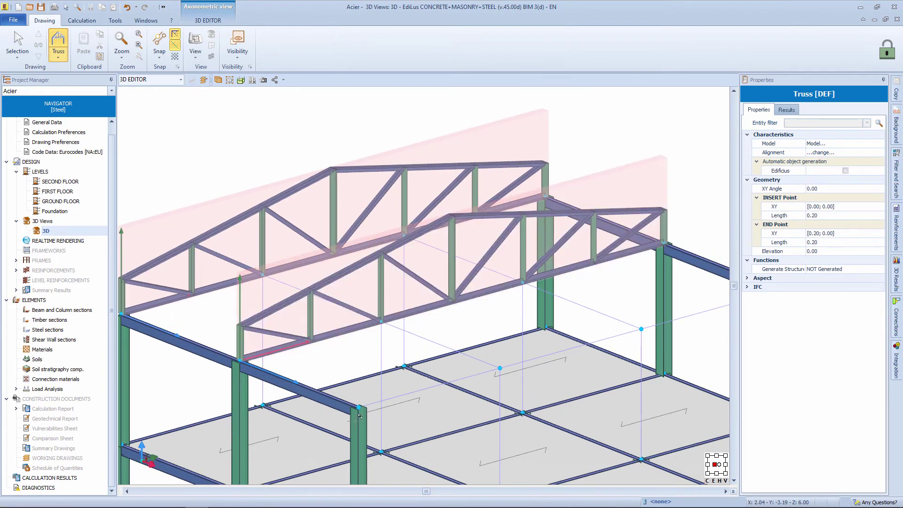
click(358, 407)
scroll(423, 329, down, 2)
click(605, 308)
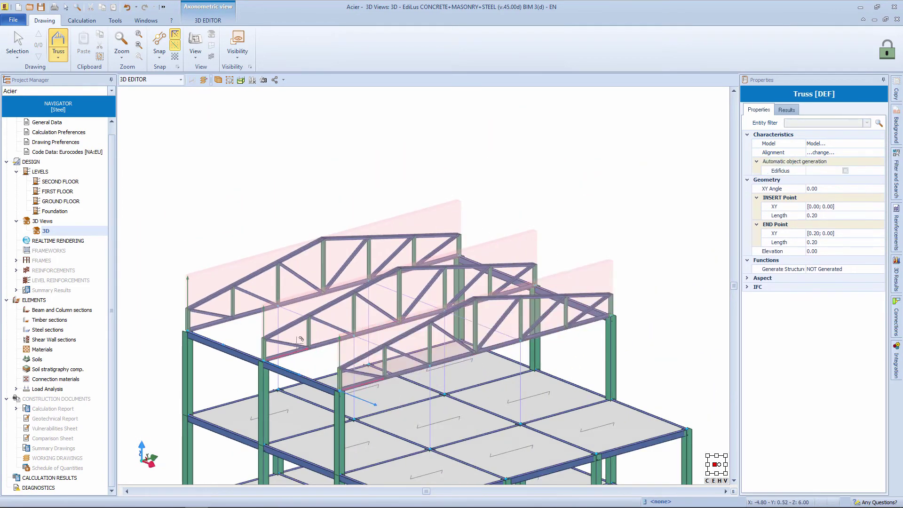
key(Escape)
Check in the Structural view whether the placed trusses belong to the calculation model, and return to the 3D Editor view.
scroll(362, 382, down, 4)
middle_drag(351, 383, 357, 244)
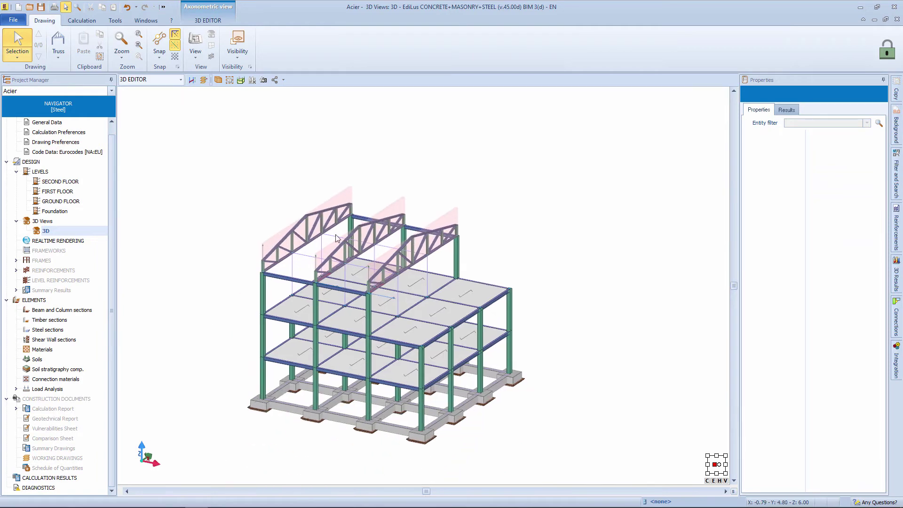
click(181, 80)
click(141, 106)
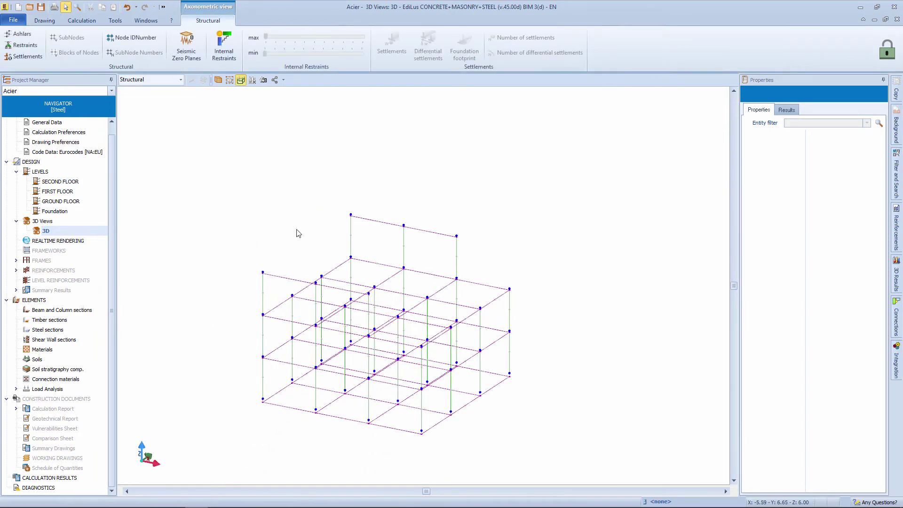
click(181, 79)
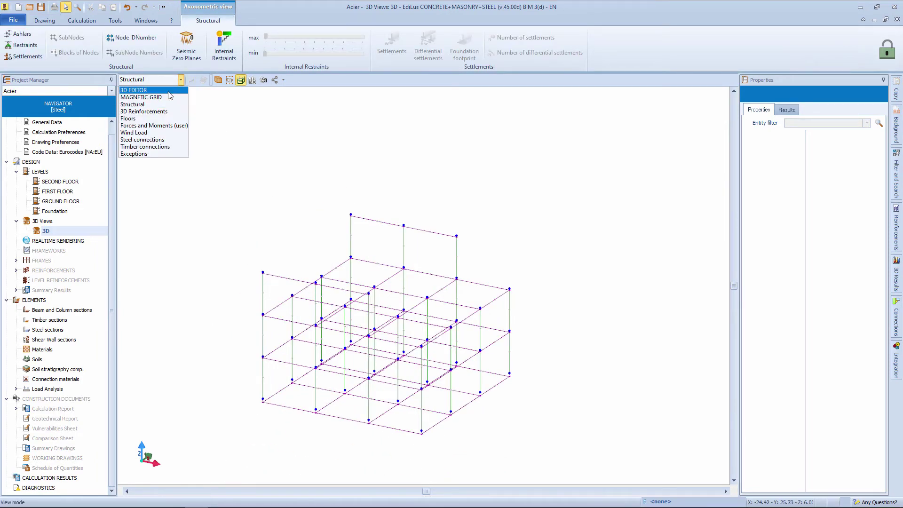
click(141, 89)
Select all three roof trusses and generate their structural elements.
click(424, 235)
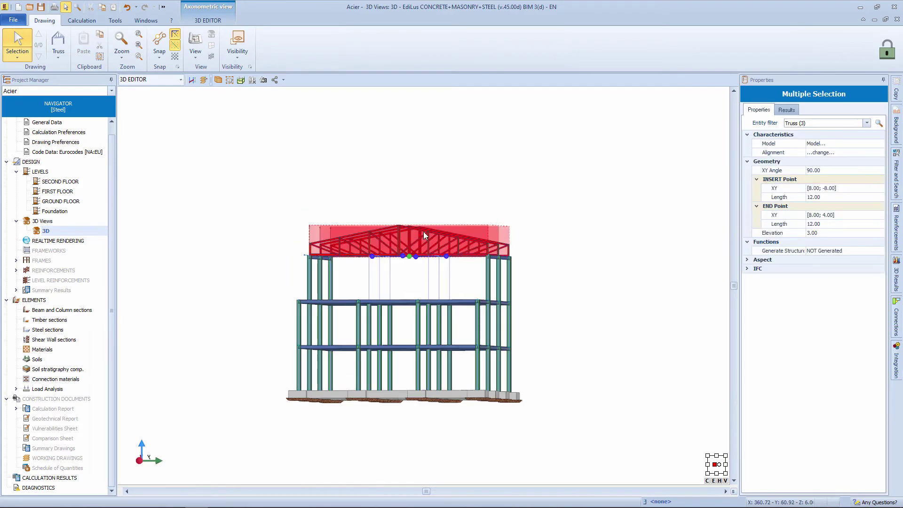
click(813, 253)
click(879, 251)
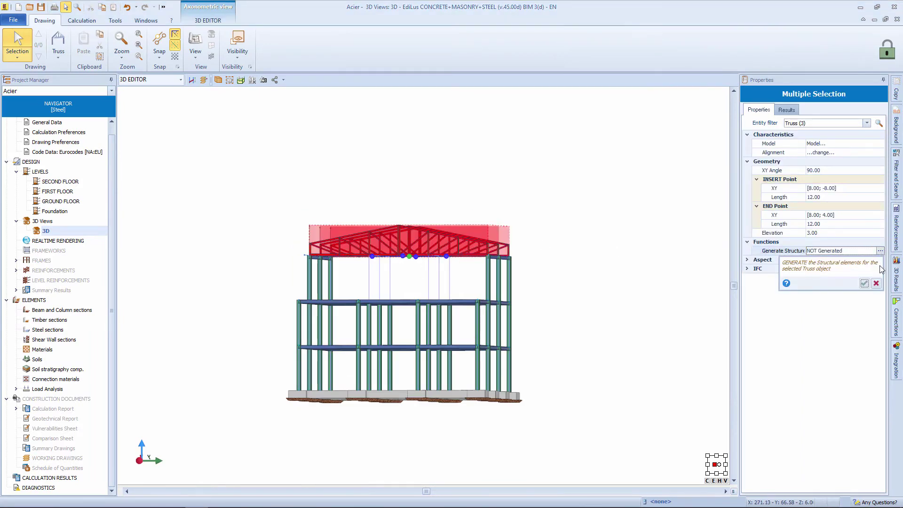
click(865, 284)
Examine the generated truss members and nodes in the Structural view and return to the 3D Editor view.
right_drag(583, 241, 609, 254)
click(181, 81)
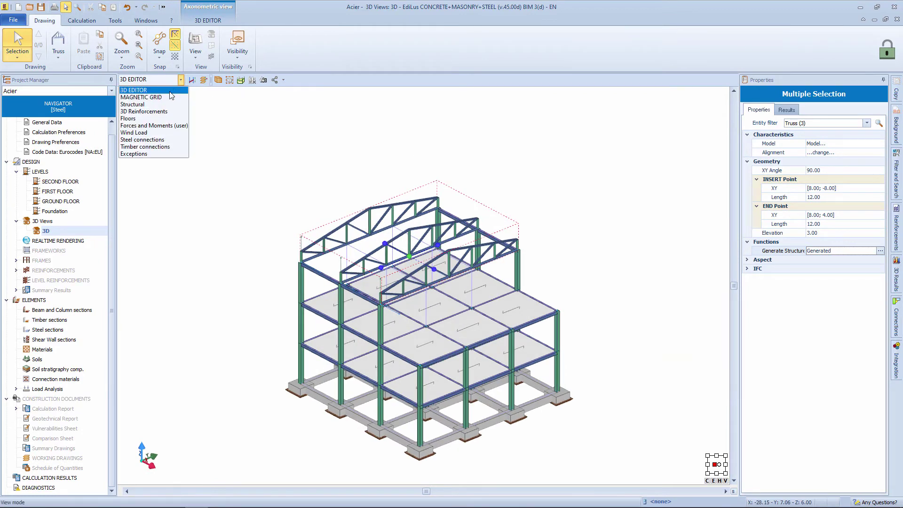
click(173, 95)
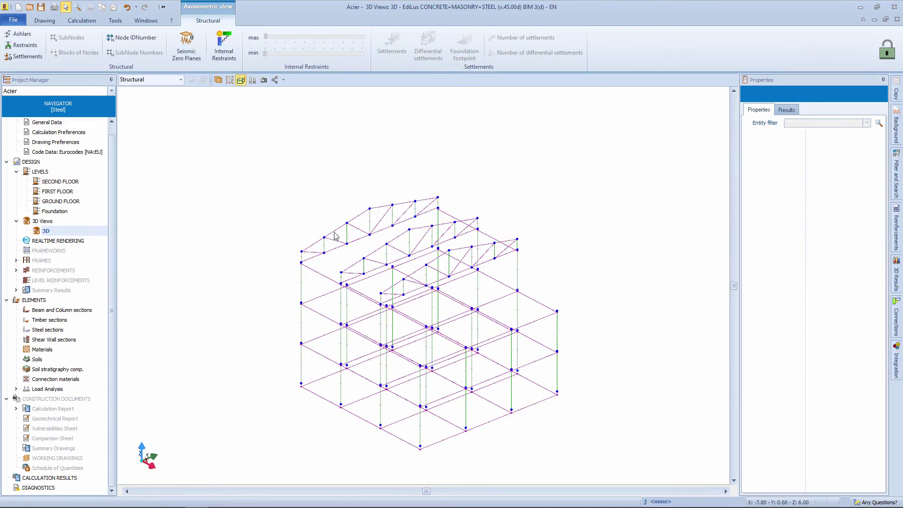
click(181, 80)
click(167, 89)
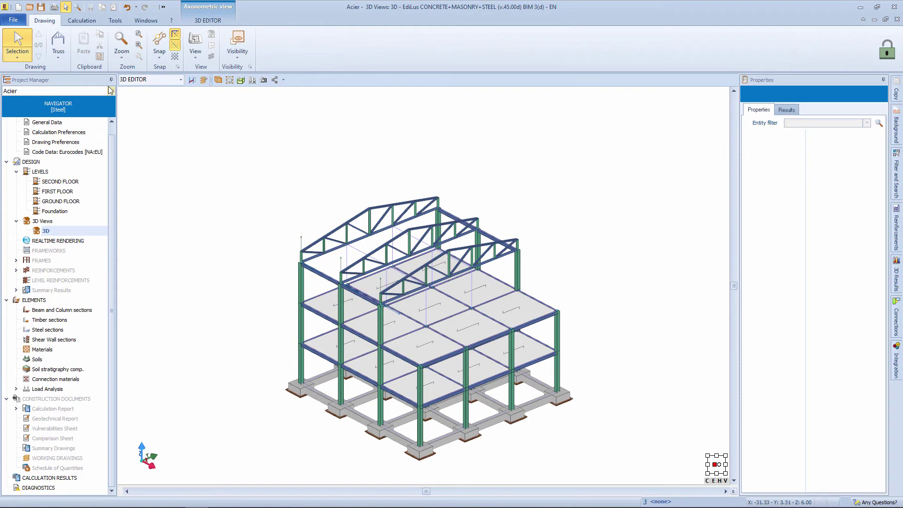
Start a new steel beam and set its profile to the Omega section 40x120x80x2.0.
click(58, 47)
click(61, 160)
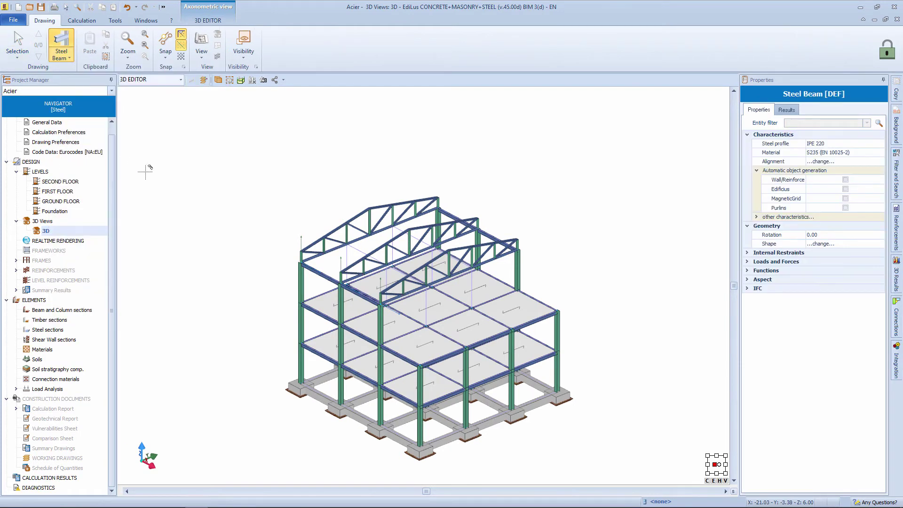
click(881, 147)
click(881, 145)
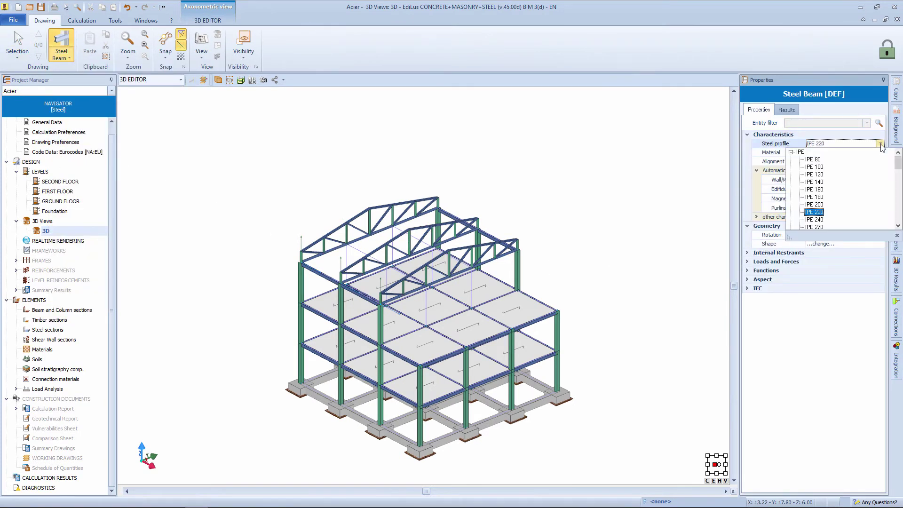
click(791, 152)
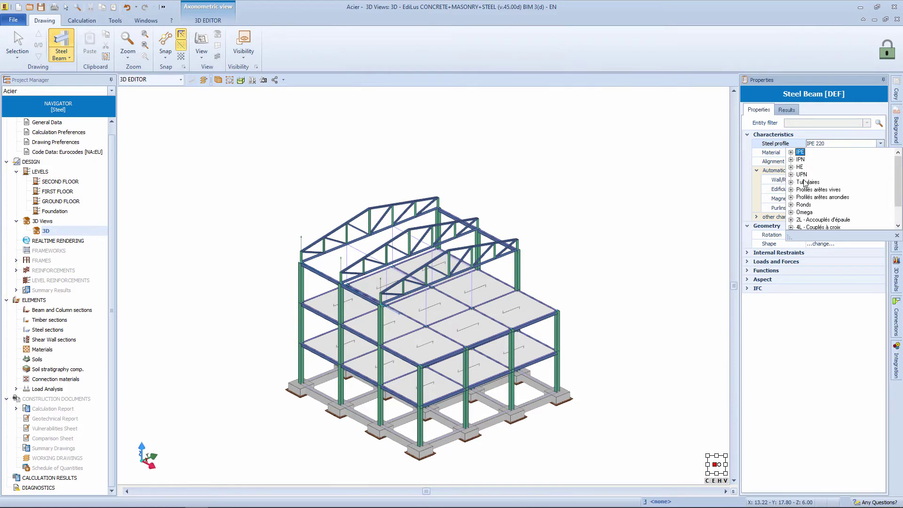
click(790, 212)
click(825, 181)
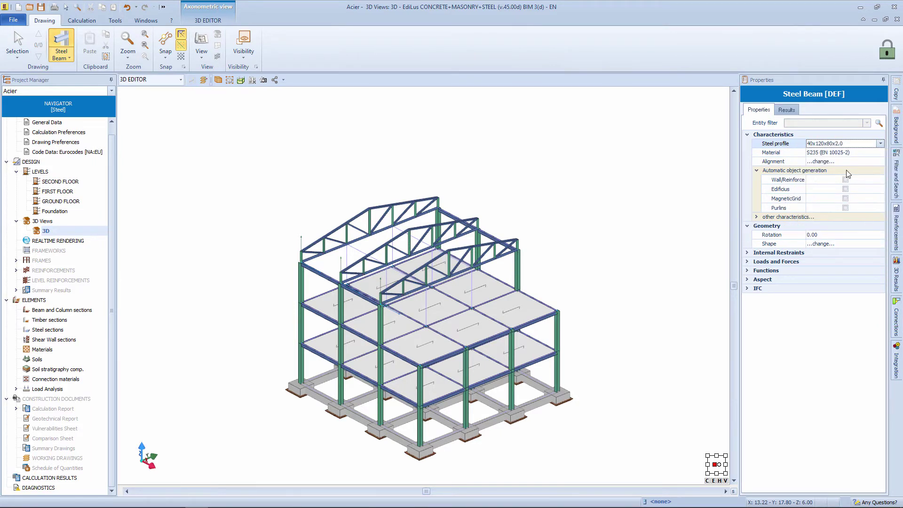
Enable automatic purlin generation, generate purlins at every node across the three roof trusses, and finish the beam command.
click(845, 208)
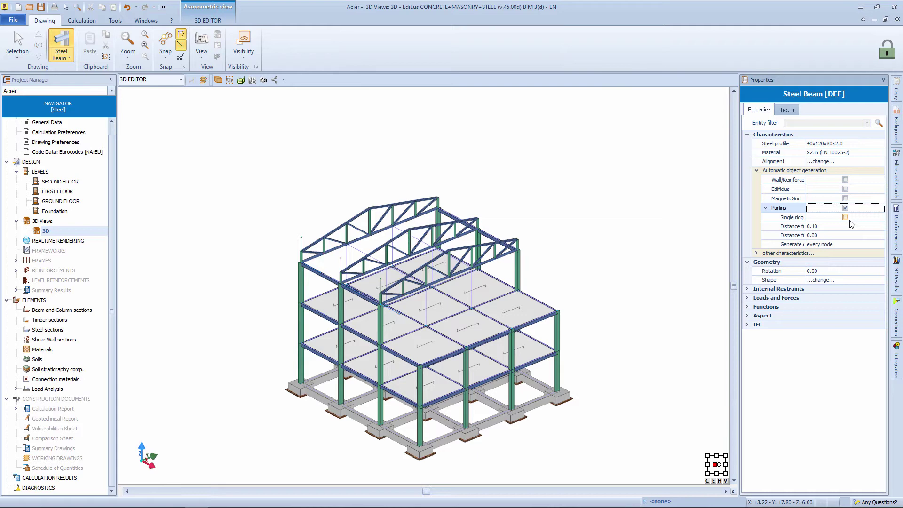
drag(260, 176, 583, 306)
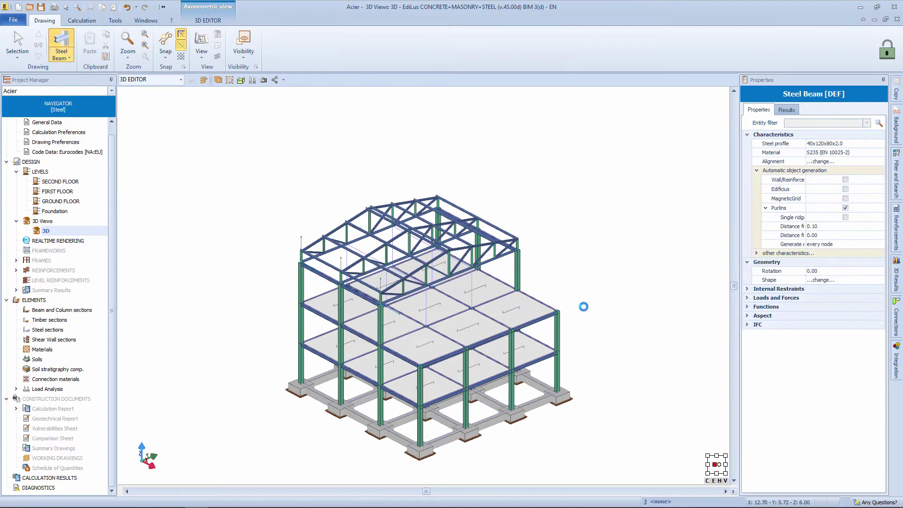
scroll(320, 264, up, 5)
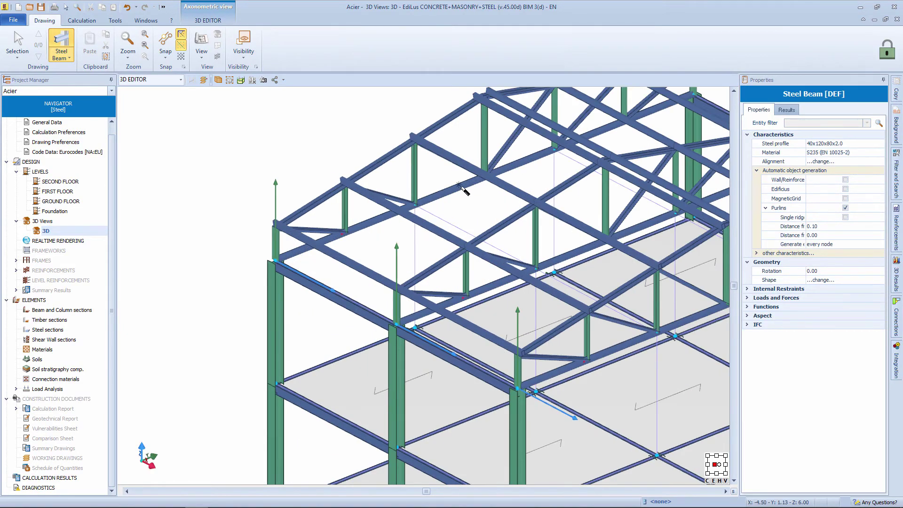
middle_drag(548, 126, 494, 120)
key(Escape)
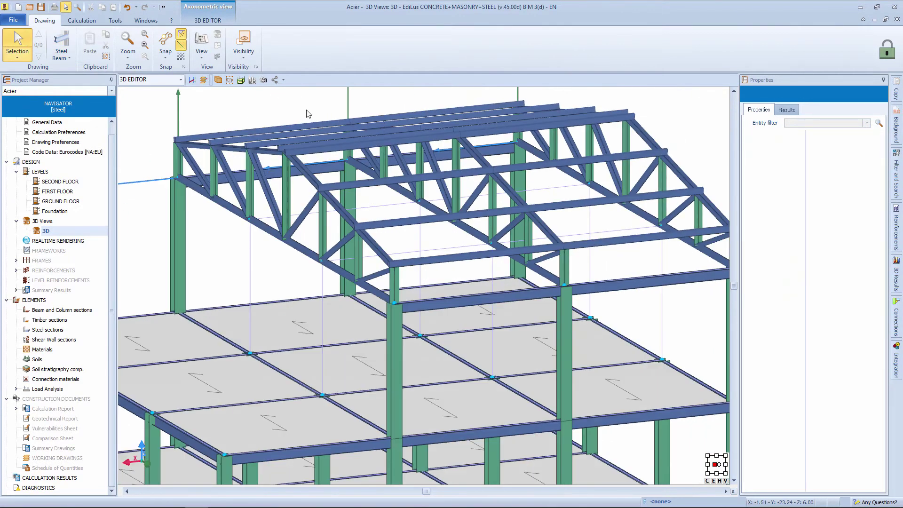
Switch to the Steel connections view and inspect the connection where the top edge beam meets the corner column below the truss.
click(180, 79)
click(168, 142)
shift+middle_drag(188, 165, 698, 253)
middle_drag(366, 230, 344, 257)
scroll(306, 220, up, 10)
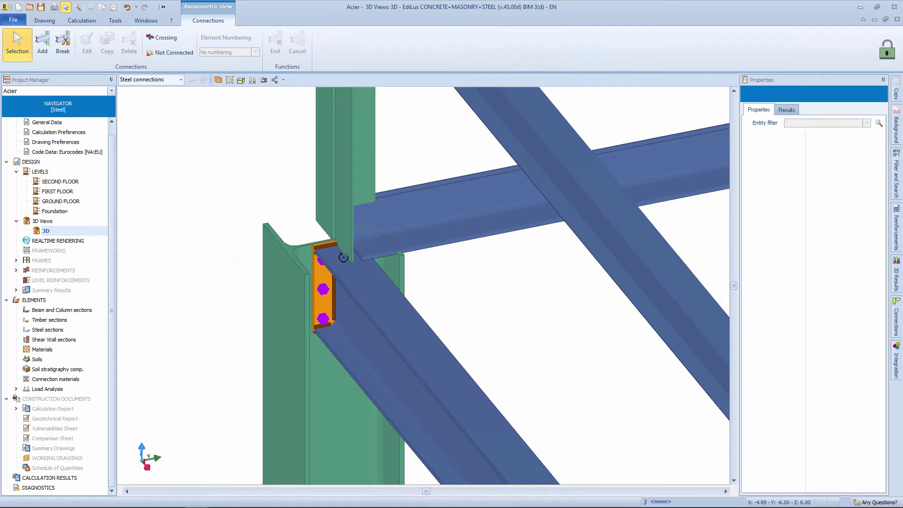
scroll(344, 257, down, 10)
In the 3D Editor view, select the four IPE 220 edge beams beneath the truss ends and lower them to an elevation of 2.90.
click(163, 80)
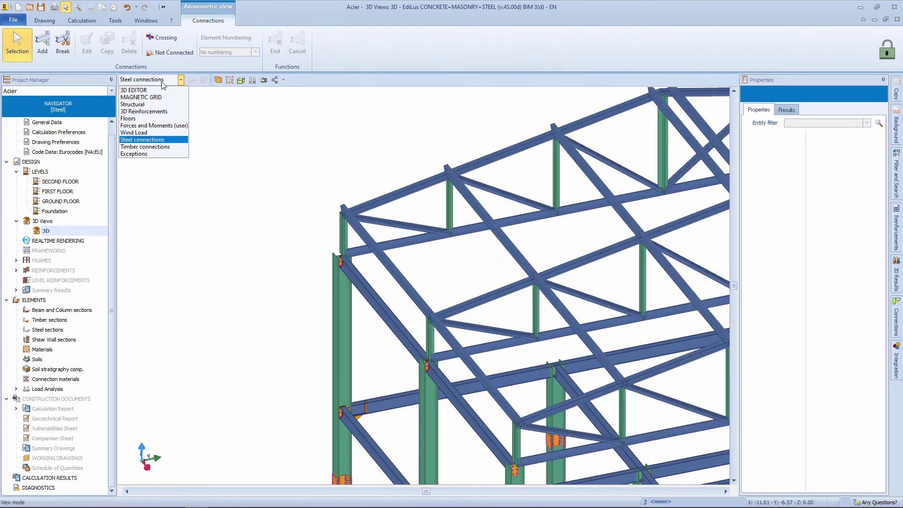
click(163, 90)
click(471, 374)
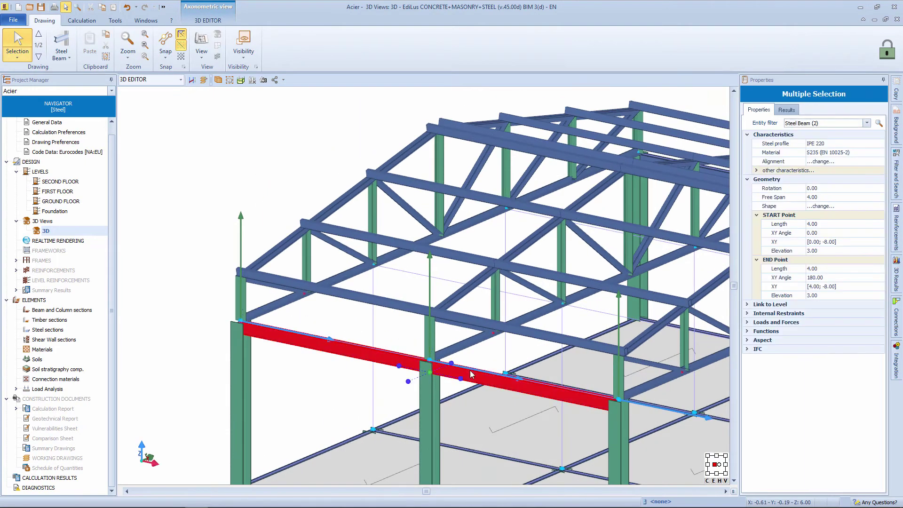
middle_drag(600, 334, 460, 320)
shift+click(329, 256)
shift+click(437, 203)
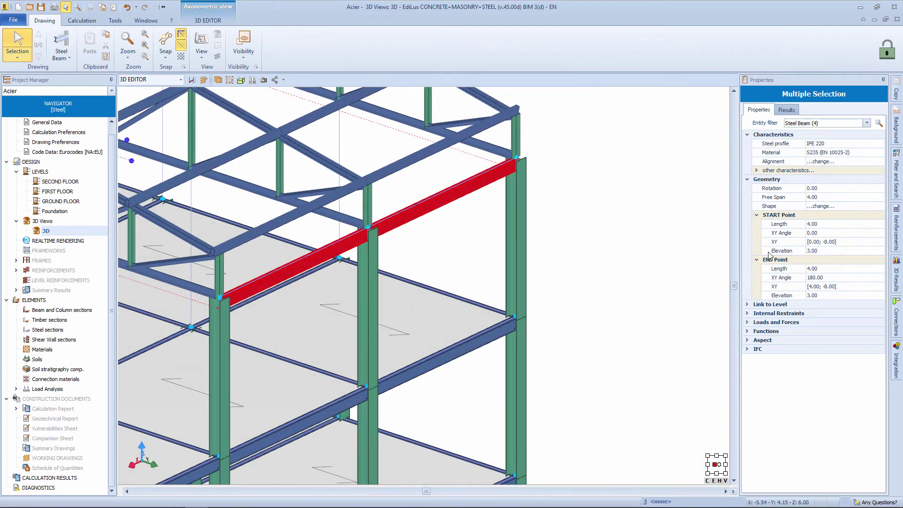
click(748, 332)
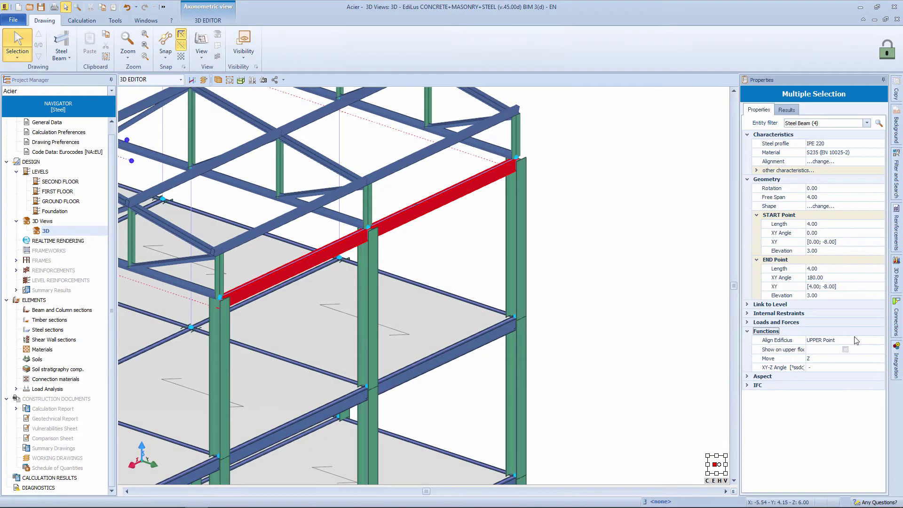
click(847, 358)
click(879, 358)
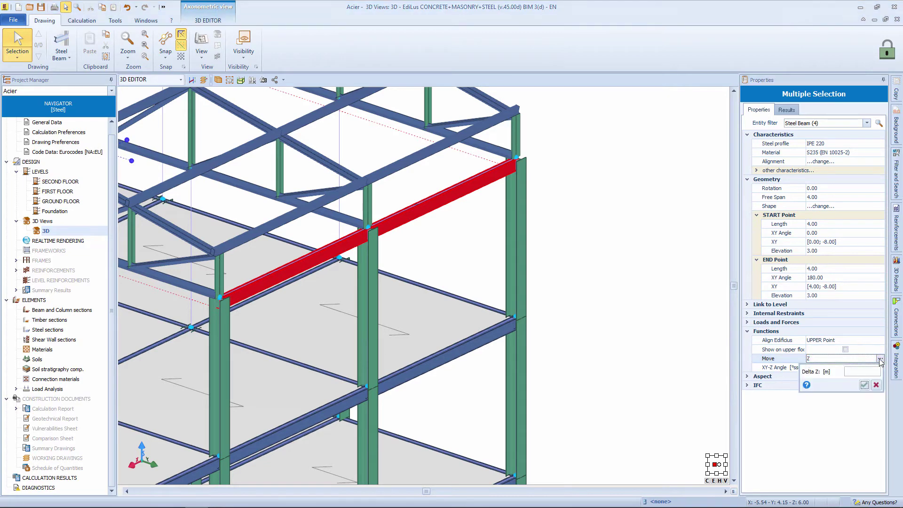
click(864, 384)
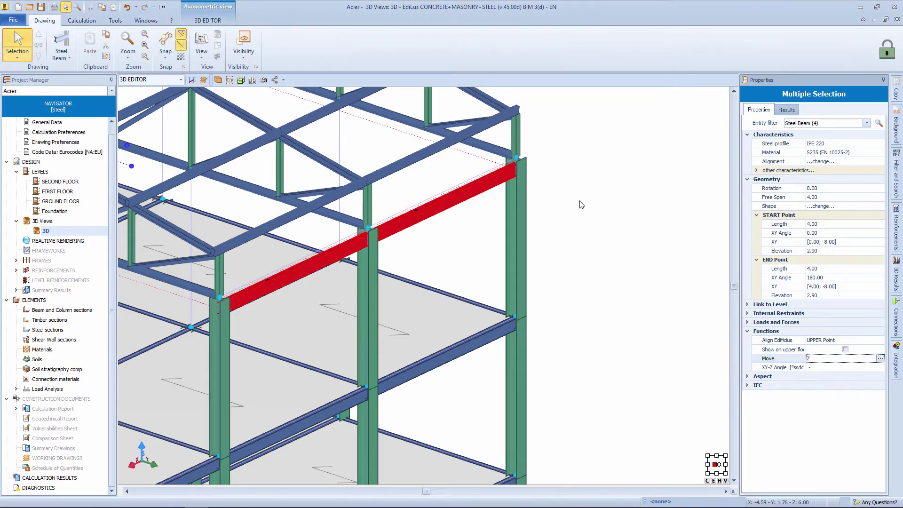
Inspect the lowered edge beams and check their corner column connection in the Steel connections view.
scroll(524, 176, up, 5)
middle_drag(479, 133, 466, 233)
scroll(484, 133, down, 6)
click(145, 79)
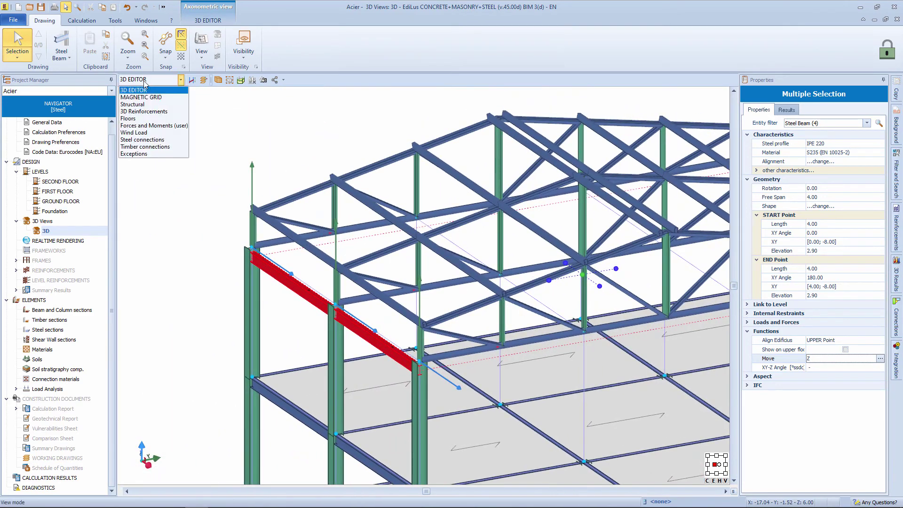
click(146, 140)
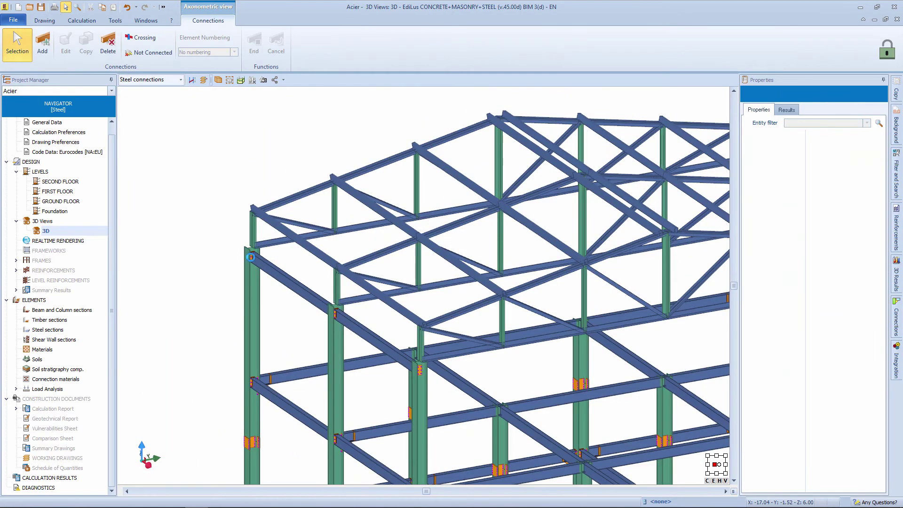
scroll(252, 260, up, 5)
scroll(252, 261, up, 4)
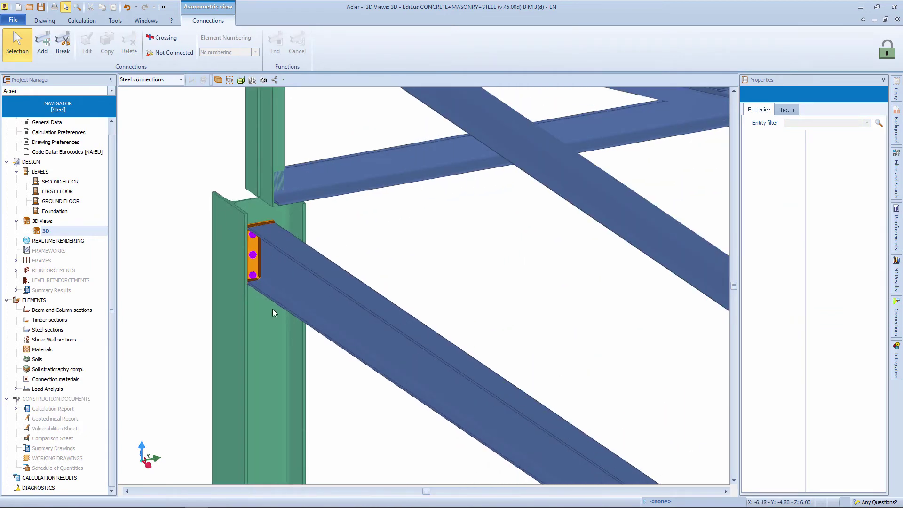
scroll(273, 308, down, 4)
Add a CROSSING (Beam-Beam) connection between the first two top chord segments of the end truss and display the crossings.
middle_drag(327, 261, 254, 361)
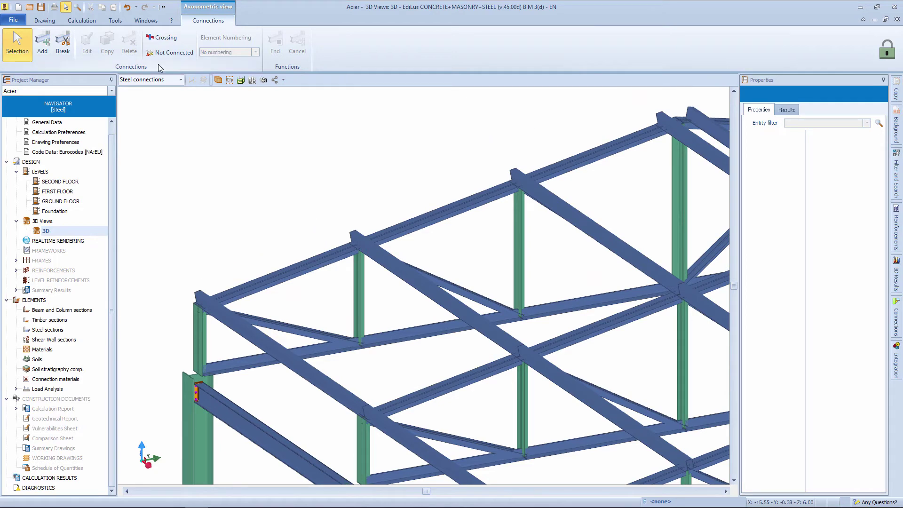
click(42, 42)
click(335, 258)
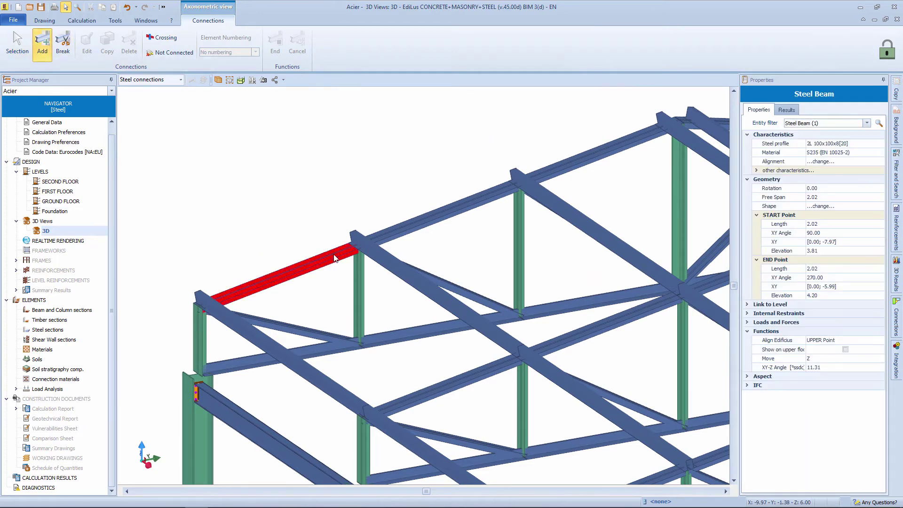
click(407, 226)
click(408, 227)
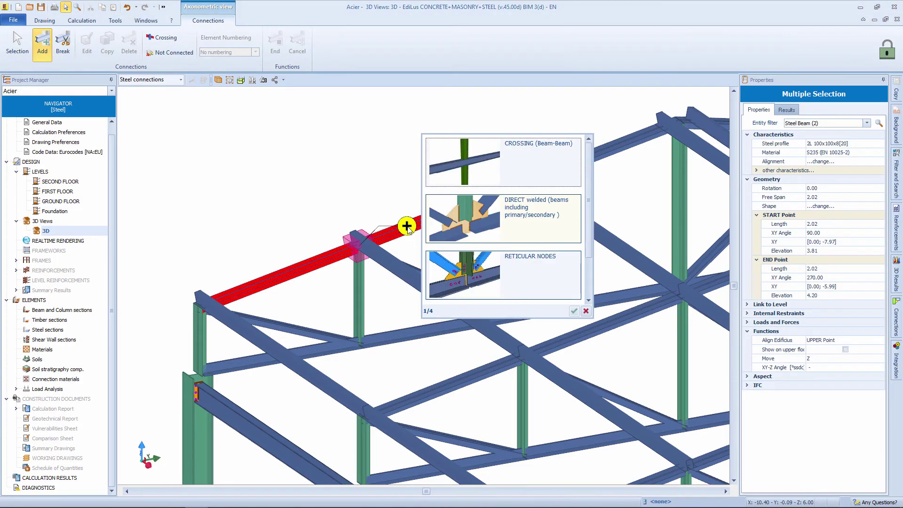
click(574, 310)
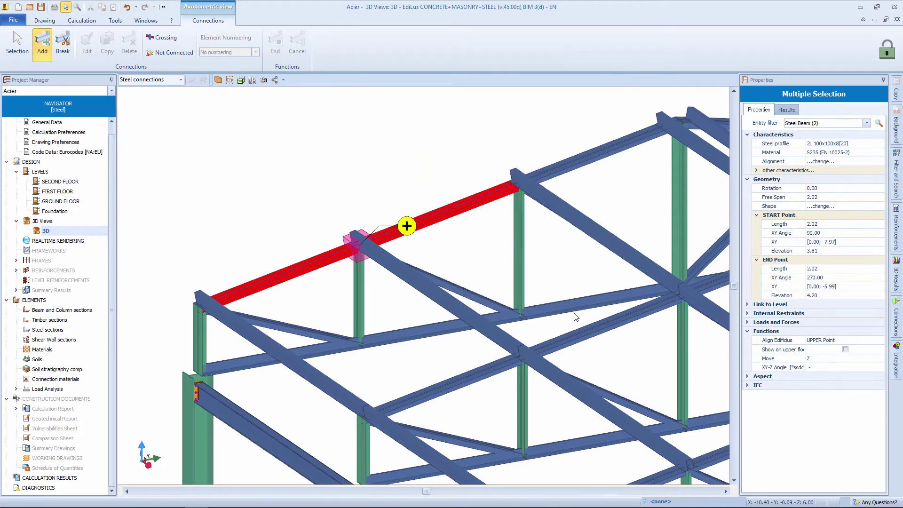
click(161, 37)
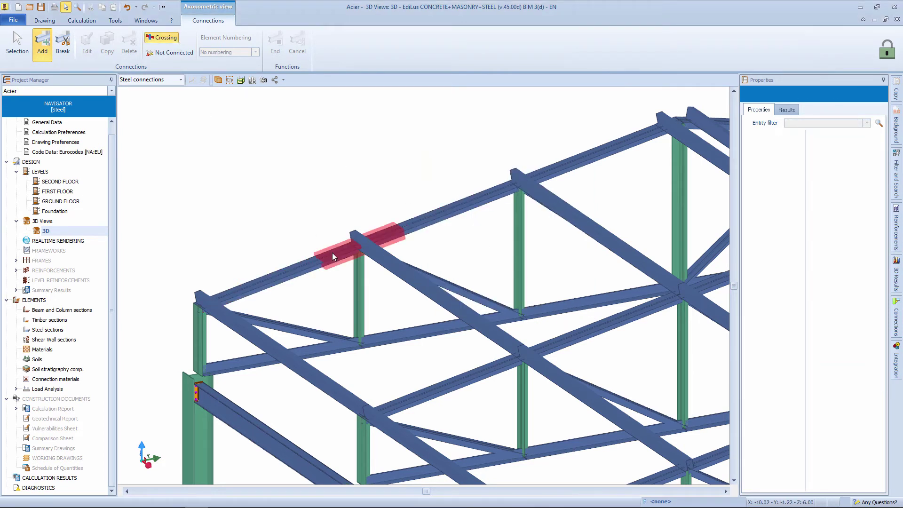
Add a RETICULAR NODES connection joining the first top chord segment and the vertical at the end truss's first interior top node.
click(281, 279)
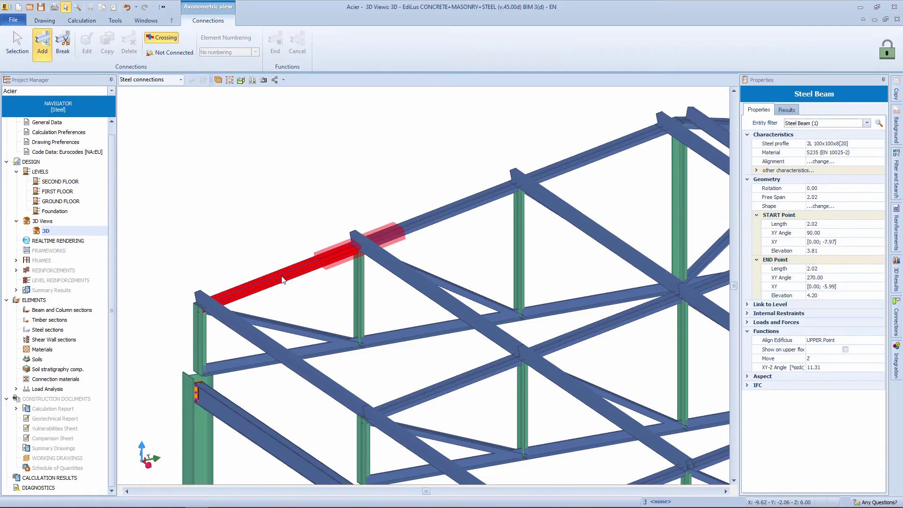
click(353, 307)
click(406, 227)
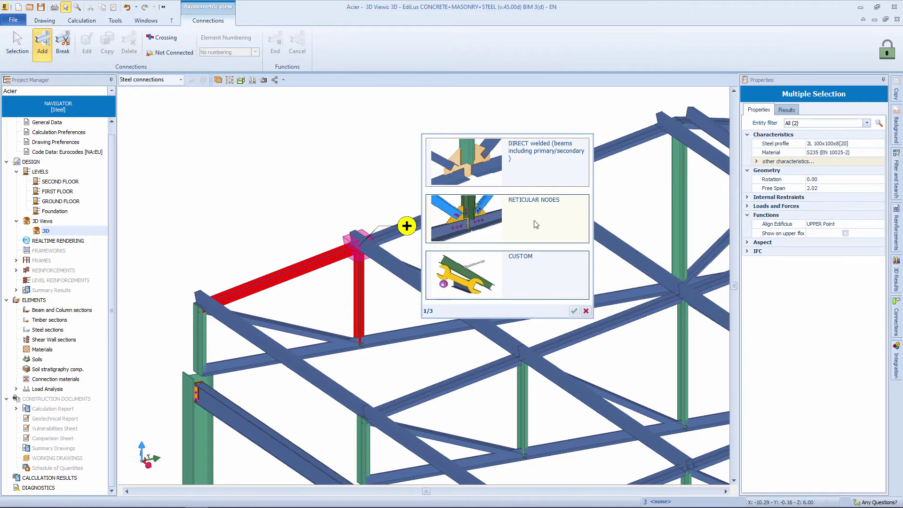
click(550, 235)
click(574, 310)
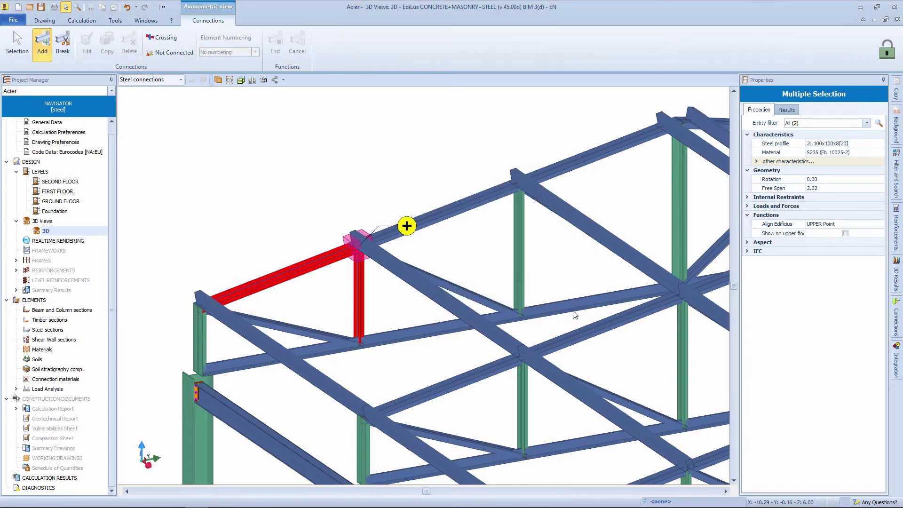
Review the reticular node in Detailed View, return to Standard View, and finish editing the connection.
mouse_move(502, 361)
middle_down()
mouse_move(465, 359)
mouse_move(492, 346)
mouse_move(499, 362)
middle_up()
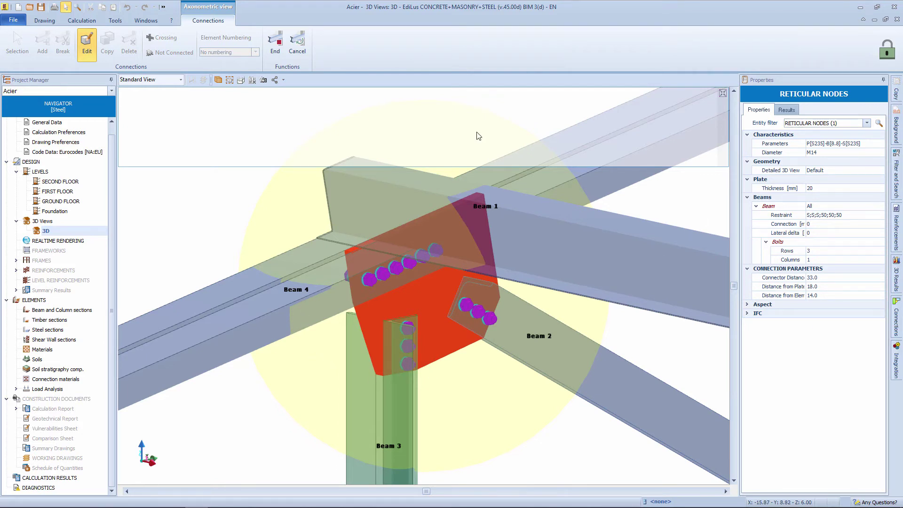
click(181, 80)
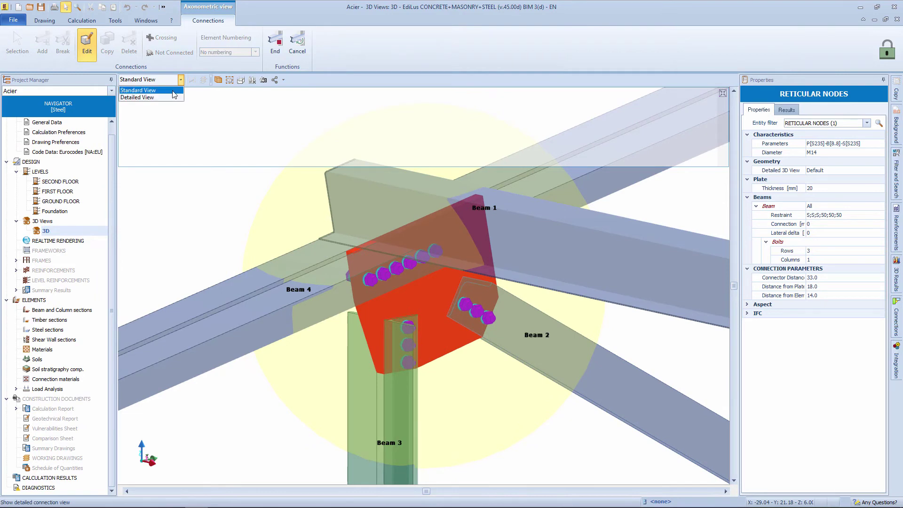
click(172, 97)
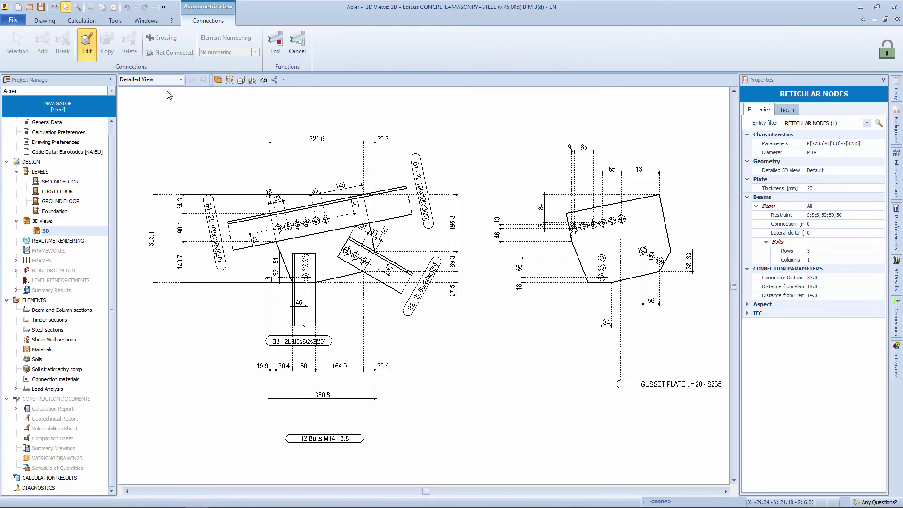
click(181, 79)
click(155, 88)
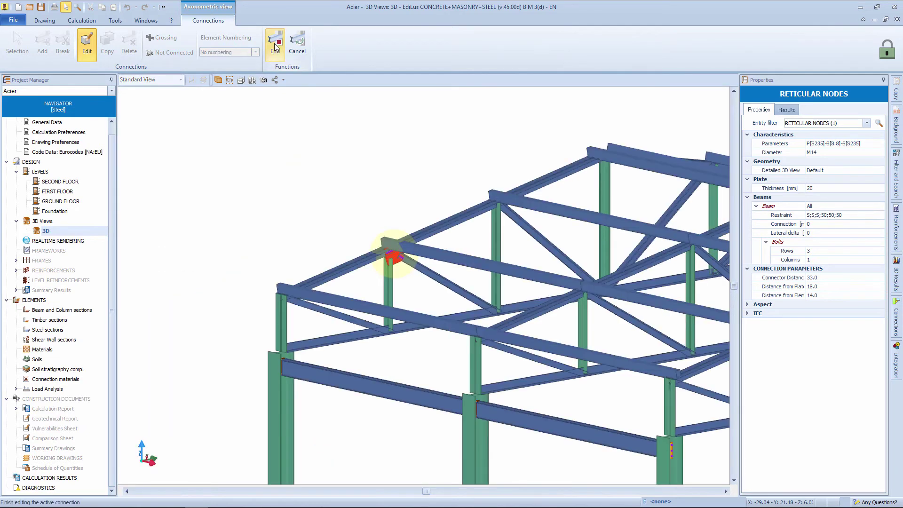
click(276, 46)
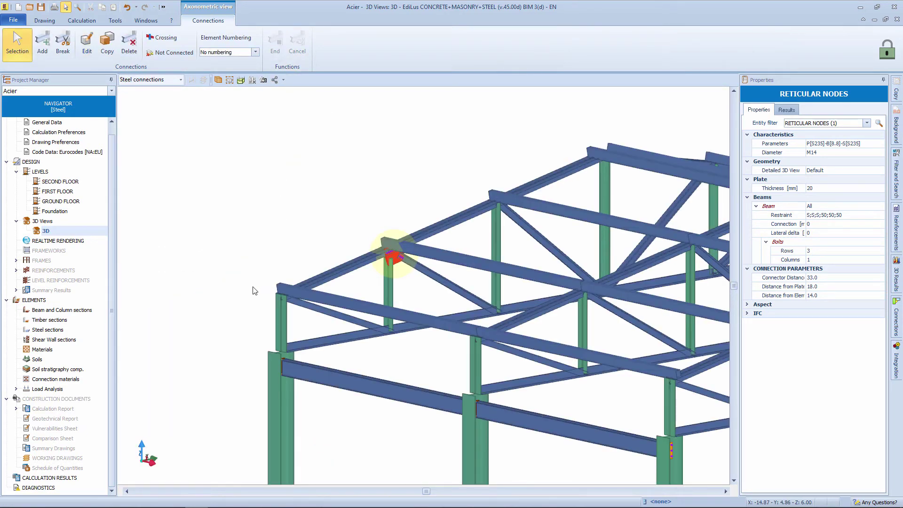
Add a RETICULAR NODES connection between the end truss's end post and bottom chord above the corner column, and finish editing it.
click(42, 42)
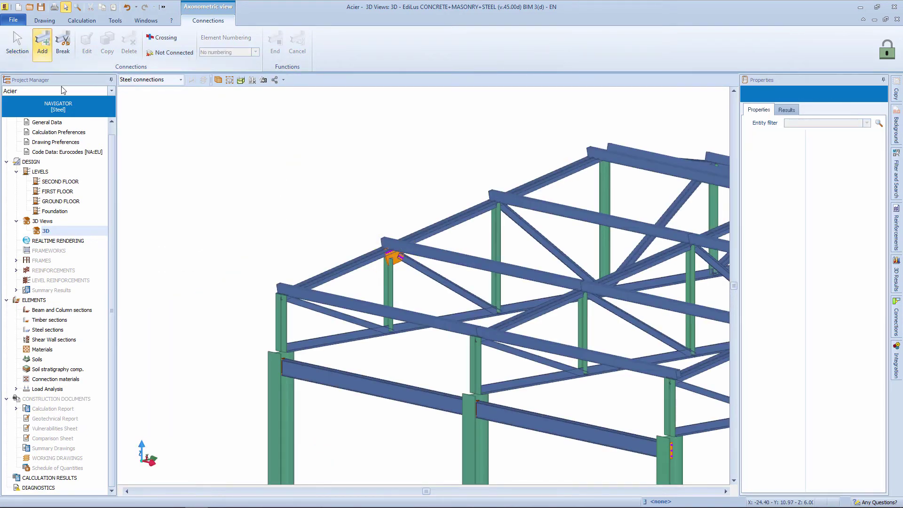
click(280, 329)
click(316, 346)
right_click(325, 342)
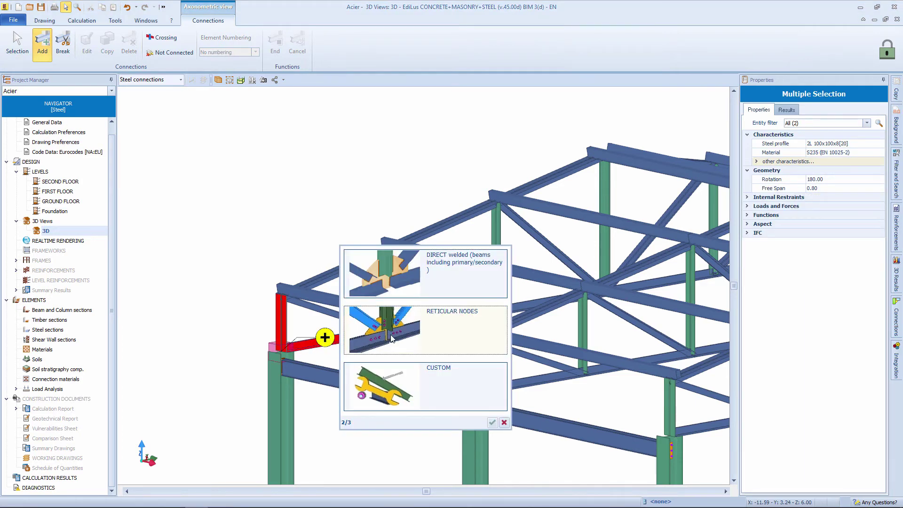
click(493, 422)
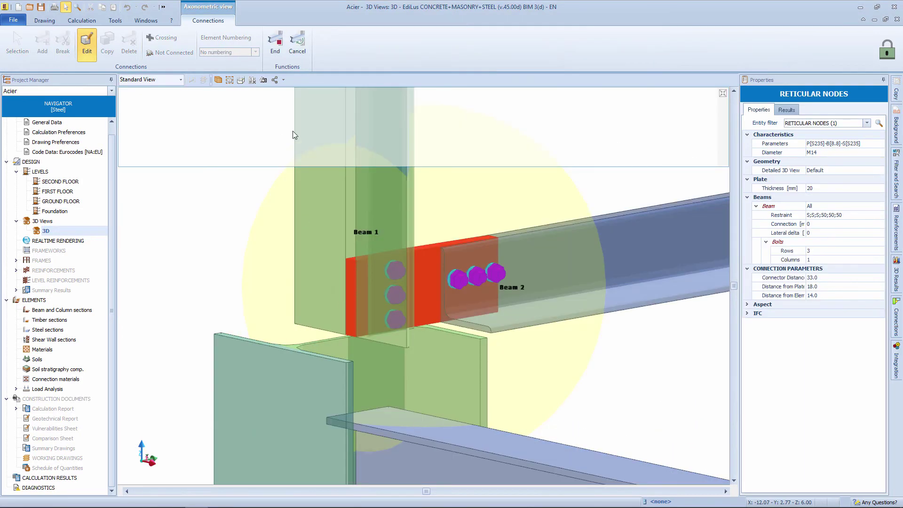
click(275, 43)
Add a RETICULAR Extension - column Support connection between the truss end post and the corner column, inspect its plate, and finish editing.
click(52, 52)
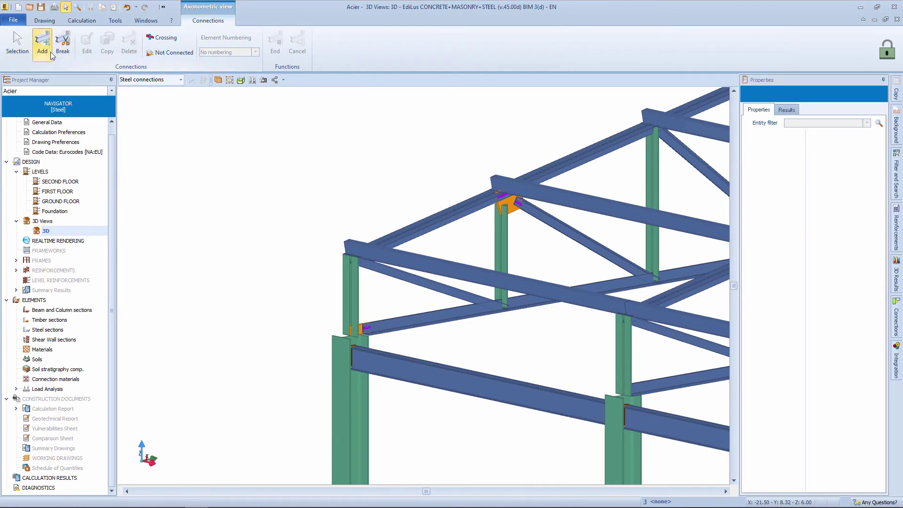
click(349, 305)
click(350, 389)
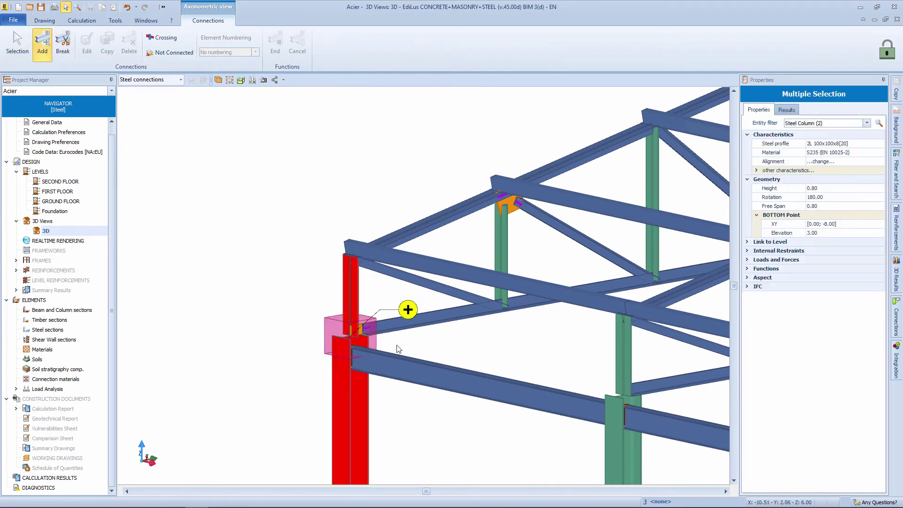
click(408, 310)
click(481, 338)
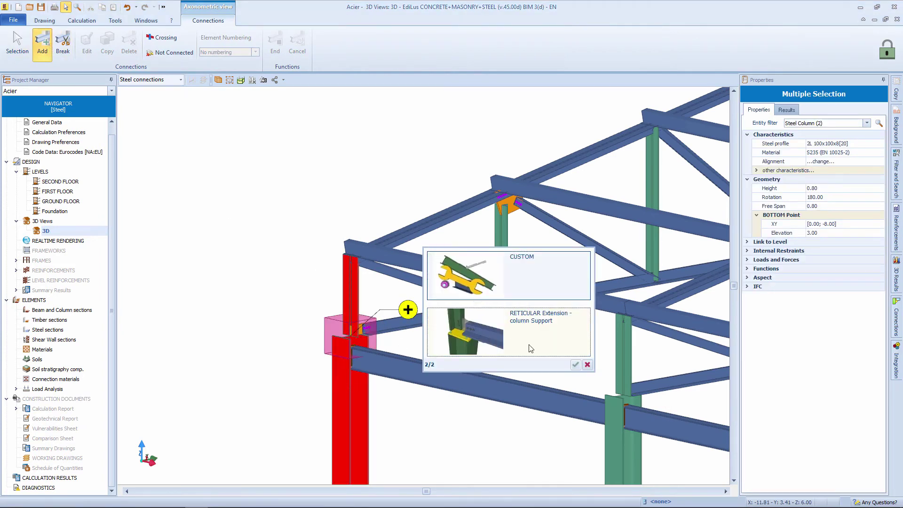
click(574, 365)
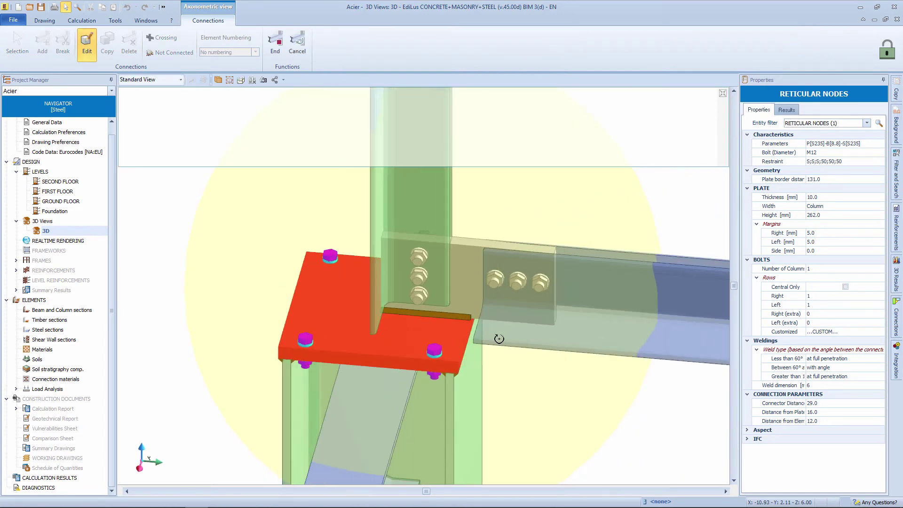
middle_drag(499, 339, 496, 346)
middle_drag(520, 352, 491, 350)
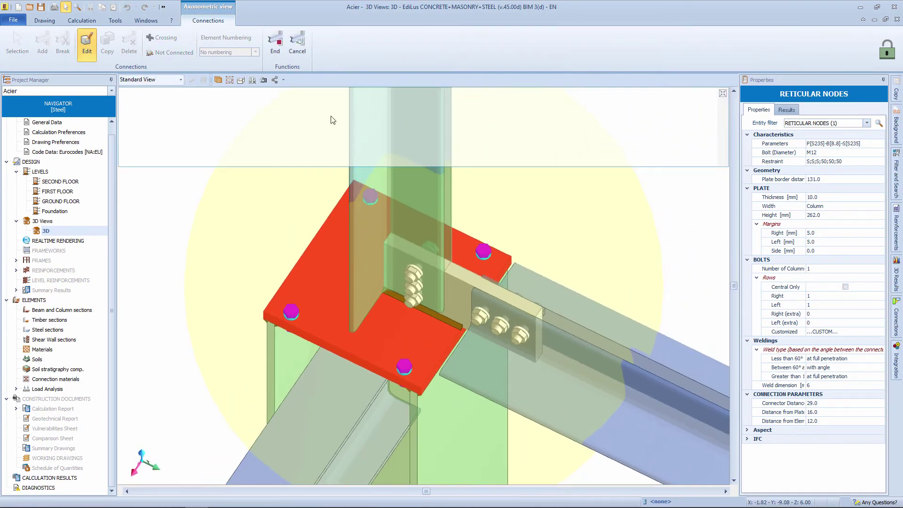
click(275, 45)
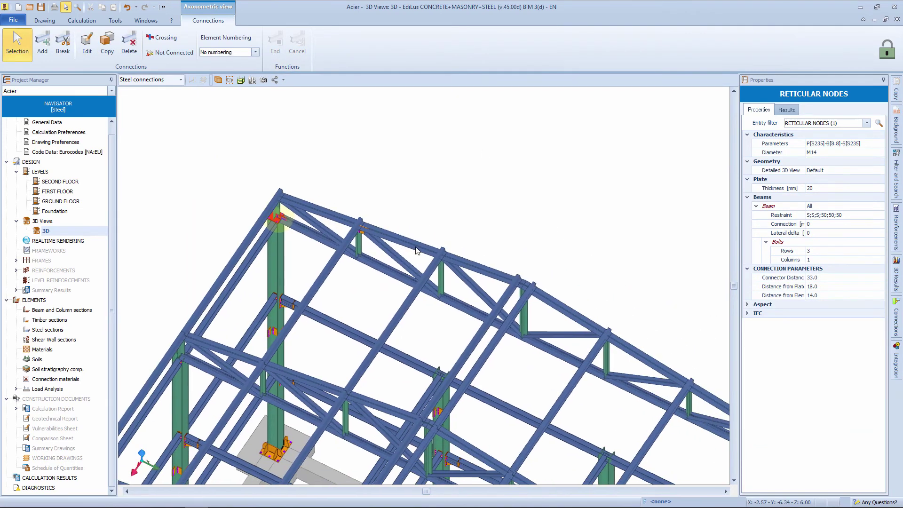
Add a RETICULAR NODES connection joining the top chord segments and the central vertical at the end truss's ridge, and finish editing it.
scroll(415, 247, up, 4)
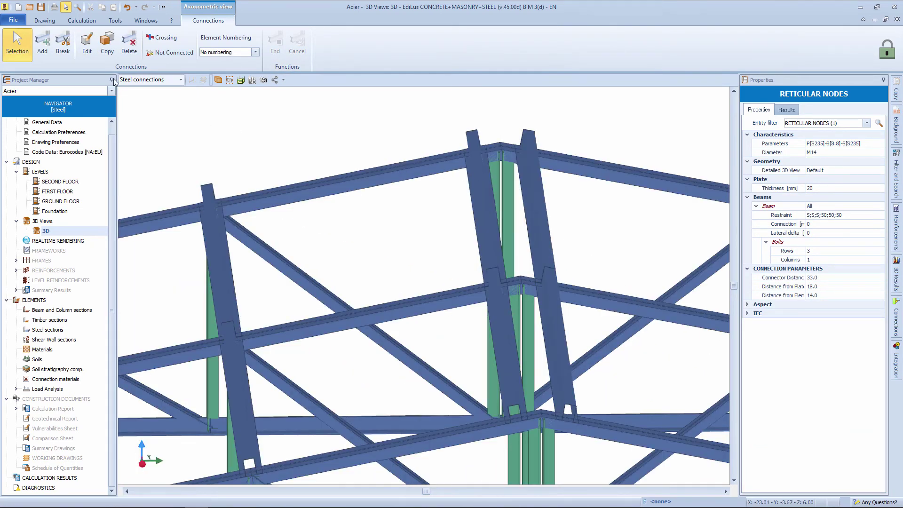
click(42, 44)
click(375, 178)
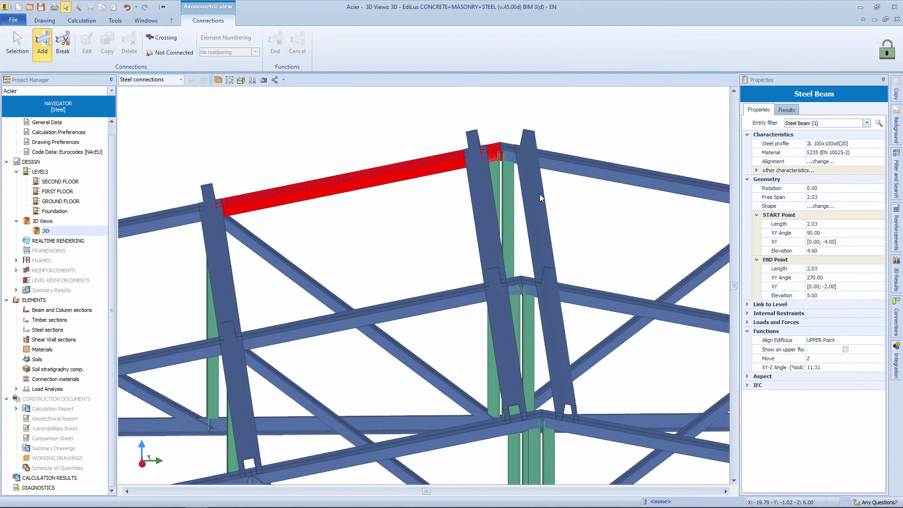
click(496, 173)
click(554, 121)
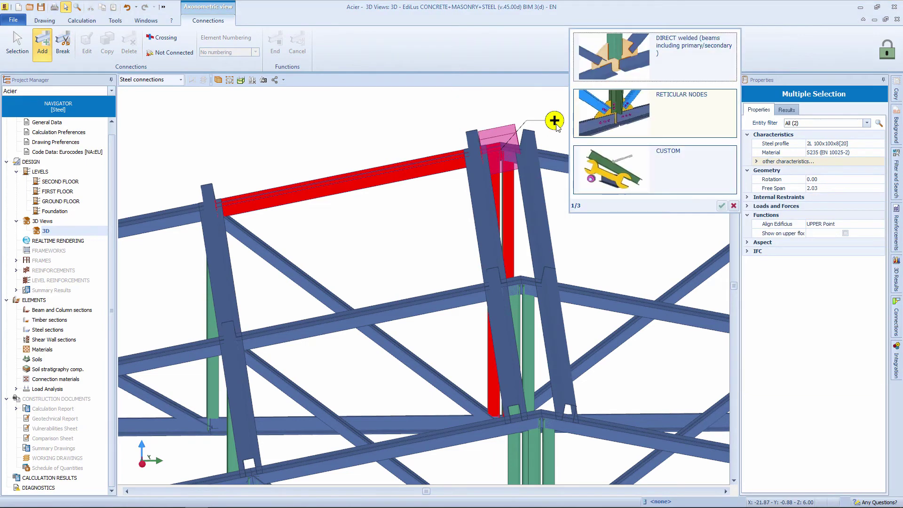
click(585, 134)
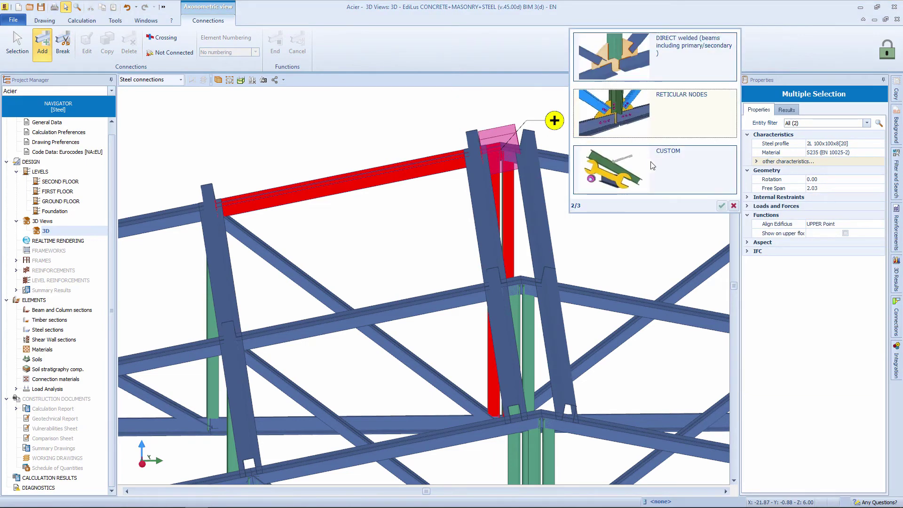
click(721, 205)
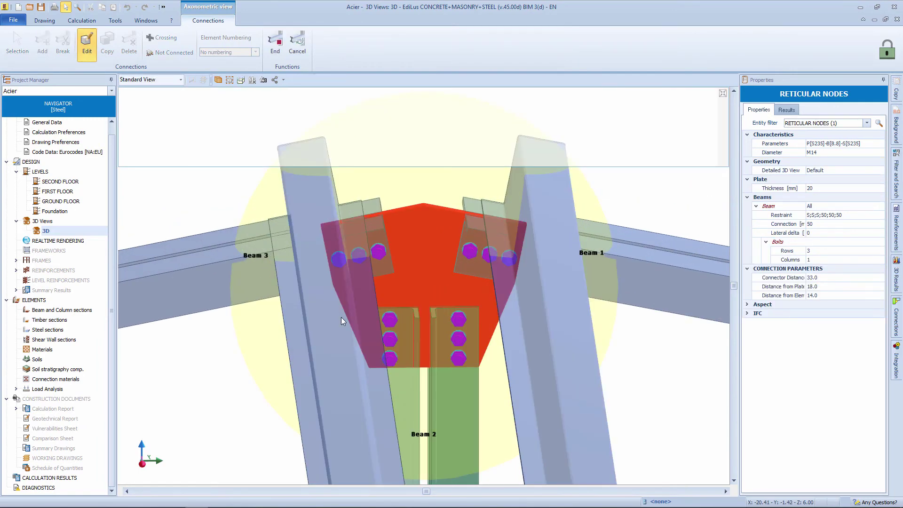
click(273, 47)
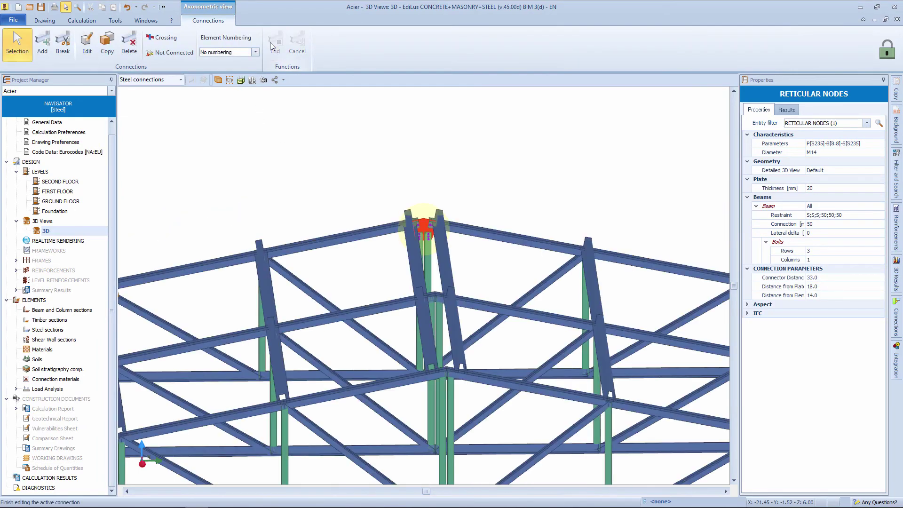
Return to the 3D EDITOR view and add X-shaped concentric vertical bracing with 2L 80x80x8[20] sections between two adjacent ground-floor columns on the outer side.
click(180, 80)
click(166, 90)
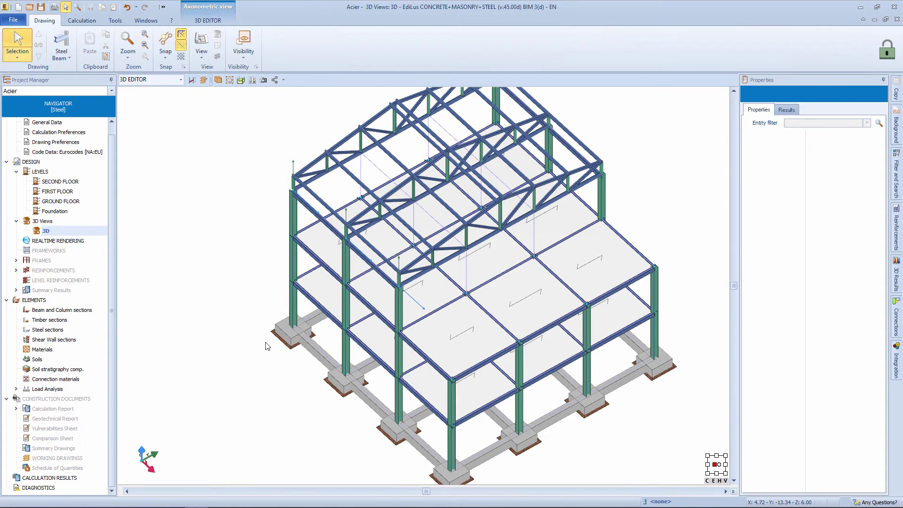
scroll(267, 346, up, 3)
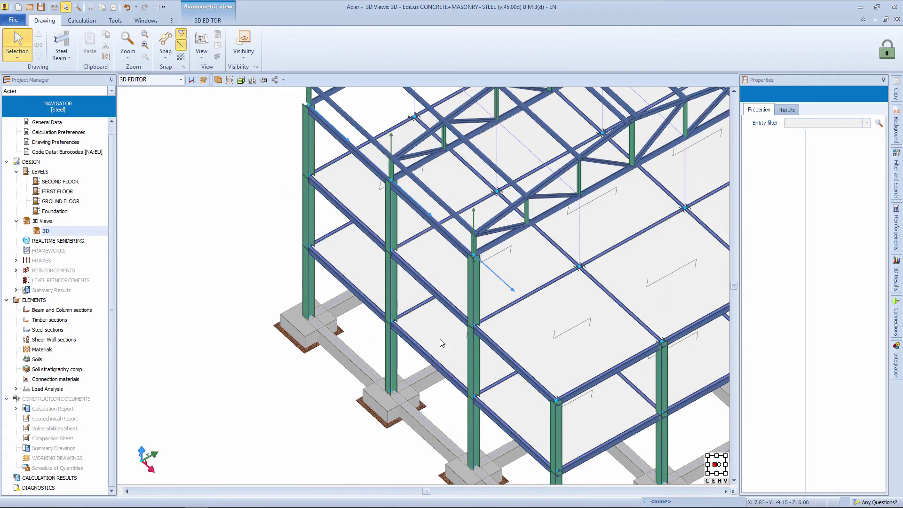
click(61, 52)
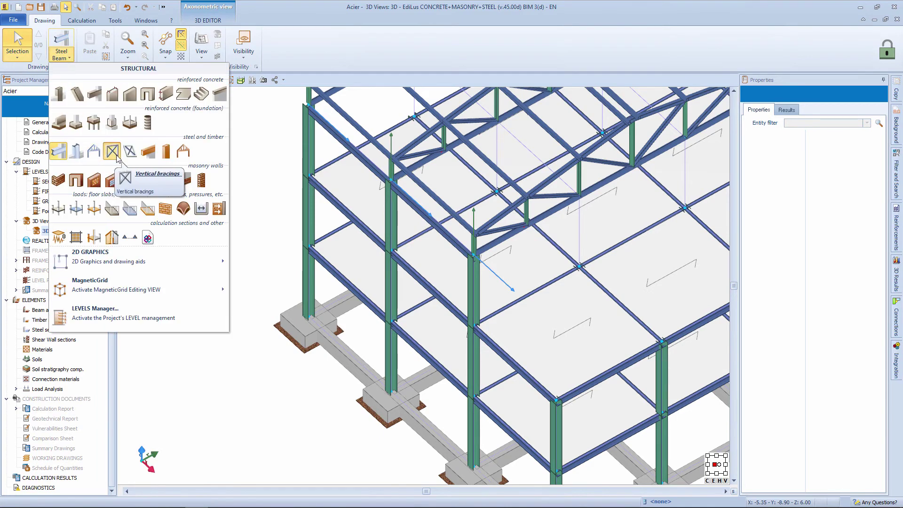
click(112, 151)
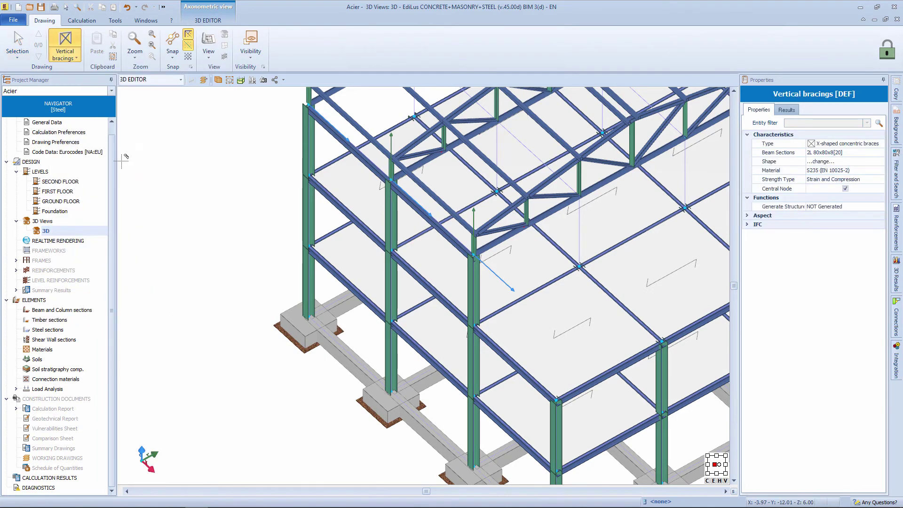
scroll(308, 282, up, 5)
click(309, 280)
middle_drag(488, 421, 451, 277)
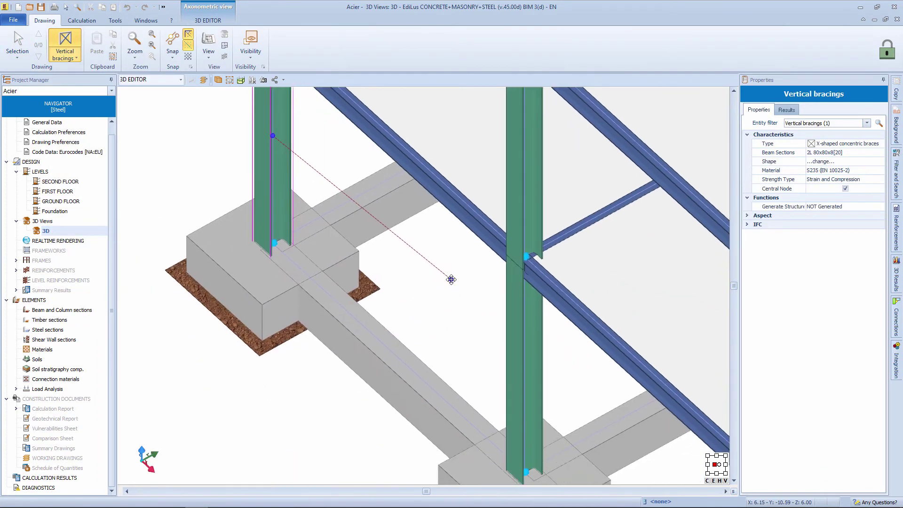
click(524, 360)
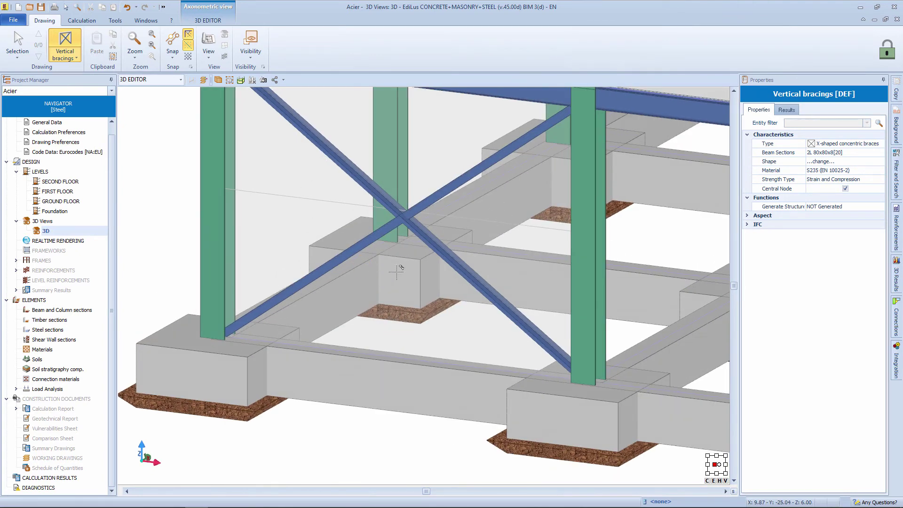
key(Escape)
Review the vertical bracing's section and structure generation properties, and check the braced bay in the Structural View.
click(501, 302)
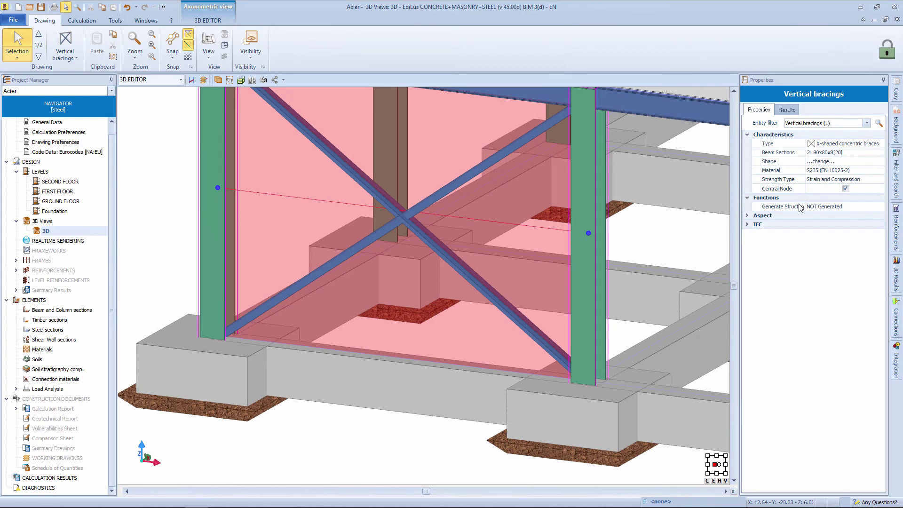
click(875, 155)
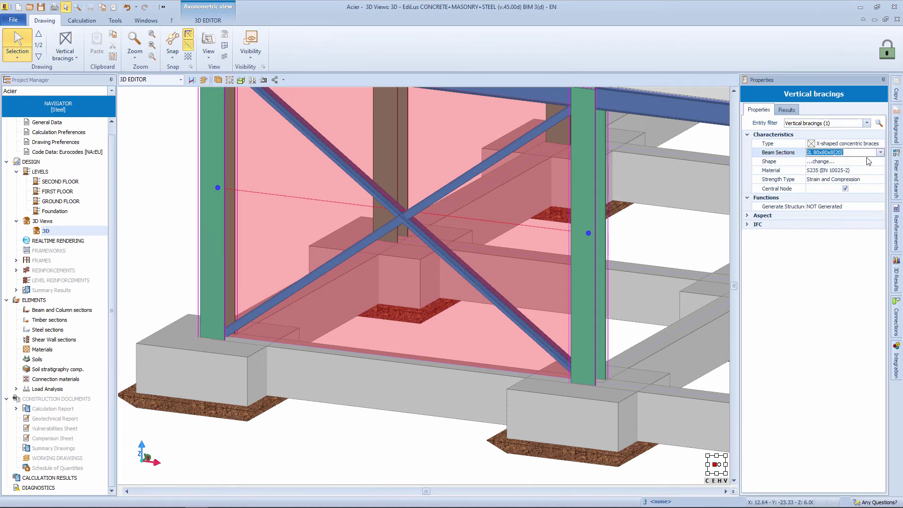
click(872, 209)
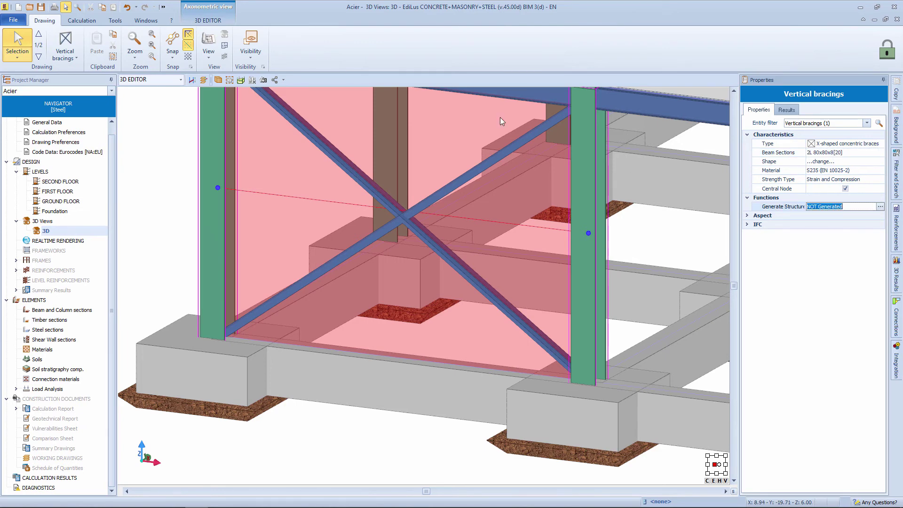
click(241, 80)
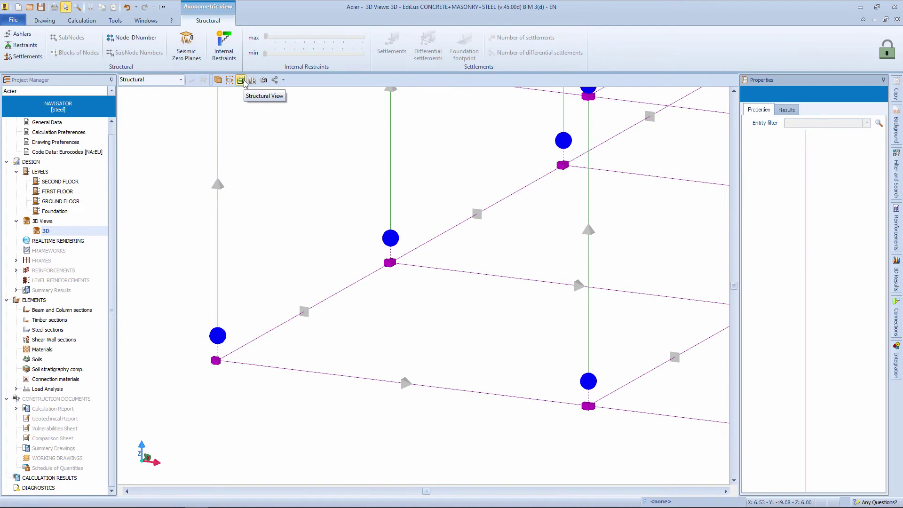
click(241, 80)
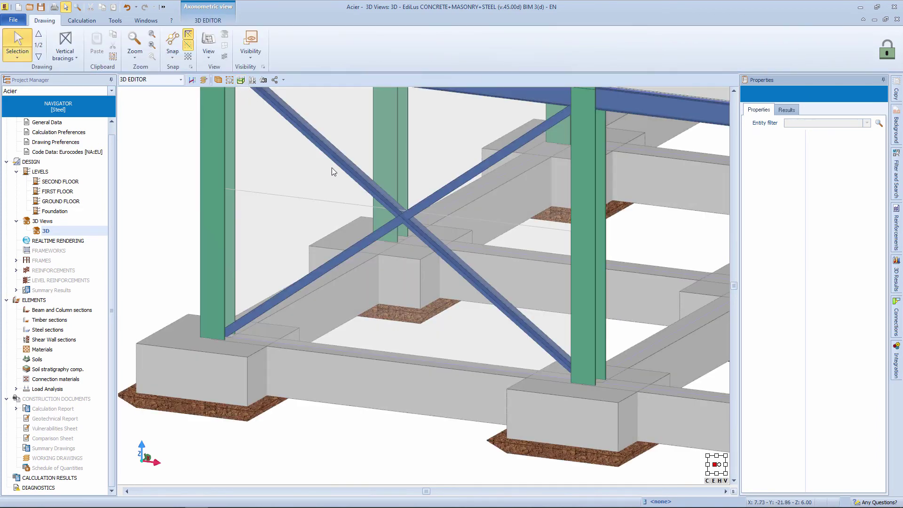
Generate the structural elements of the ground-floor vertical bracing and inspect the braced bay in the Structural View.
click(558, 230)
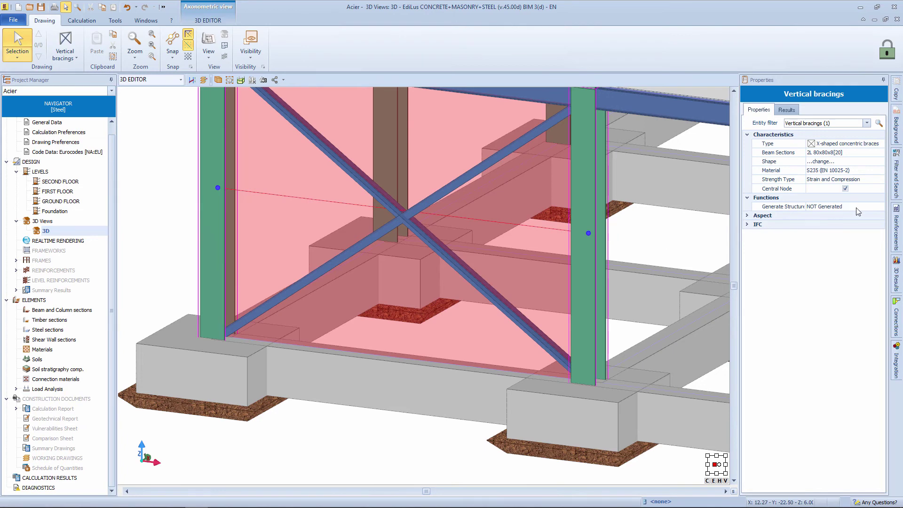
click(873, 208)
click(879, 207)
click(865, 240)
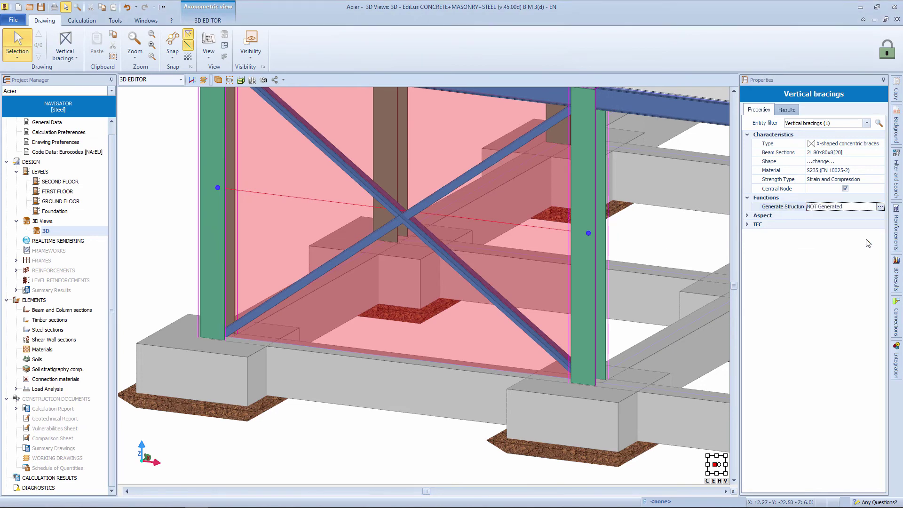
click(241, 80)
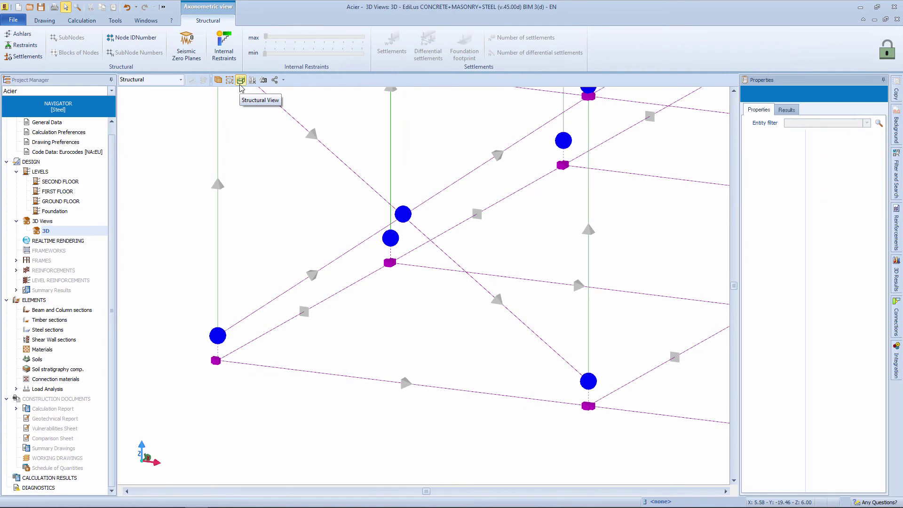
middle_drag(450, 219, 436, 278)
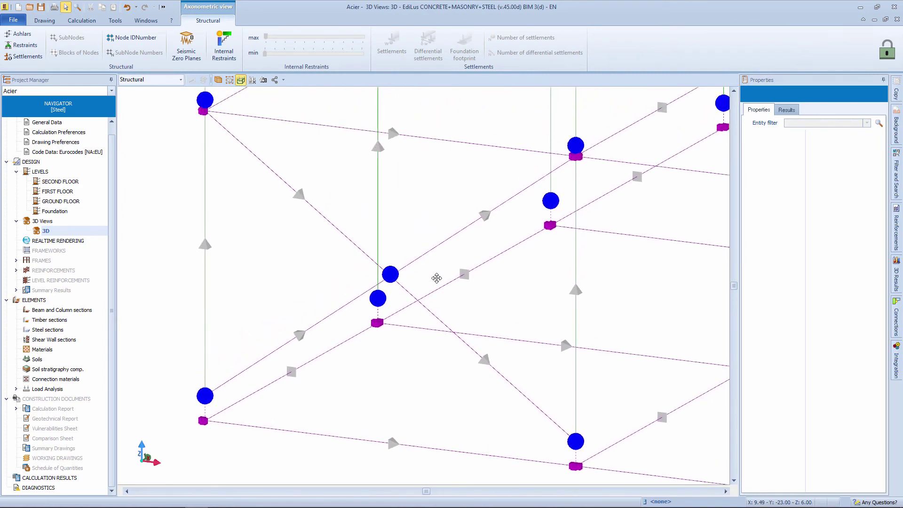
In the Steel connections view, add a Gusset Plate Extension between the IPE 220 beam and the brace's upper end at the column, and finish editing.
click(181, 80)
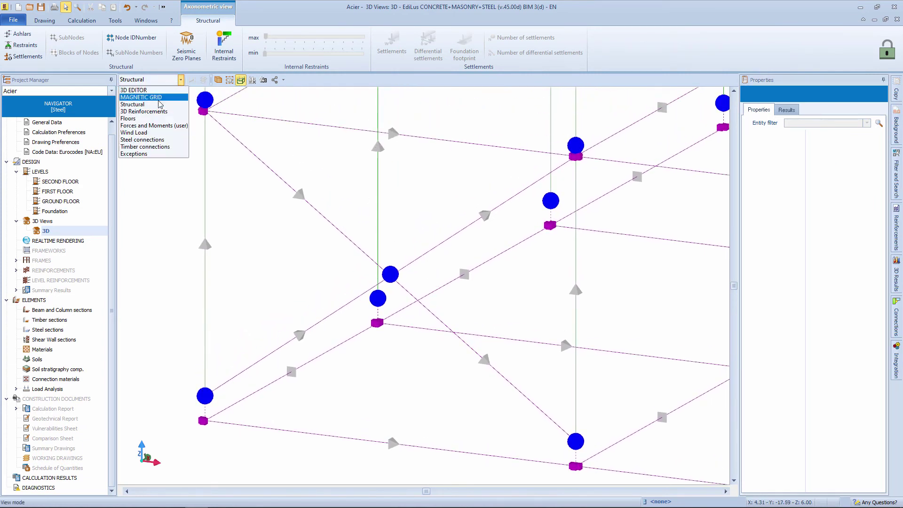
click(155, 140)
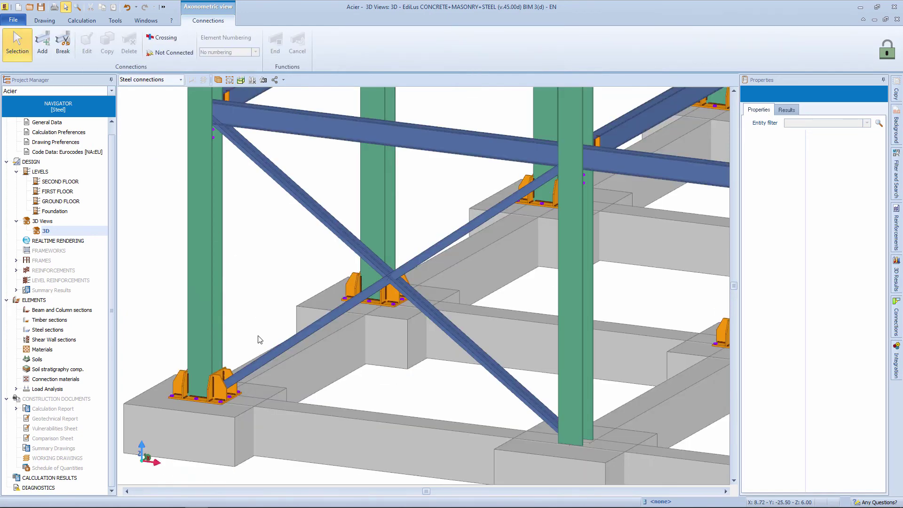
shift+middle_drag(259, 336, 244, 316)
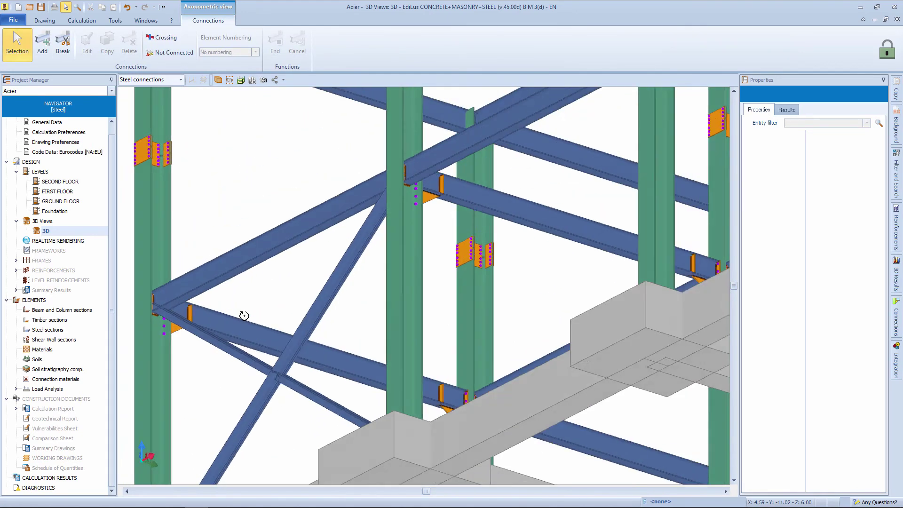
scroll(212, 329, up, 8)
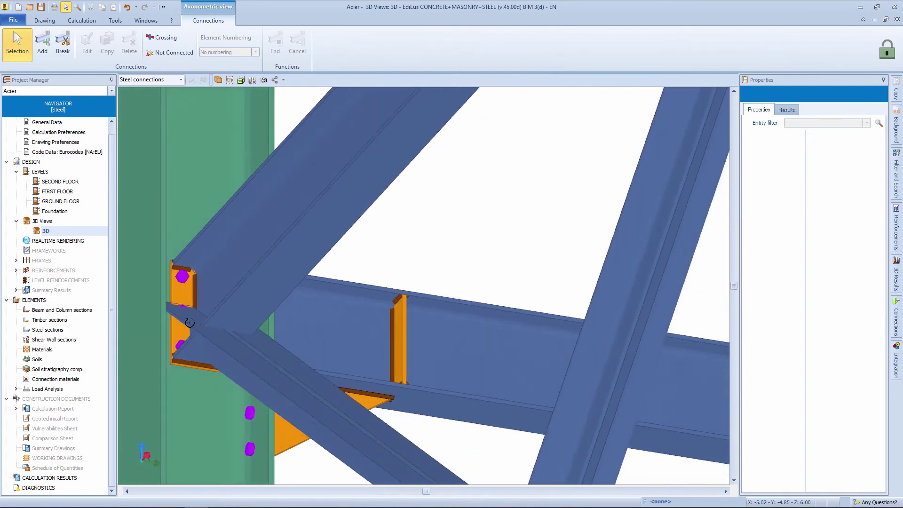
middle_drag(190, 322, 346, 219)
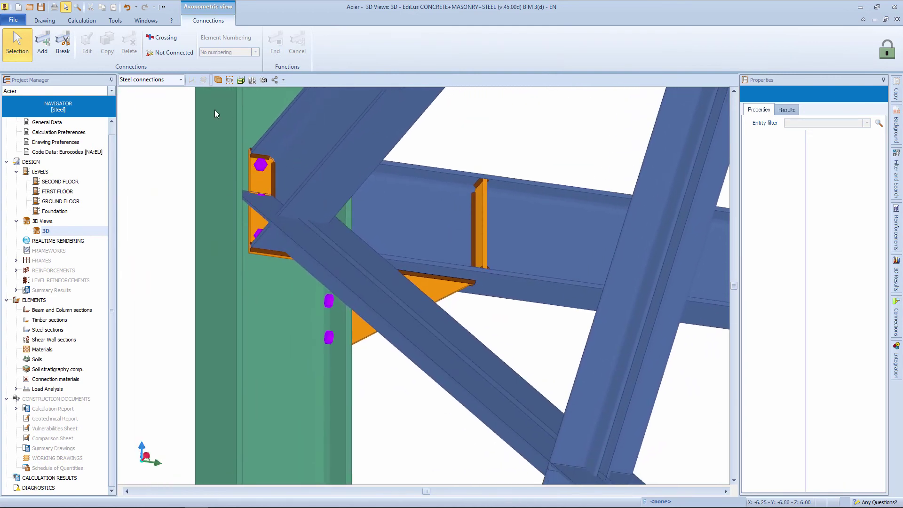
click(43, 43)
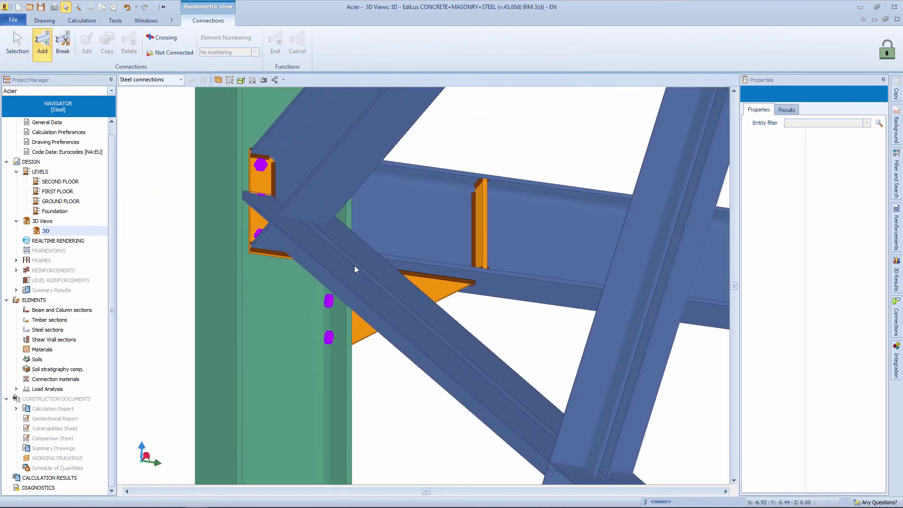
click(368, 136)
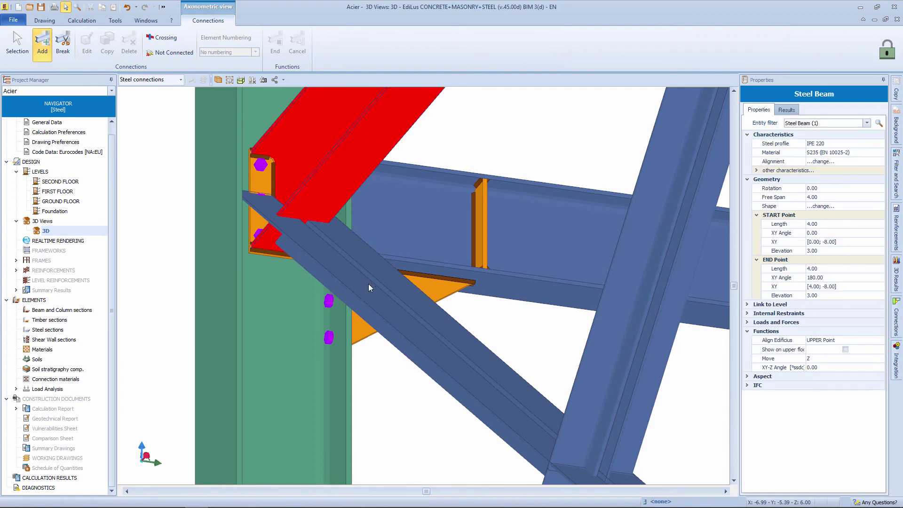
click(378, 246)
click(380, 246)
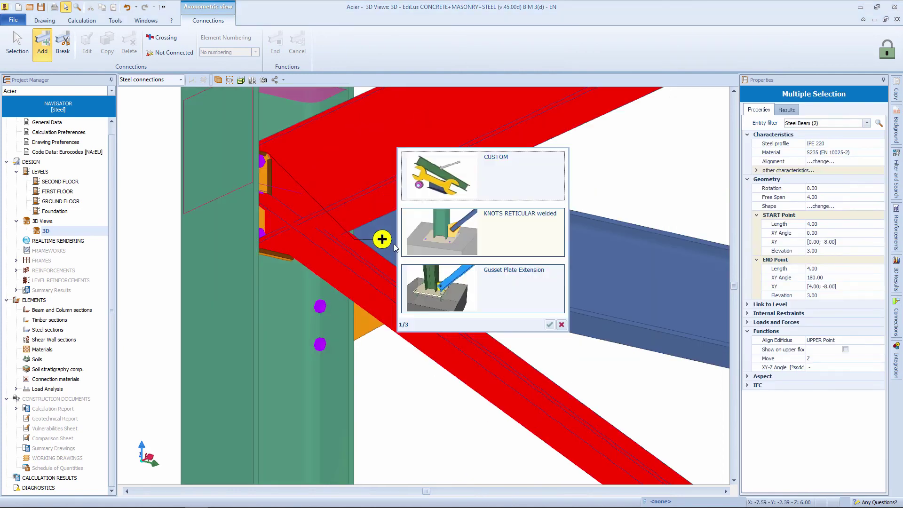
click(514, 269)
click(549, 324)
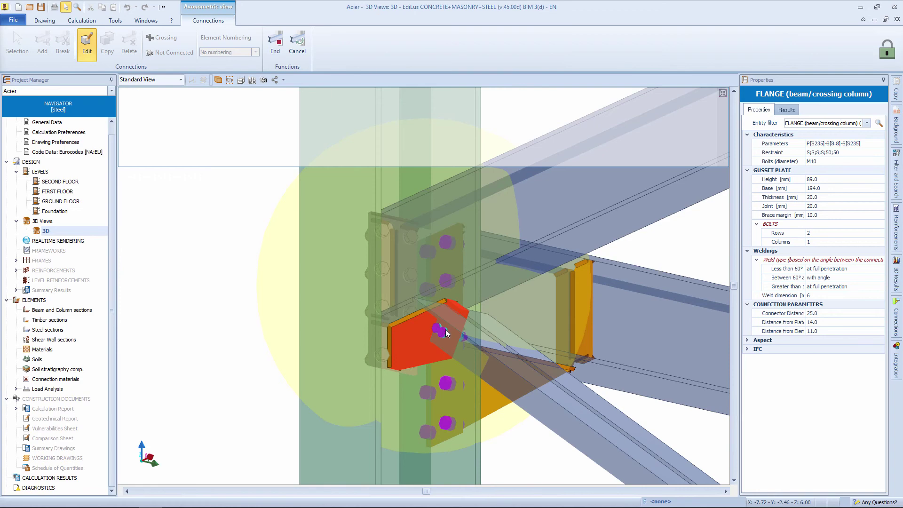
click(275, 45)
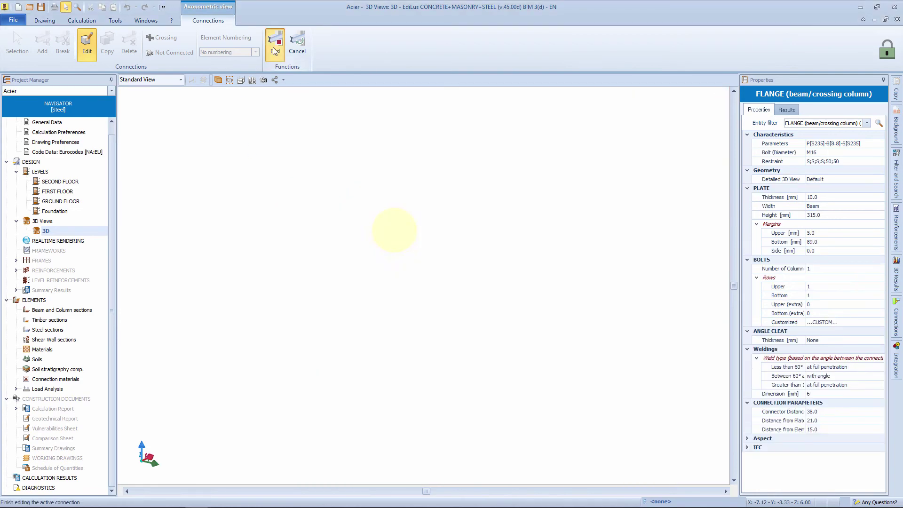
Add a Gusset Plate Extension between the HE 260 A column's foundation plate and the lower end of the ground-floor brace.
click(406, 328)
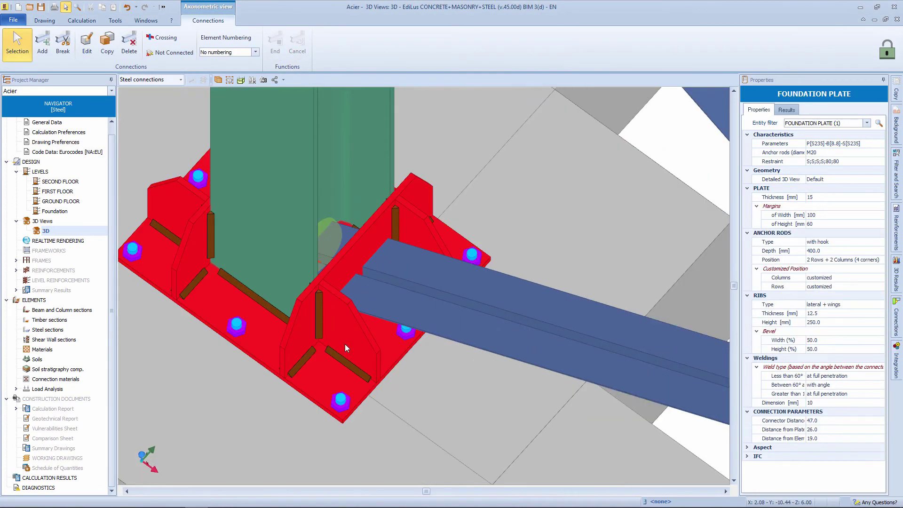
key(Escape)
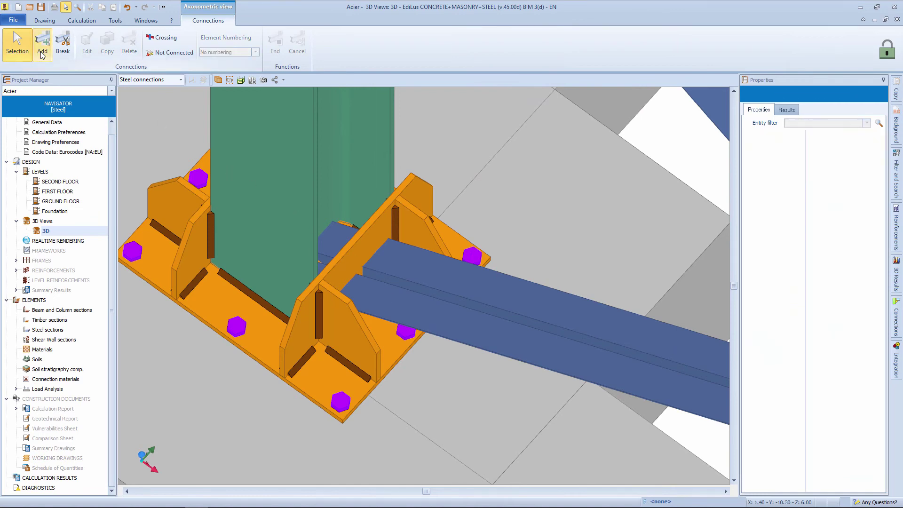
click(43, 51)
click(287, 146)
click(488, 300)
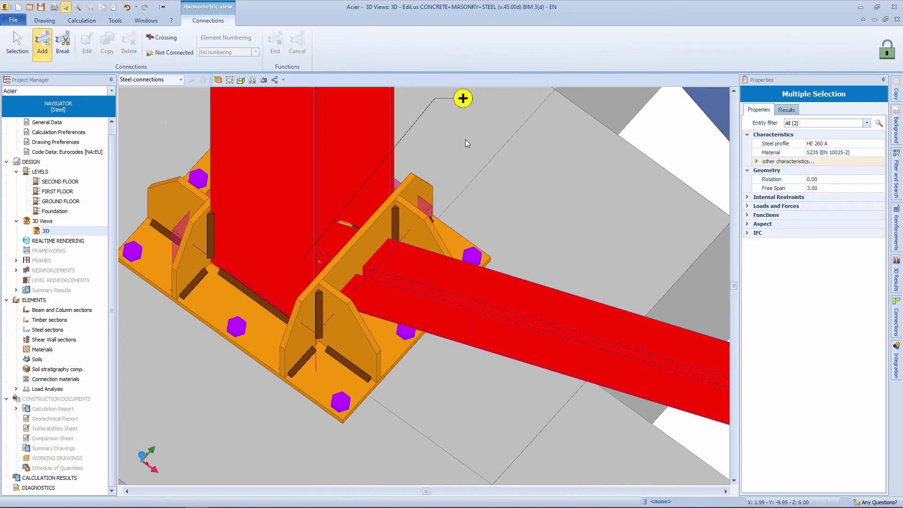
click(463, 99)
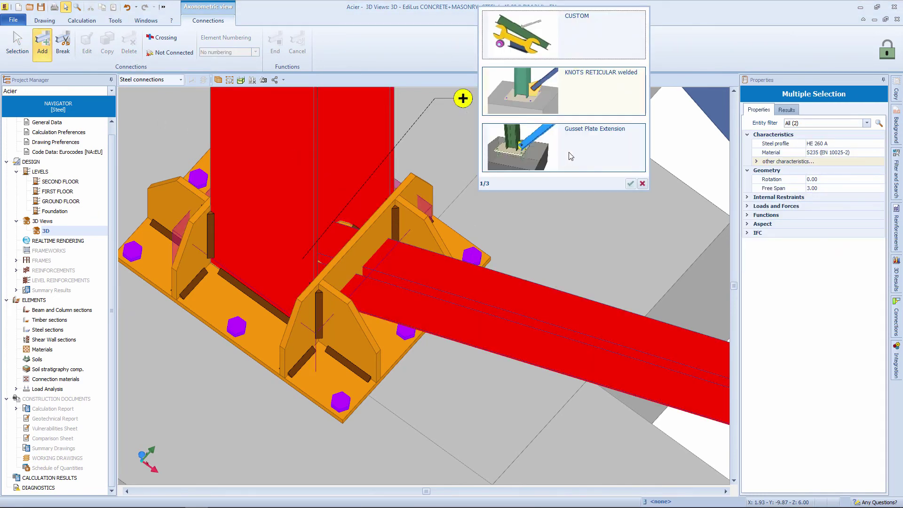
click(570, 156)
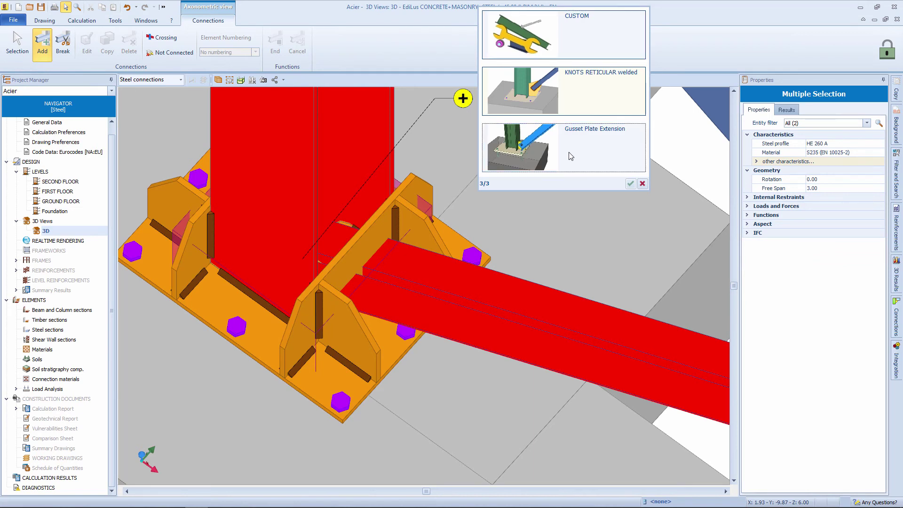
click(630, 183)
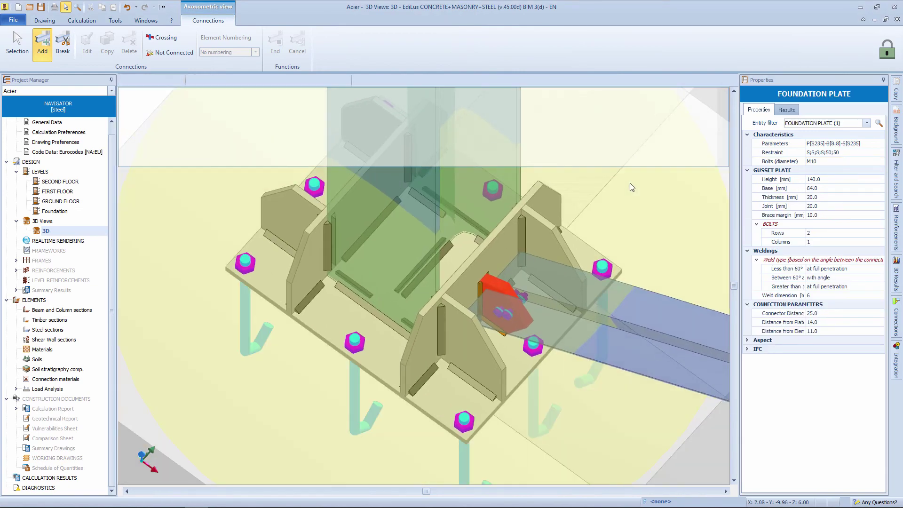
Set the base gusset plate's bolt rows to 3 and finish editing the connection.
click(821, 231)
click(881, 231)
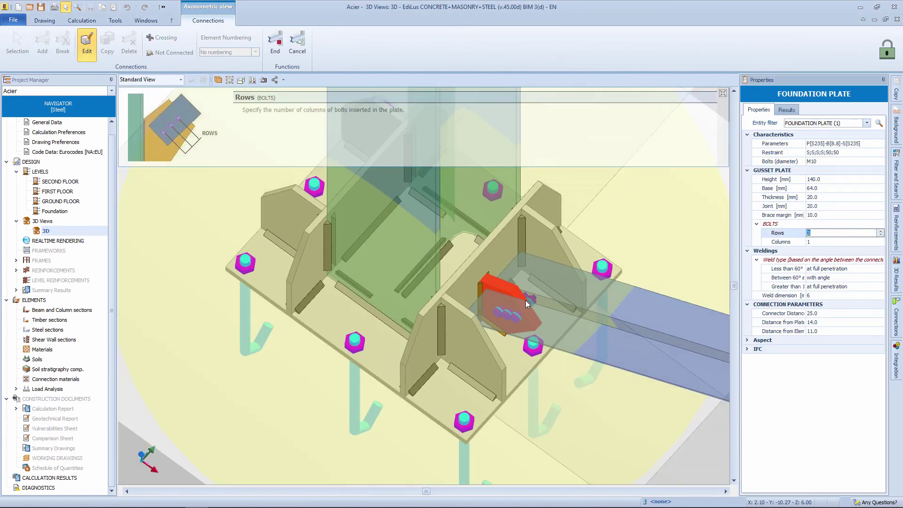
click(275, 45)
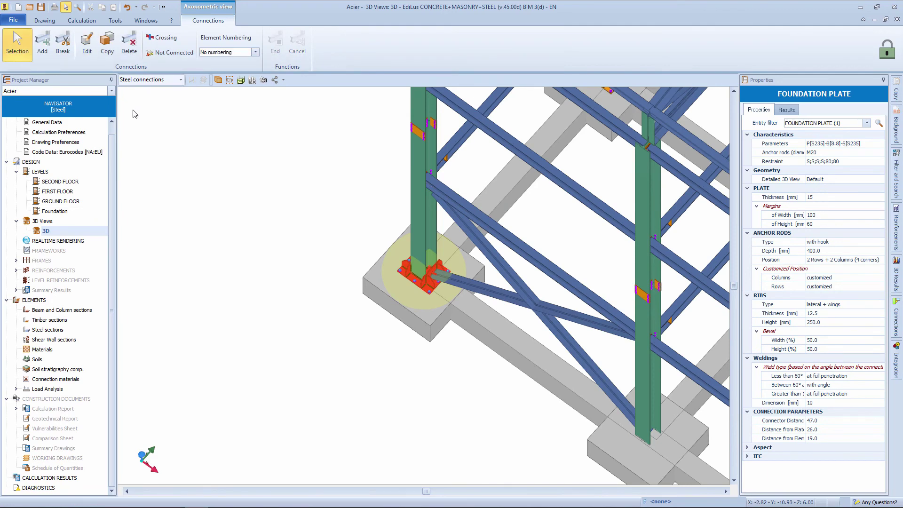
Run the Structural Model and Frameworks calculation for the whole building and confirm the launch.
middle_drag(153, 191, 203, 275)
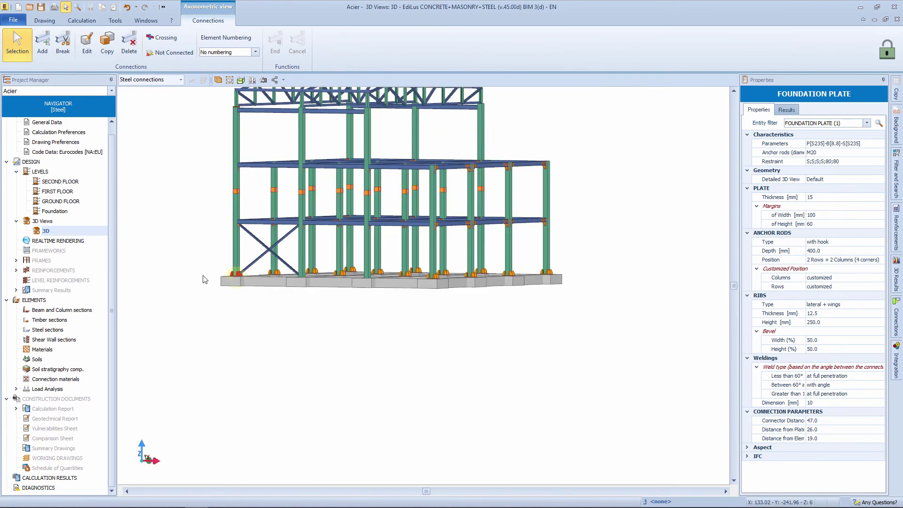
click(79, 20)
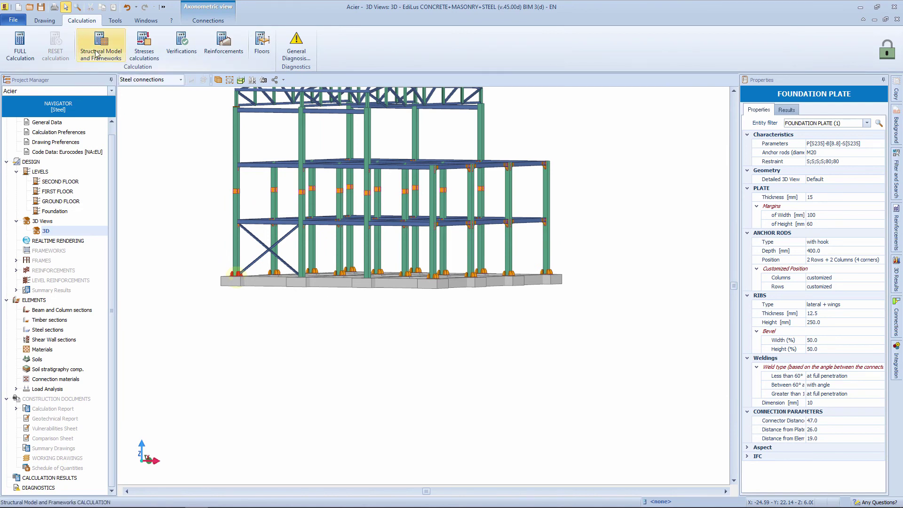
click(95, 53)
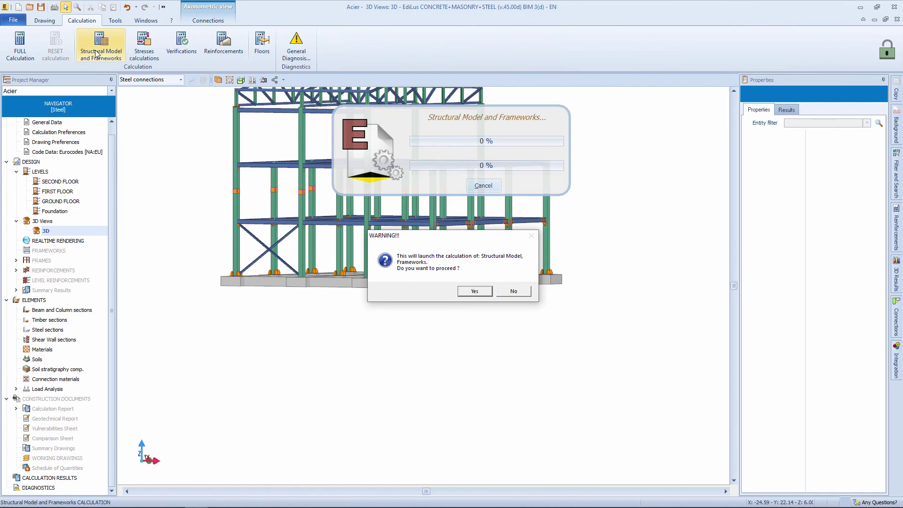
click(485, 294)
click(465, 289)
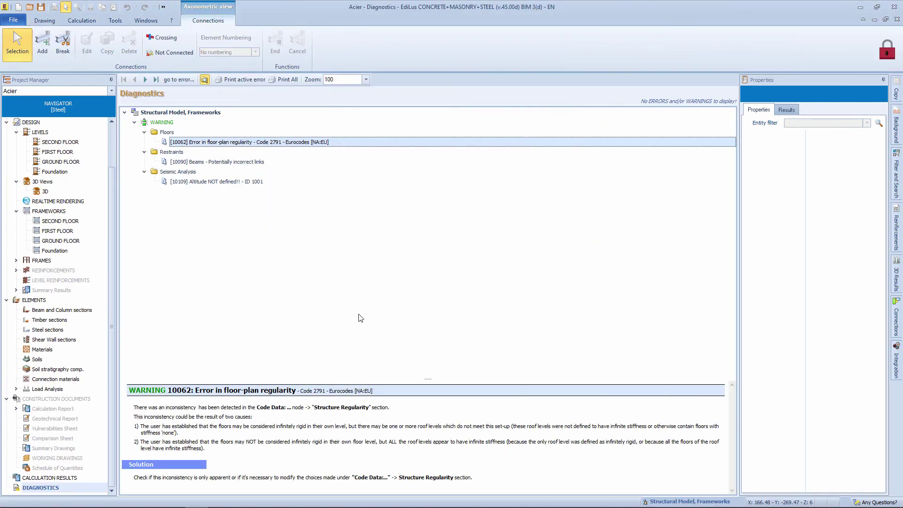
Open the Truss 1 drawing from the steel frames and examine its connection details C12 and C11.
click(15, 261)
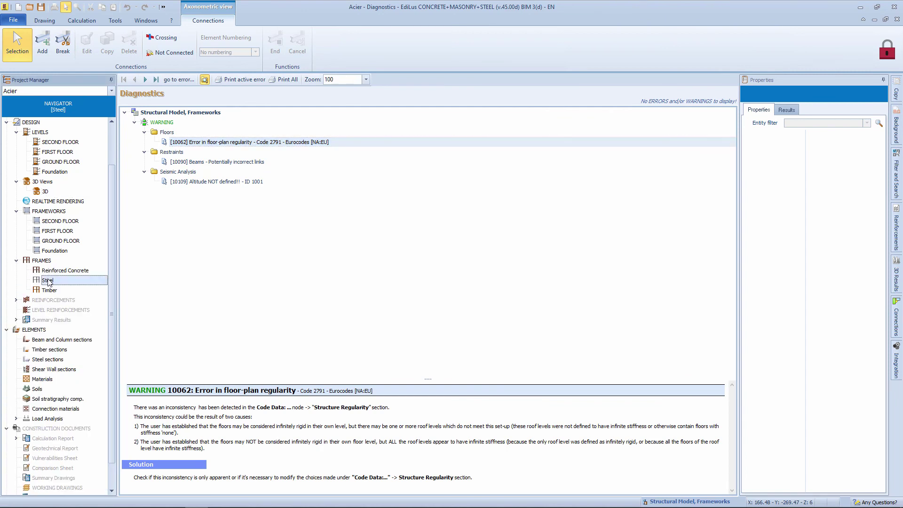
click(49, 281)
click(7, 372)
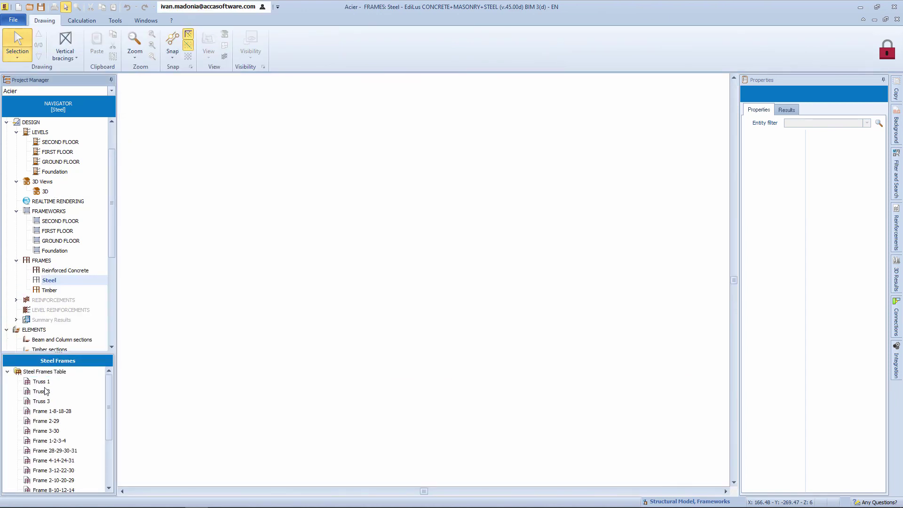
click(41, 382)
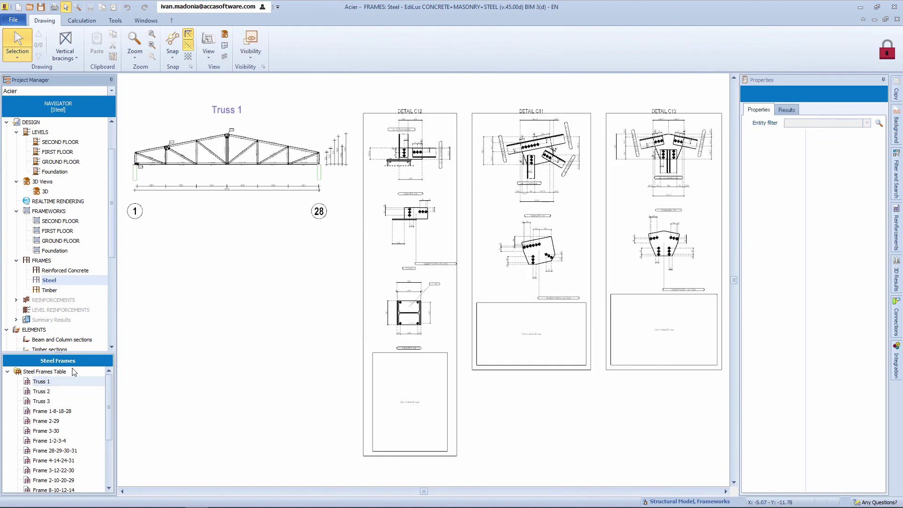
scroll(450, 157, up, 7)
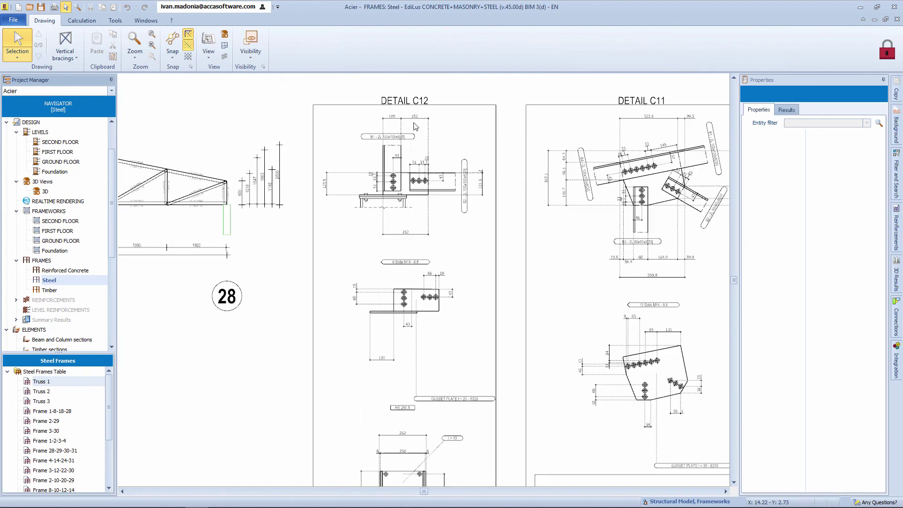
scroll(346, 272, down, 5)
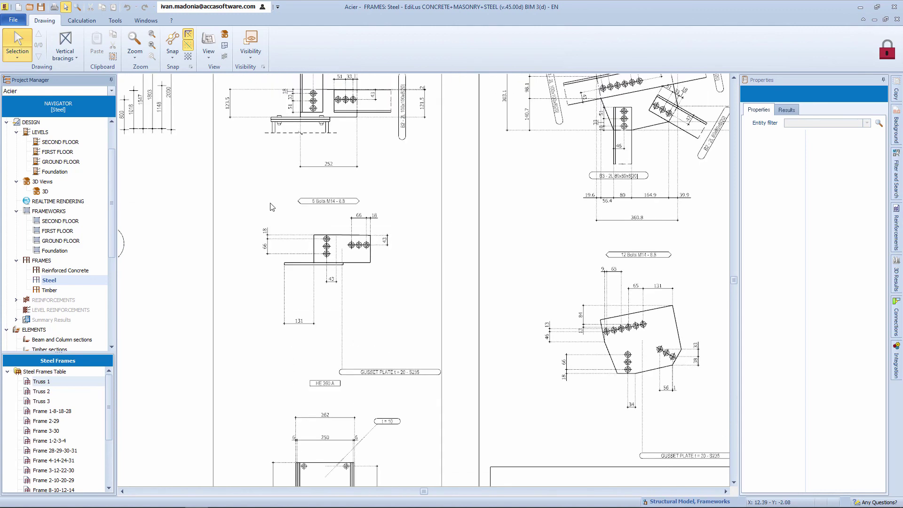
scroll(516, 371, up, 2)
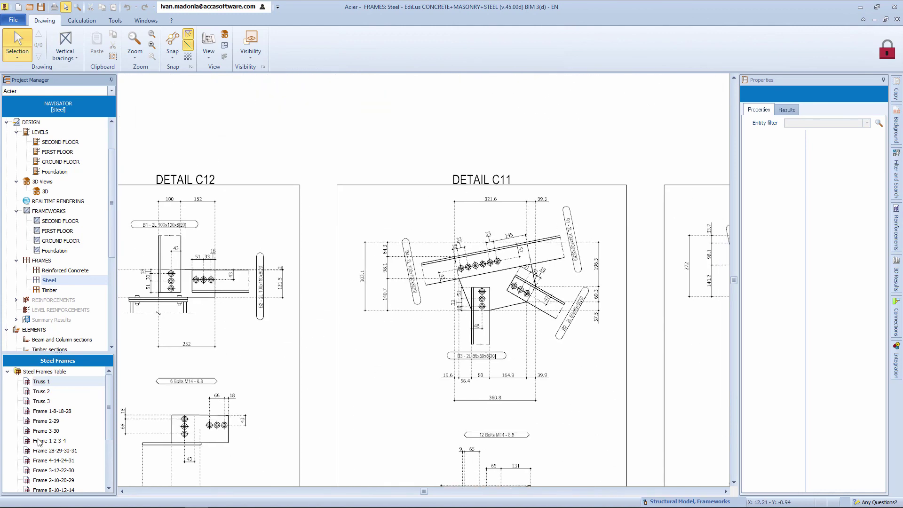
Open the Frame 1-8-18-28 drawing and examine its column base details, matching them to their connection labels on the frame elevation.
click(43, 411)
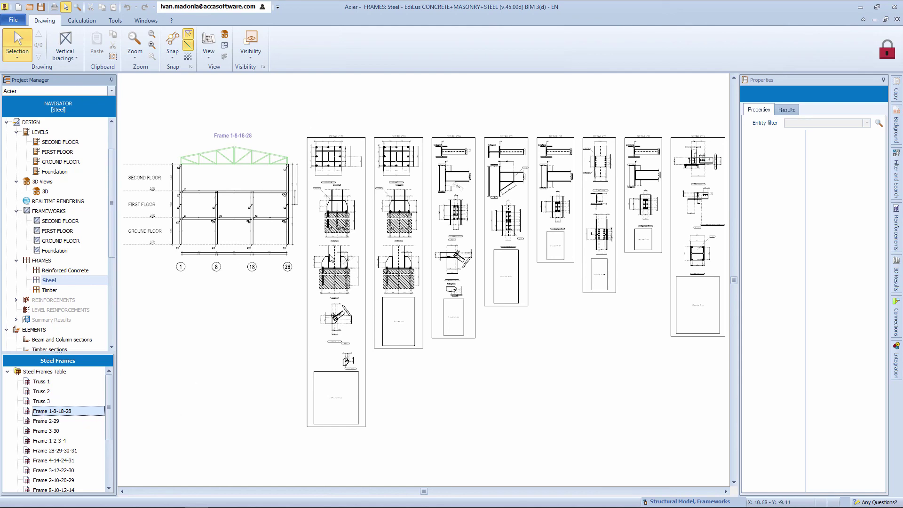
scroll(328, 136, up, 3)
click(329, 165)
scroll(328, 175, down, 3)
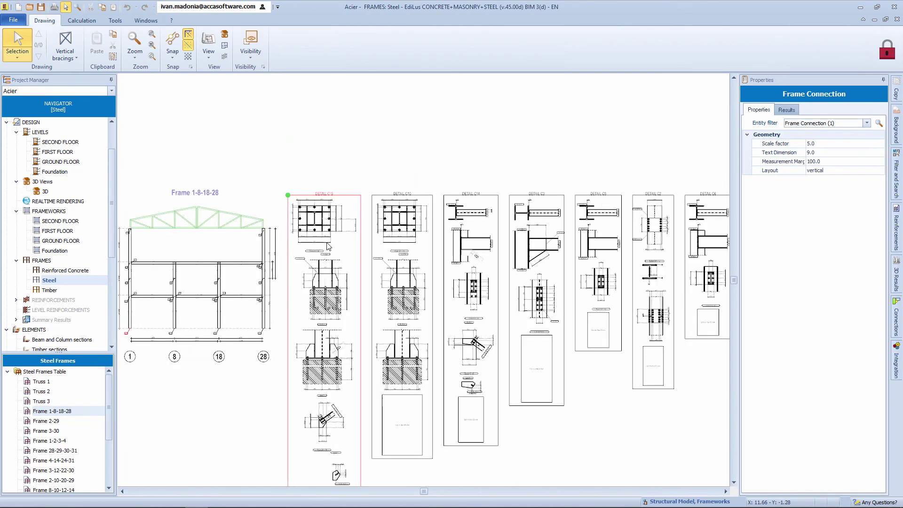
scroll(122, 339, up, 5)
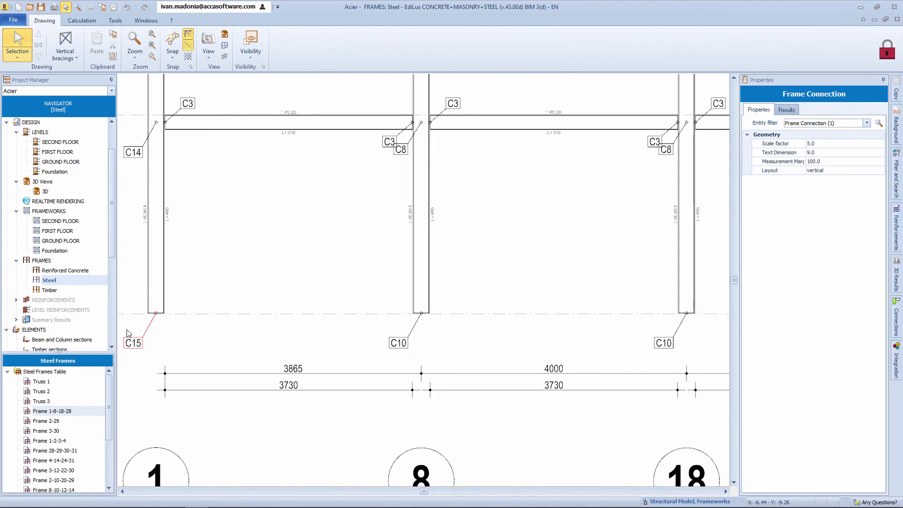
scroll(420, 313, down, 5)
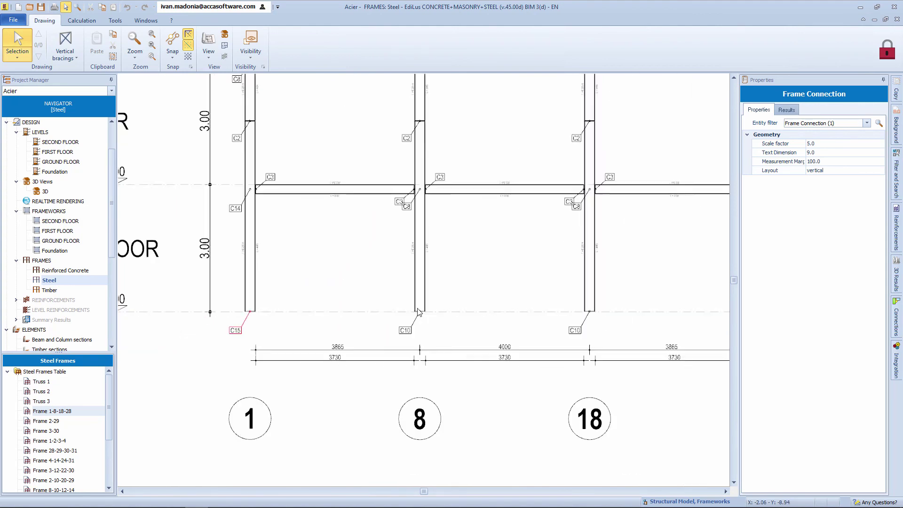
scroll(418, 312, right, 5)
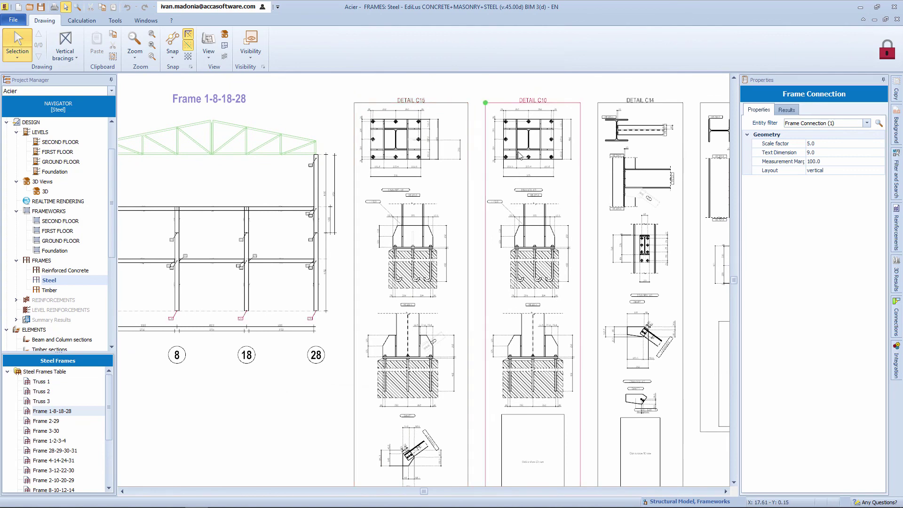